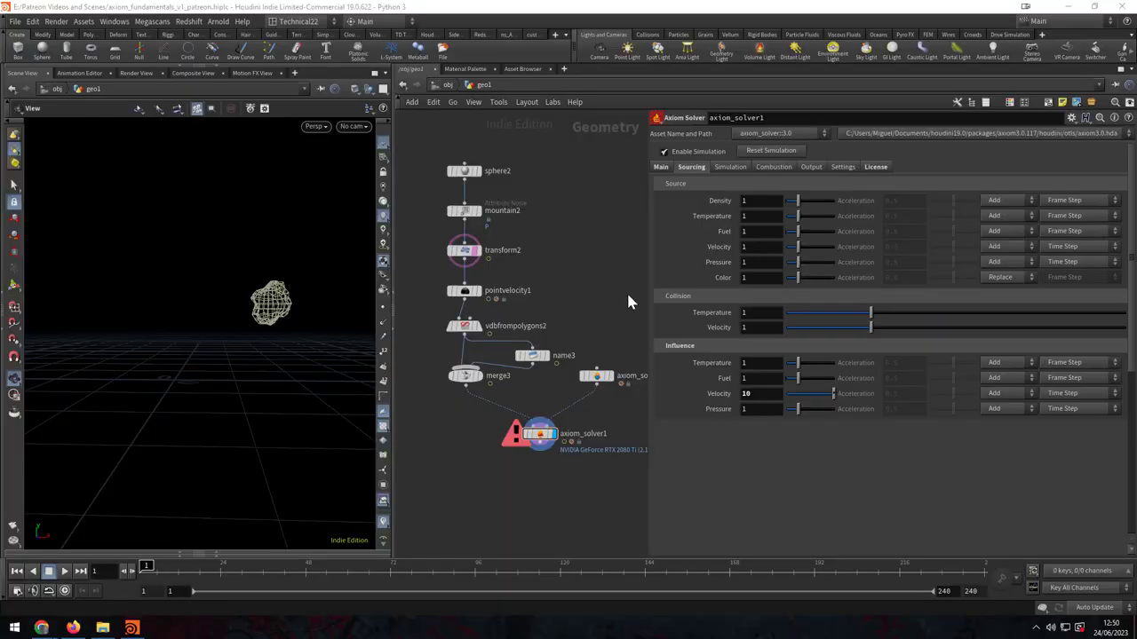
# Step: Widen the network pane and inspect vdbfrompolygons2's influence Distance VDB name
pyautogui.moveTo(598, 235); pyautogui.dragTo(593, 224, button='middle')
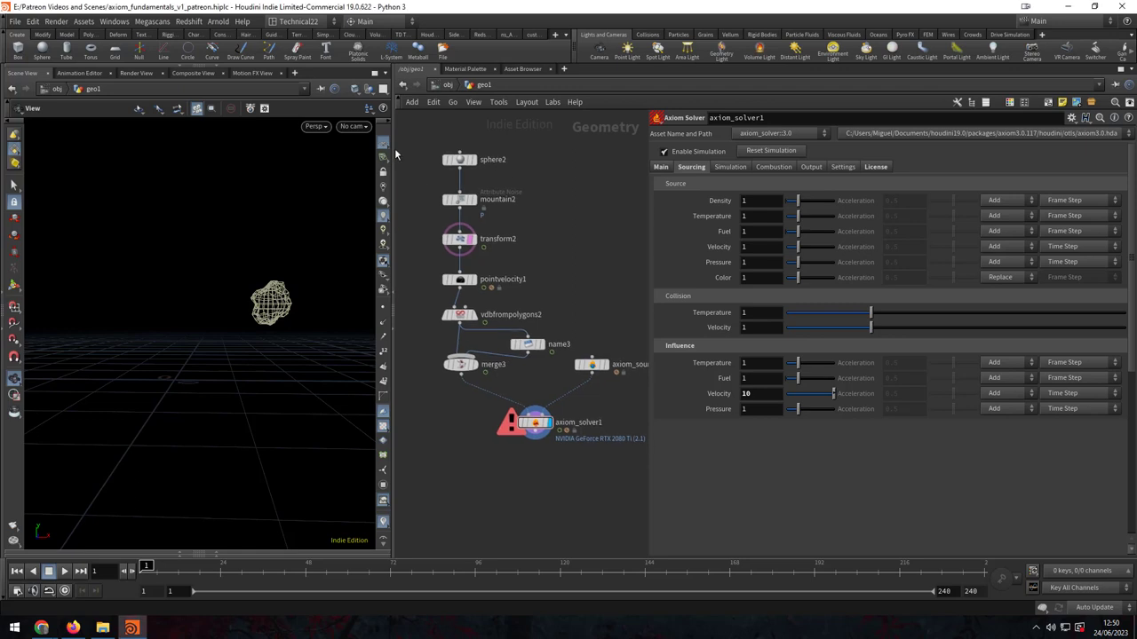
pyautogui.moveTo(391, 154); pyautogui.dragTo(298, 177)
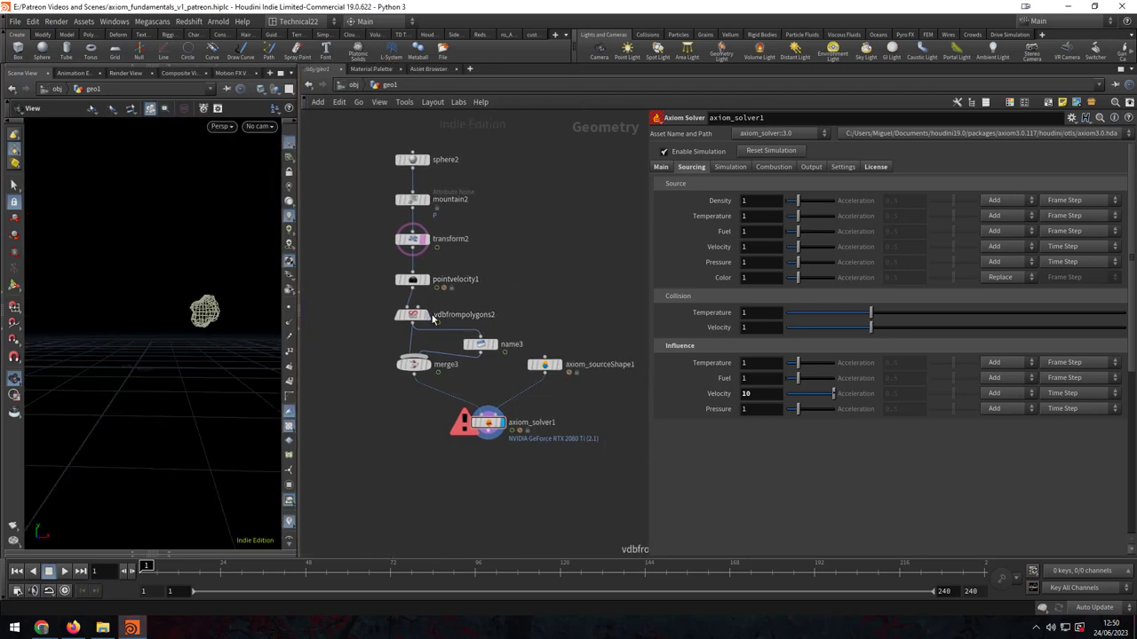
pyautogui.click(412, 314)
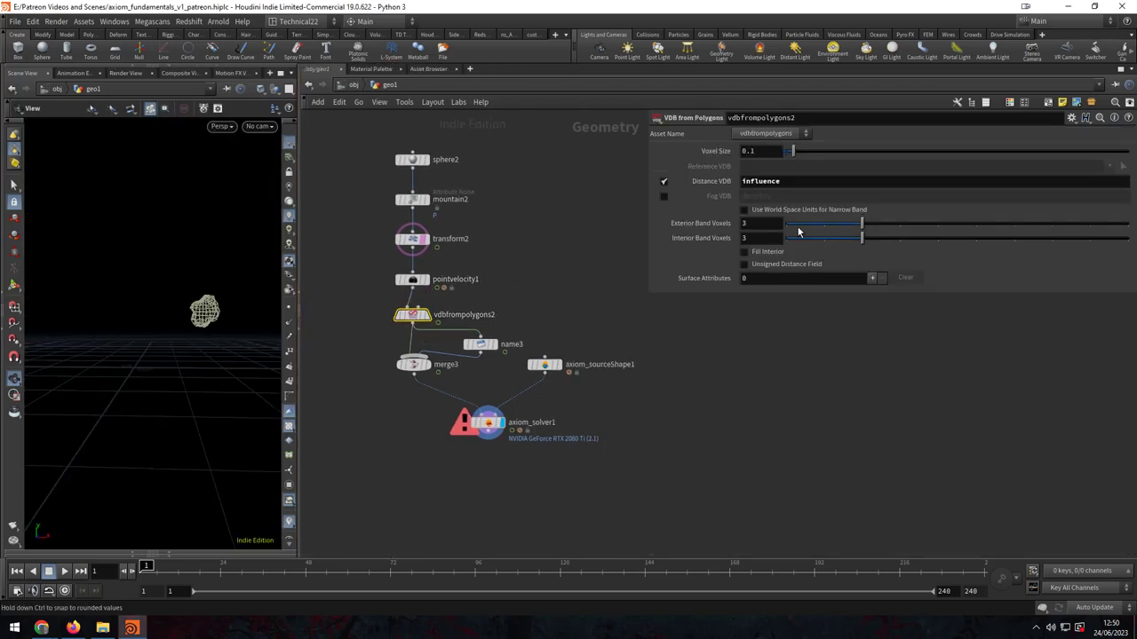
pyautogui.click(771, 182)
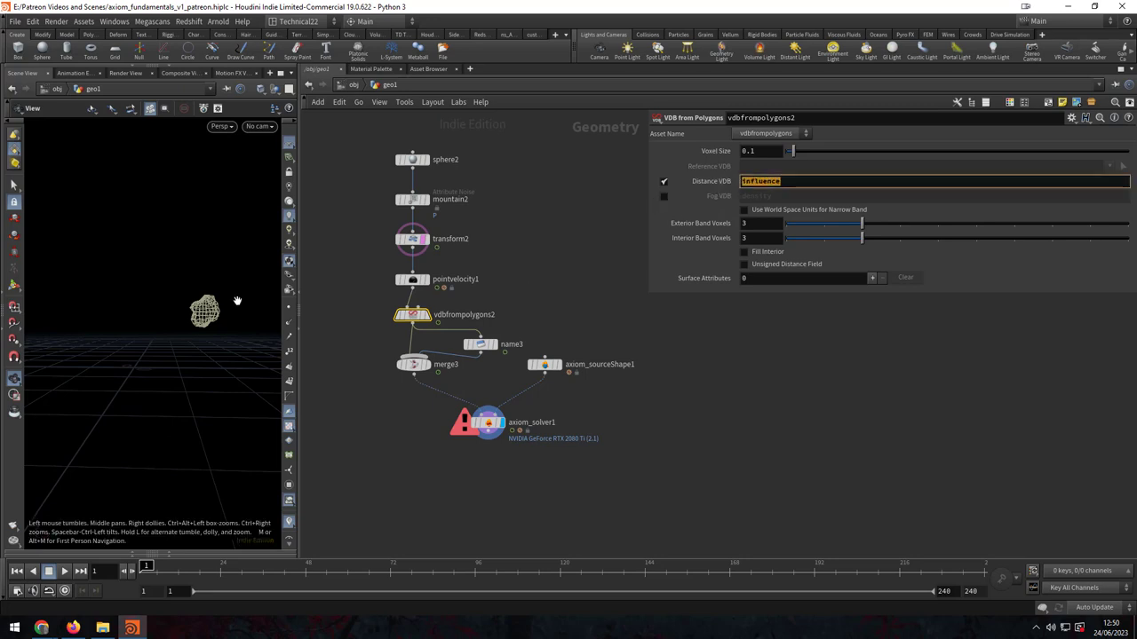
# Step: Tumble the sphere source, review name3's influenceVel rename, then return to the Axiom solver
pyautogui.moveTo(237, 301); pyautogui.dragTo(298, 334)
pyautogui.click(480, 344)
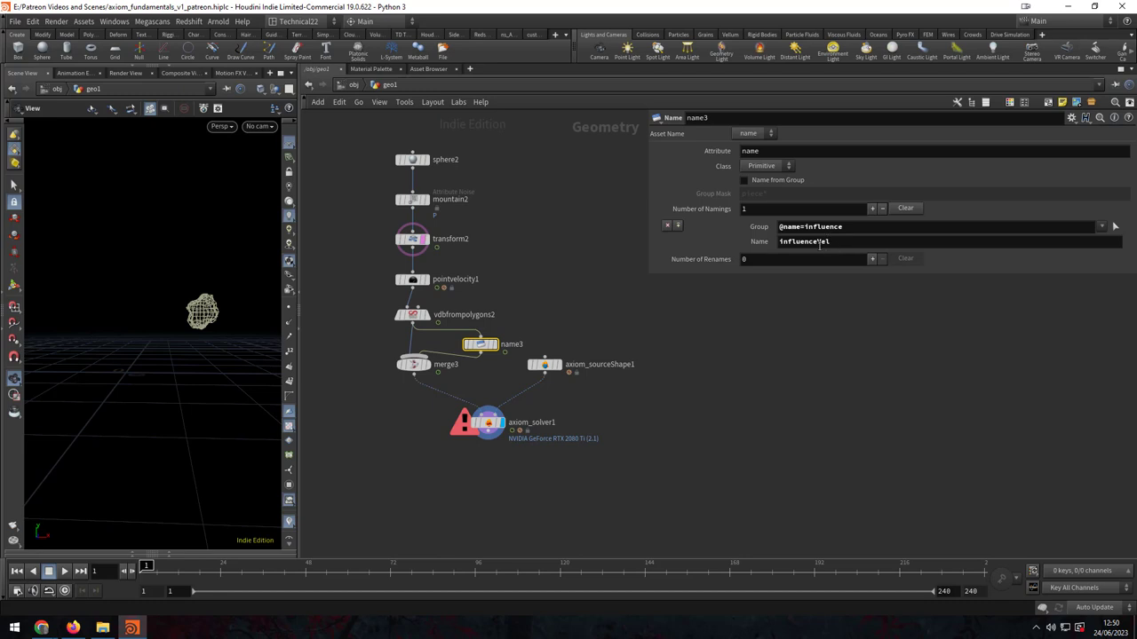
pyautogui.click(458, 312)
pyautogui.click(511, 345)
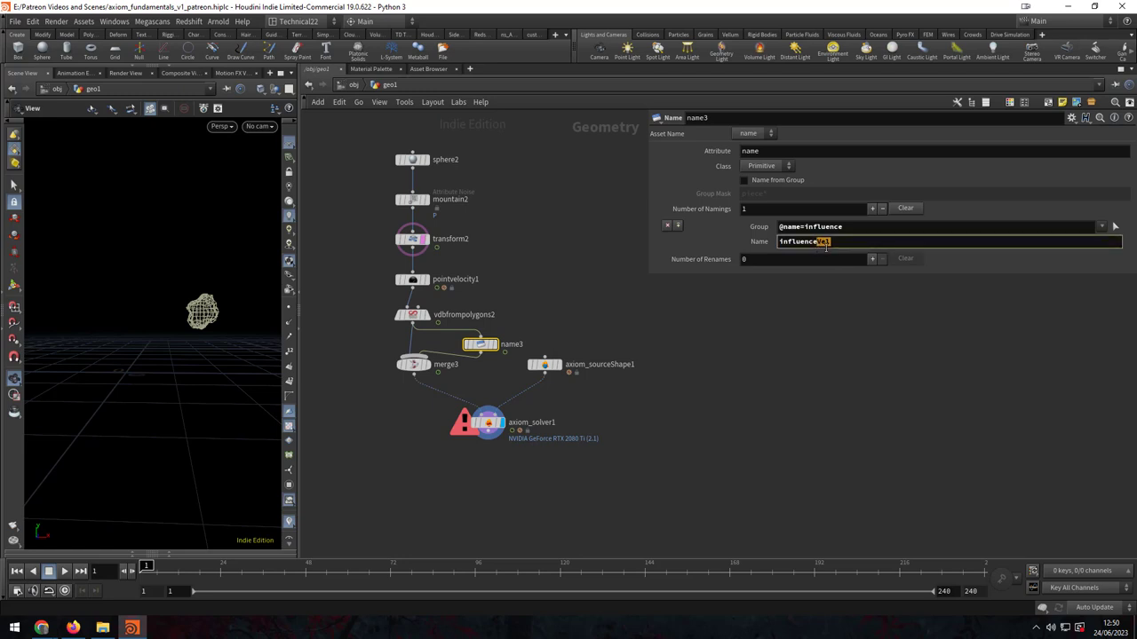
pyautogui.click(490, 425)
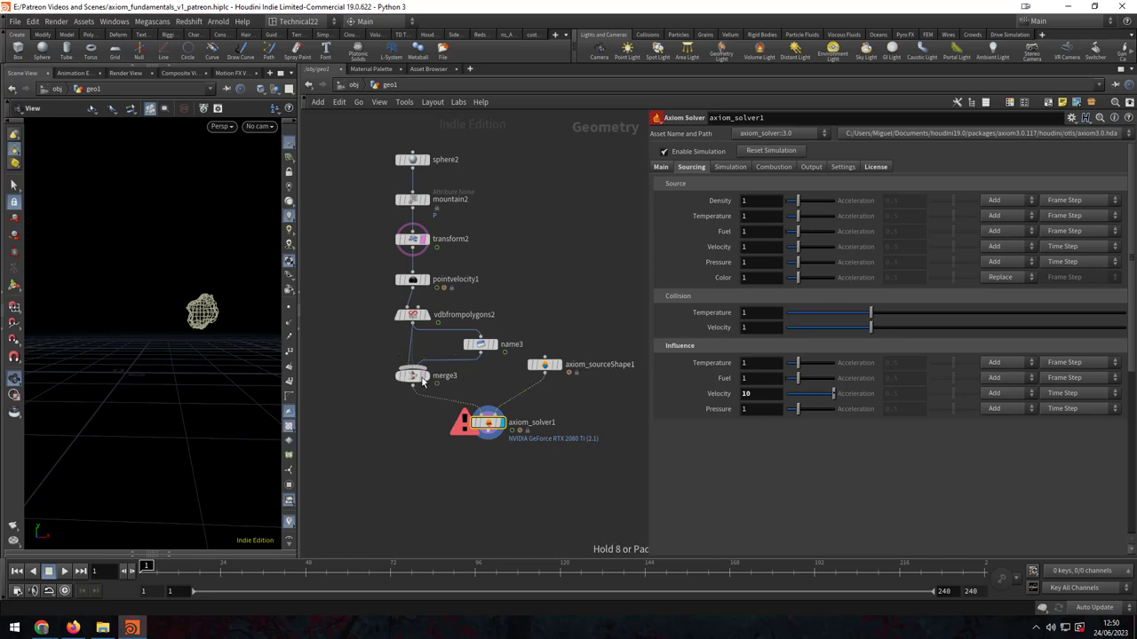
# Step: Zoom the network and review merge3's info summary of the influence VDBs
pyautogui.scroll(2, 524, 336)
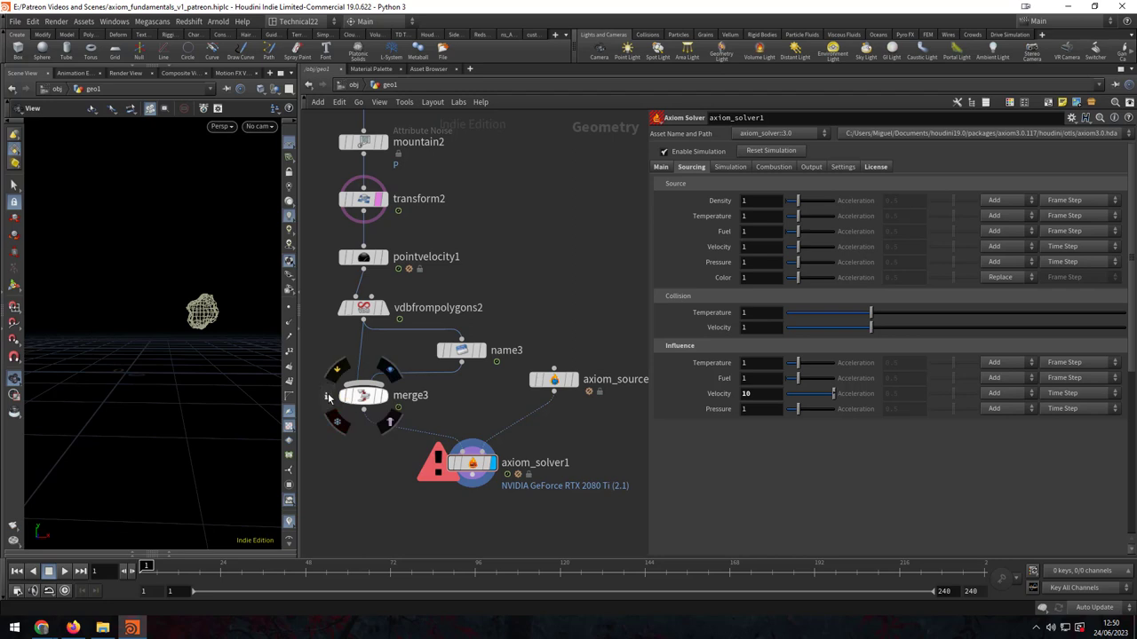
pyautogui.click(326, 396)
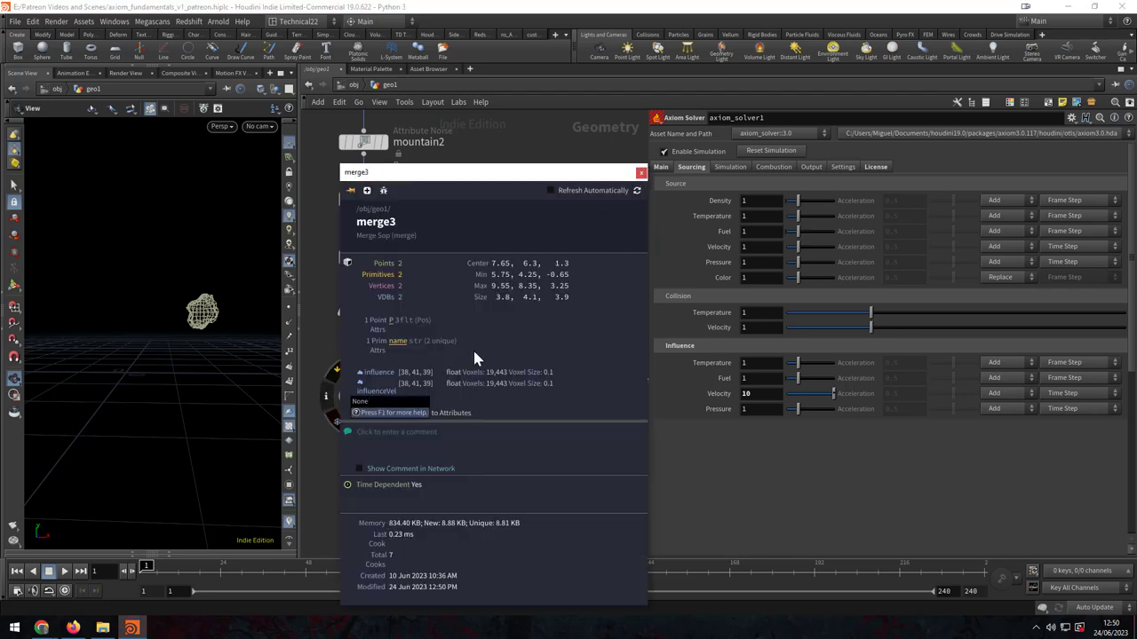
pyautogui.click(641, 173)
# Step: Pan to the solver inputs, check pointvelocity1, and show vdbfrompolygons2's parameters
pyautogui.moveTo(456, 276); pyautogui.dragTo(484, 270, button='middle')
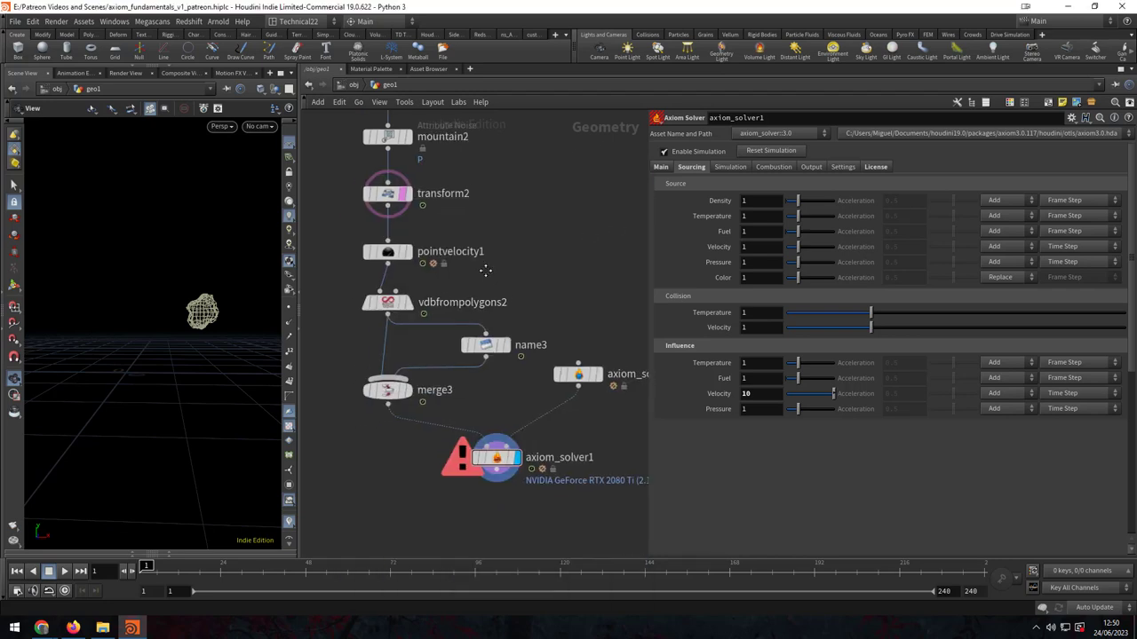
pyautogui.click(442, 299)
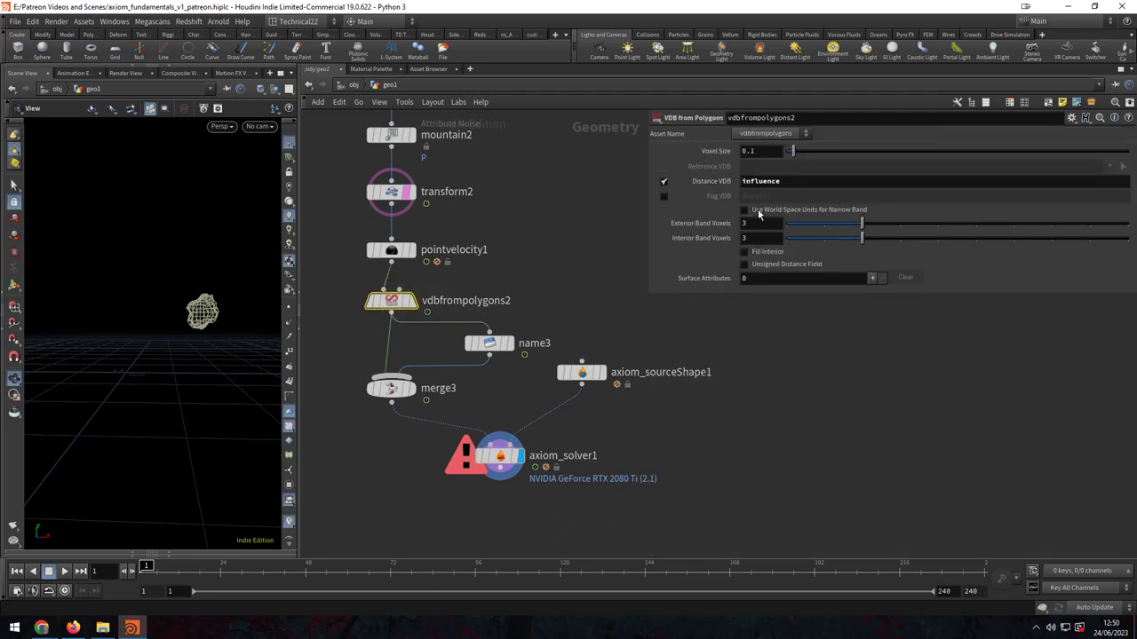
pyautogui.click(414, 252)
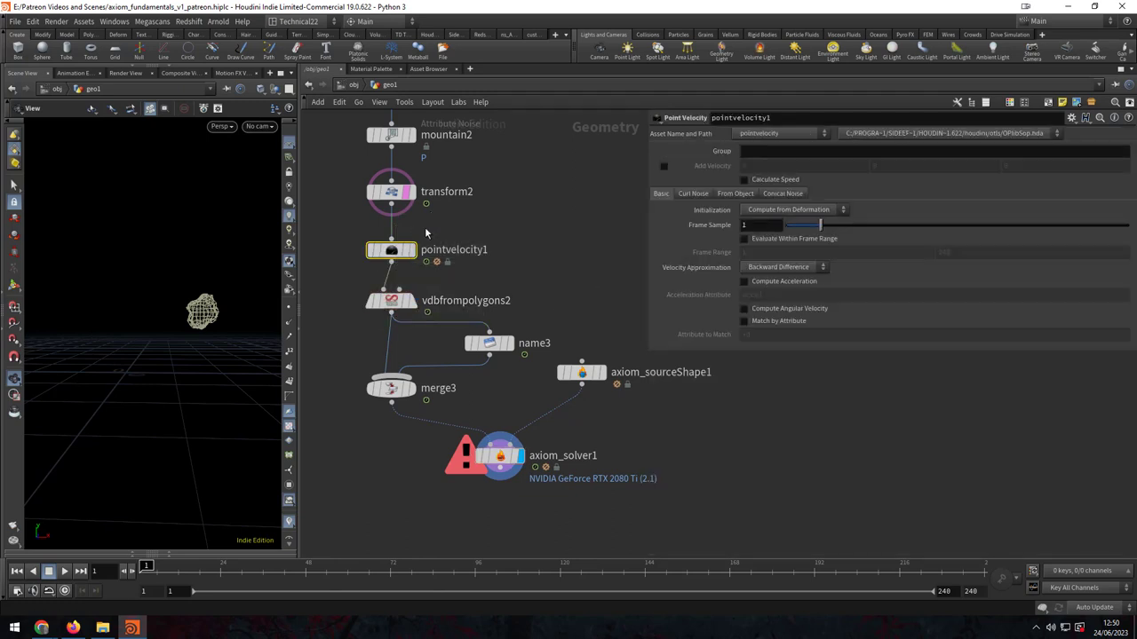
pyautogui.click(404, 302)
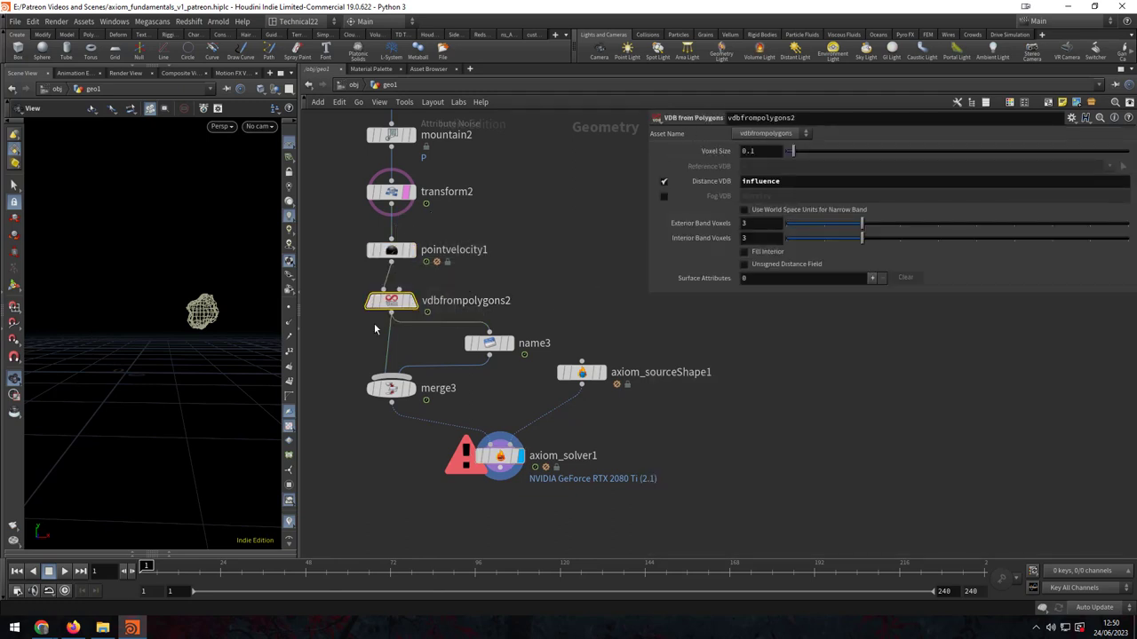
# Step: Add a point.v surface attribute named influenceVel, vector type Displacement/Velocity/Acceleration, on vdbfrompolygons2
pyautogui.click(872, 278)
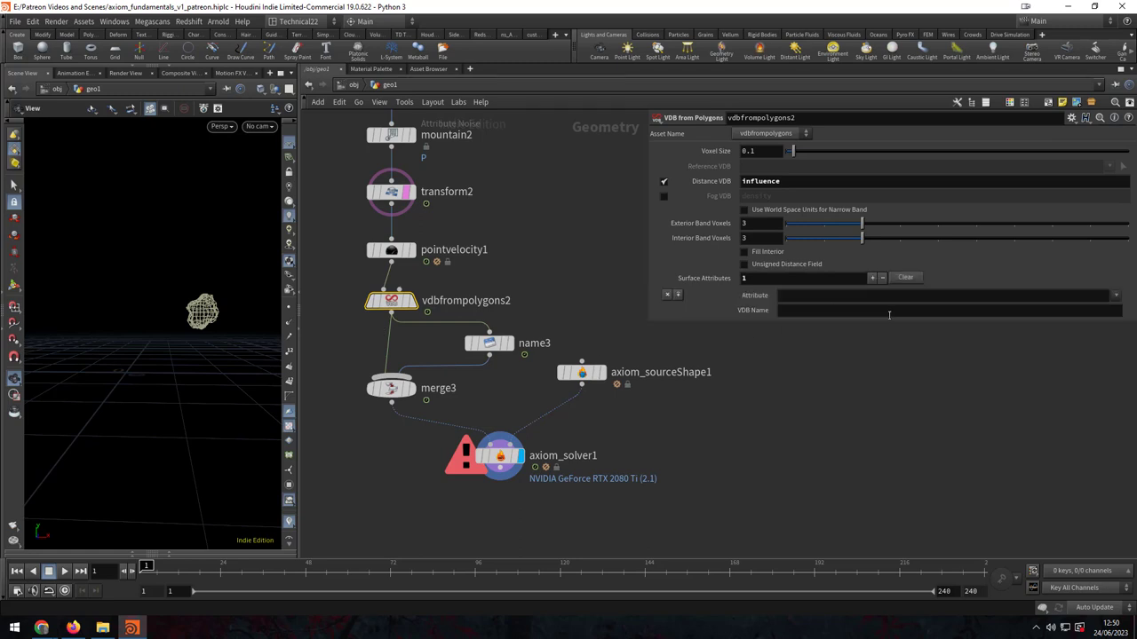
pyautogui.click(1115, 295)
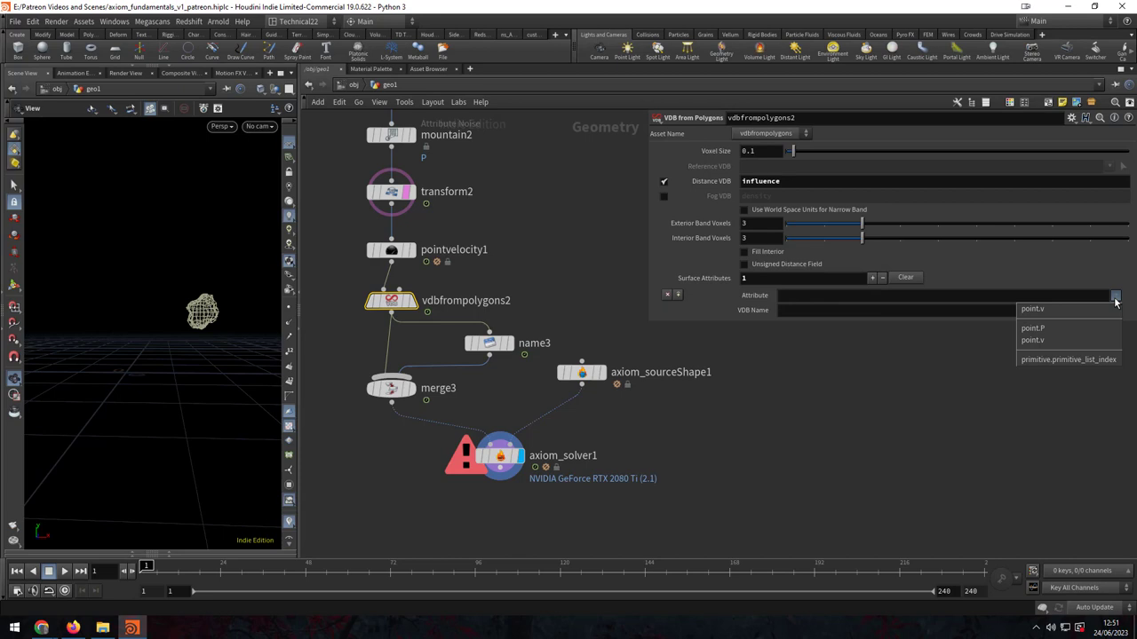
pyautogui.click(1066, 342)
pyautogui.press('Down')
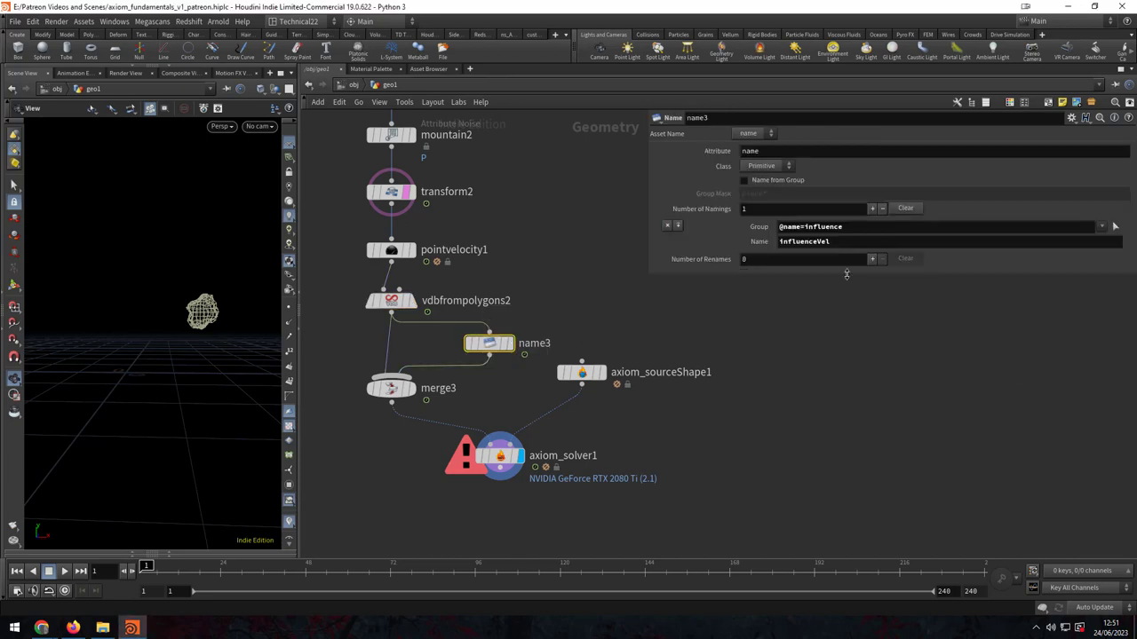
pyautogui.press('Up')
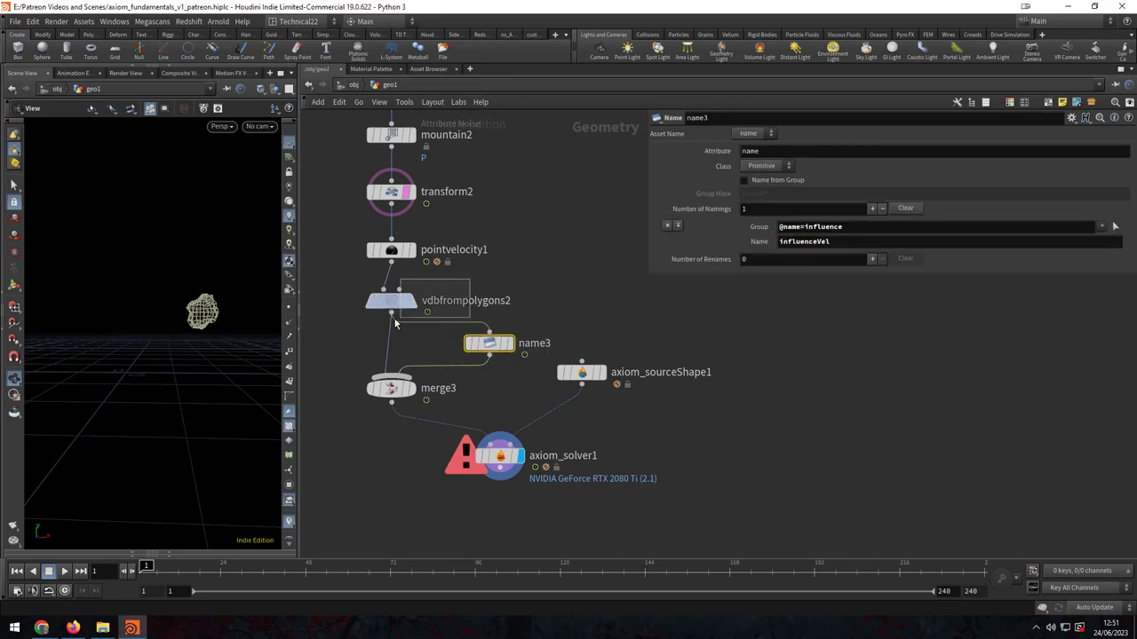
pyautogui.click(799, 310)
pyautogui.write('influenceVel')
pyautogui.click(829, 327)
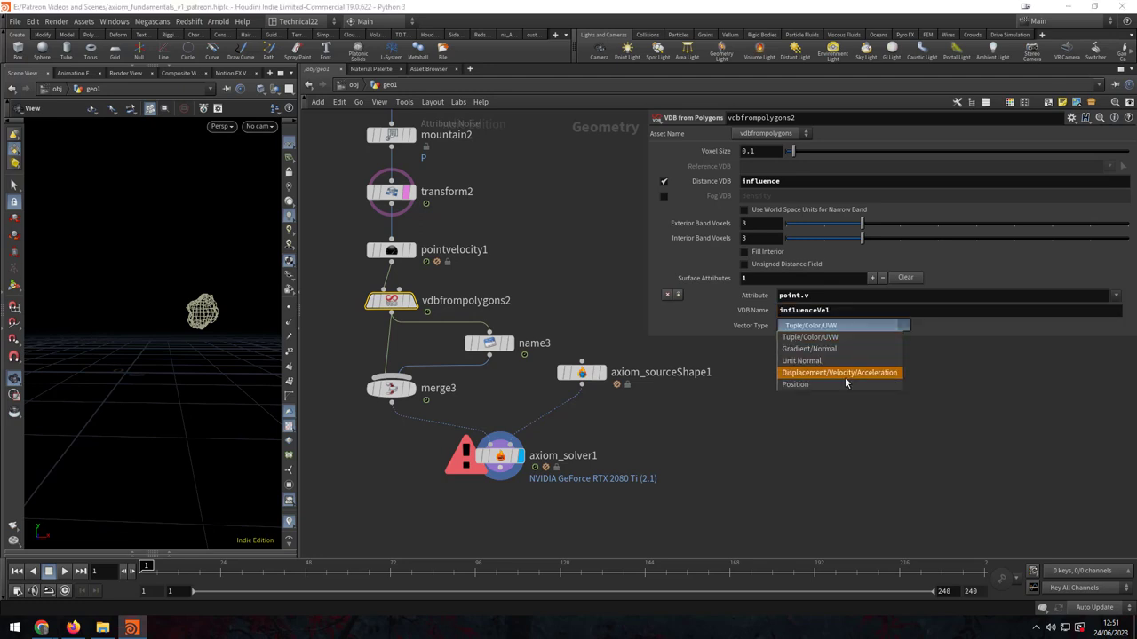
pyautogui.click(844, 374)
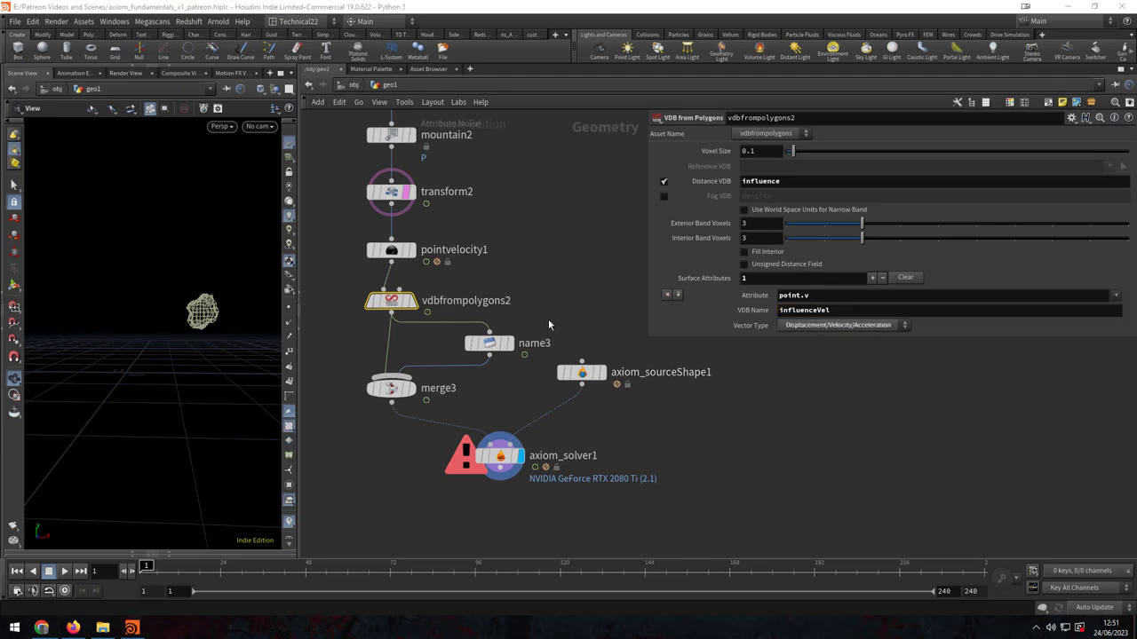
# Step: Remove name3 and merge3 so vdbfrompolygons2 feeds axiom_solver1 directly, verifying both VDB outputs
pyautogui.click(488, 343)
pyautogui.click(390, 388)
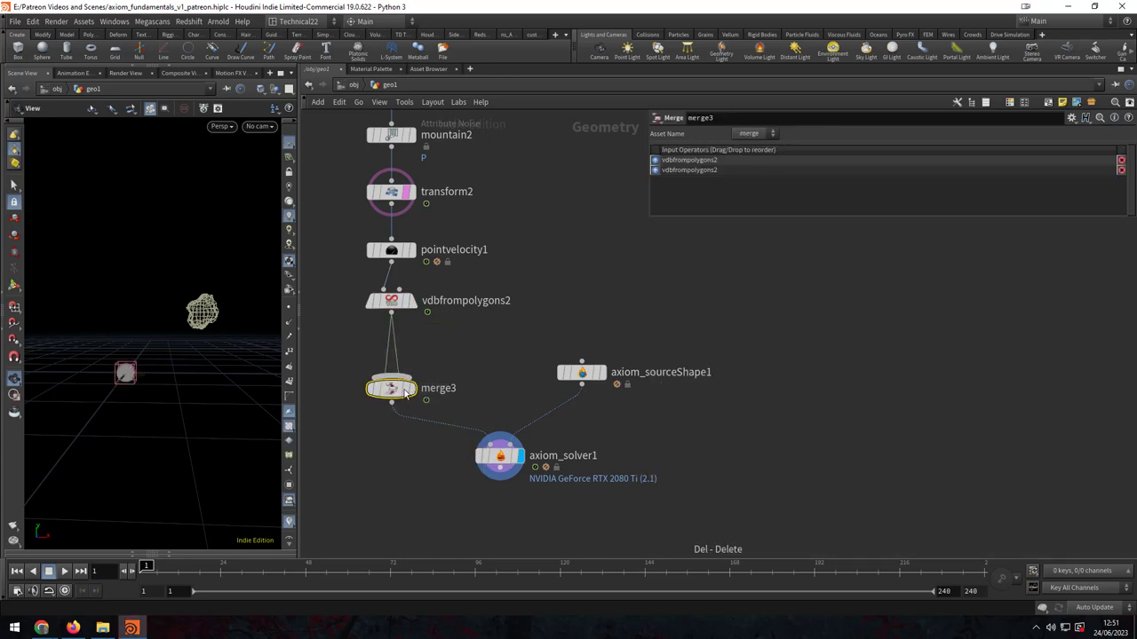
pyautogui.click(497, 456)
pyautogui.click(351, 302)
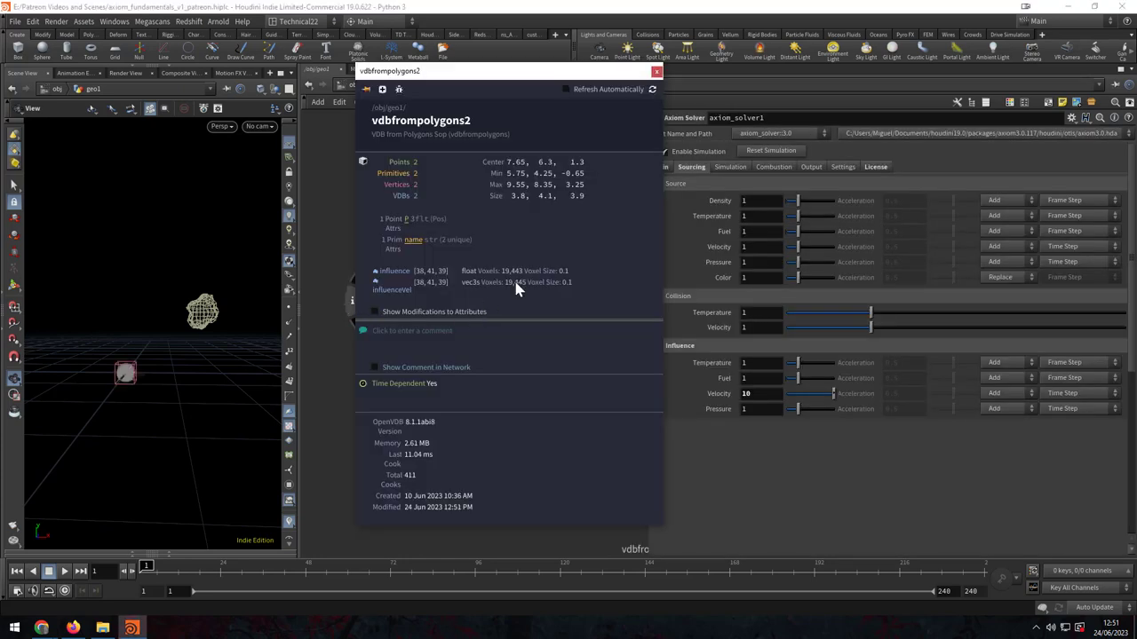
pyautogui.click(655, 71)
pyautogui.click(499, 455)
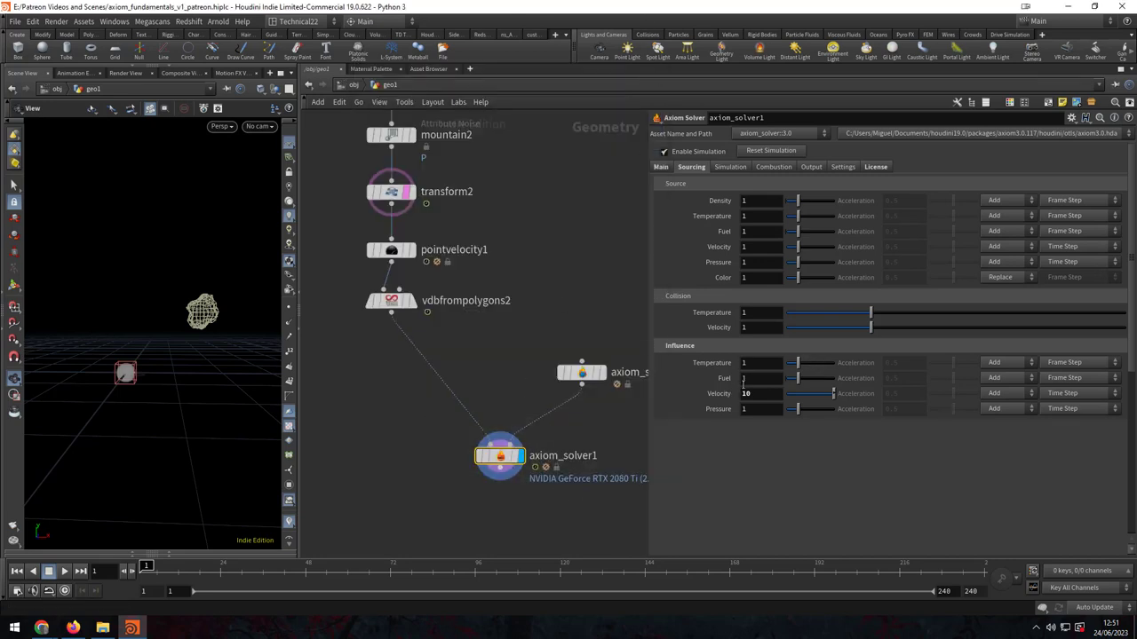
pyautogui.doubleClick(747, 394)
pyautogui.write('1')
pyautogui.click(778, 363)
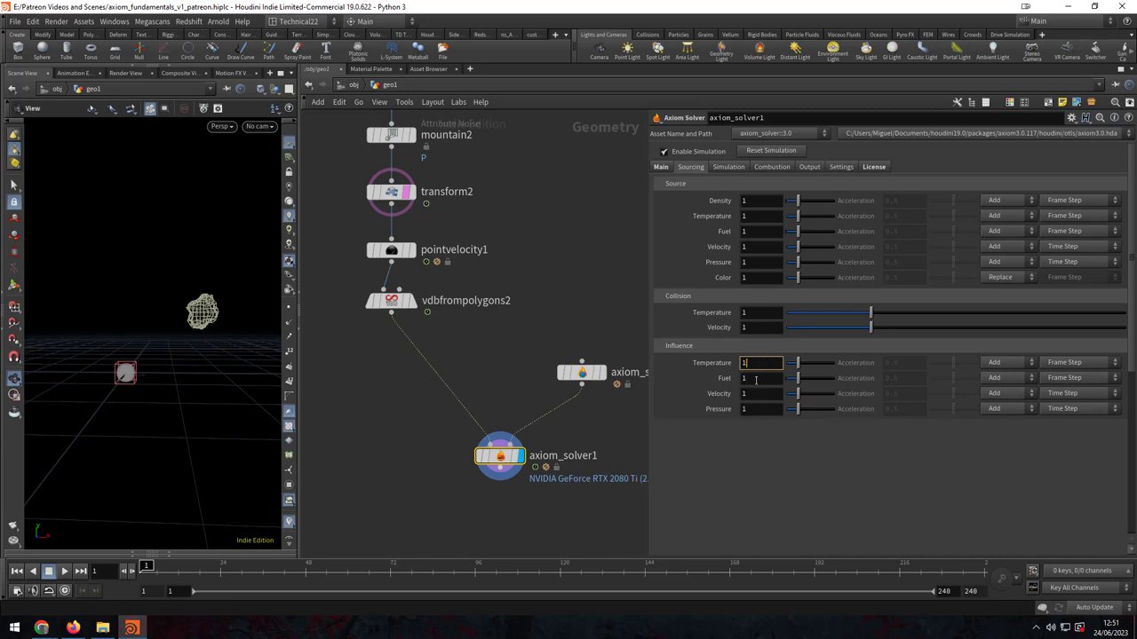
pyautogui.press('Return')
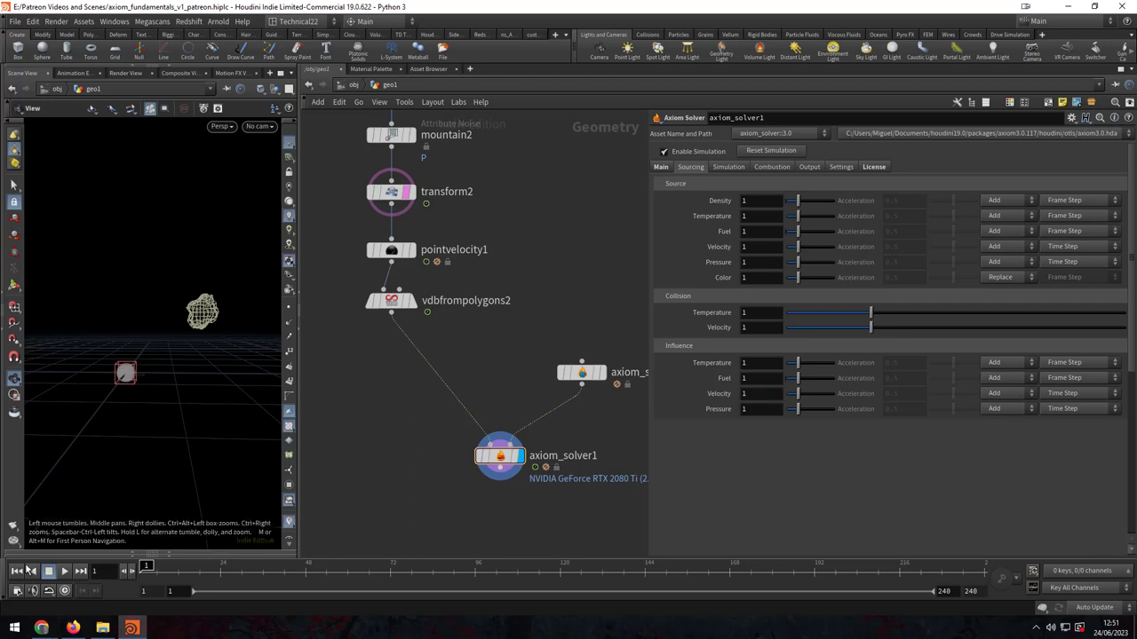
pyautogui.click(64, 571)
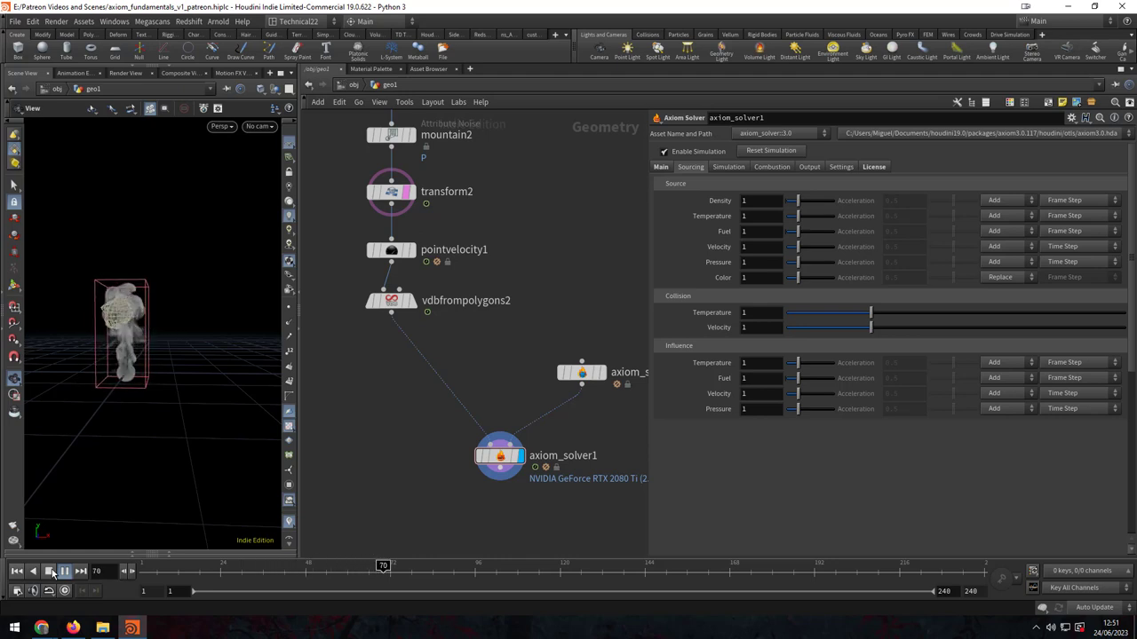
pyautogui.click(49, 572)
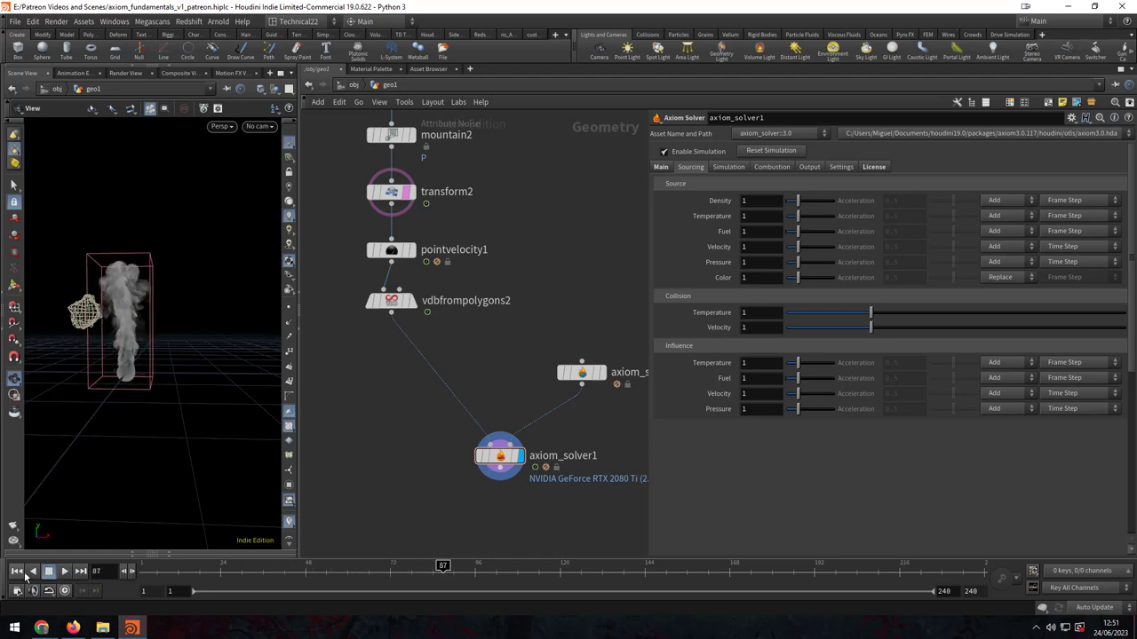
pyautogui.click(17, 572)
pyautogui.click(763, 393)
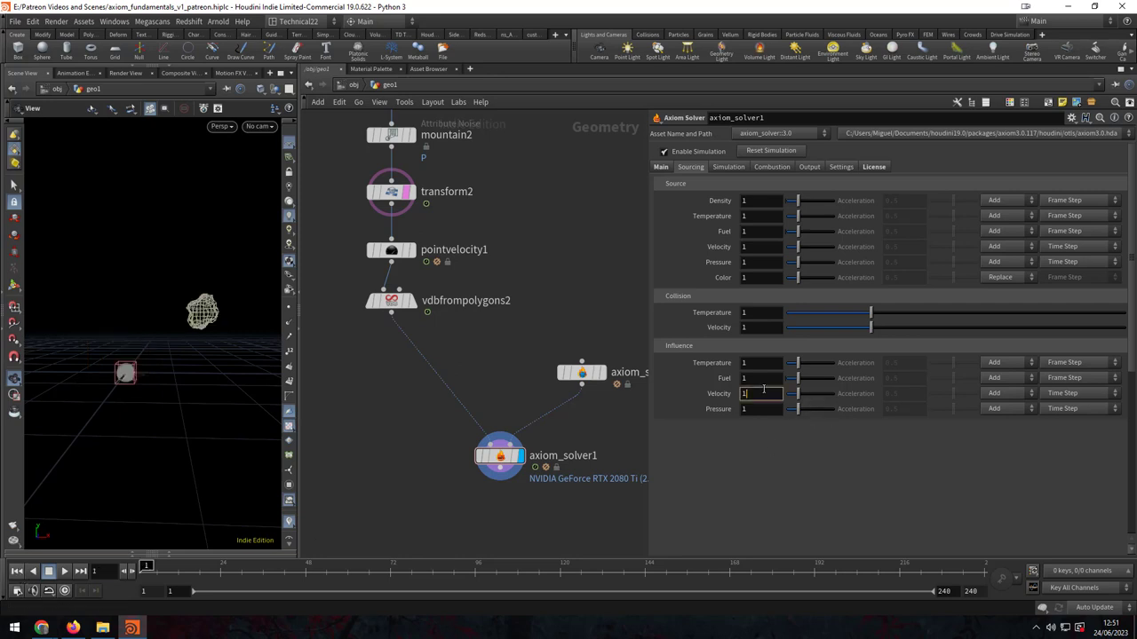
pyautogui.write('0')
pyautogui.press('Return')
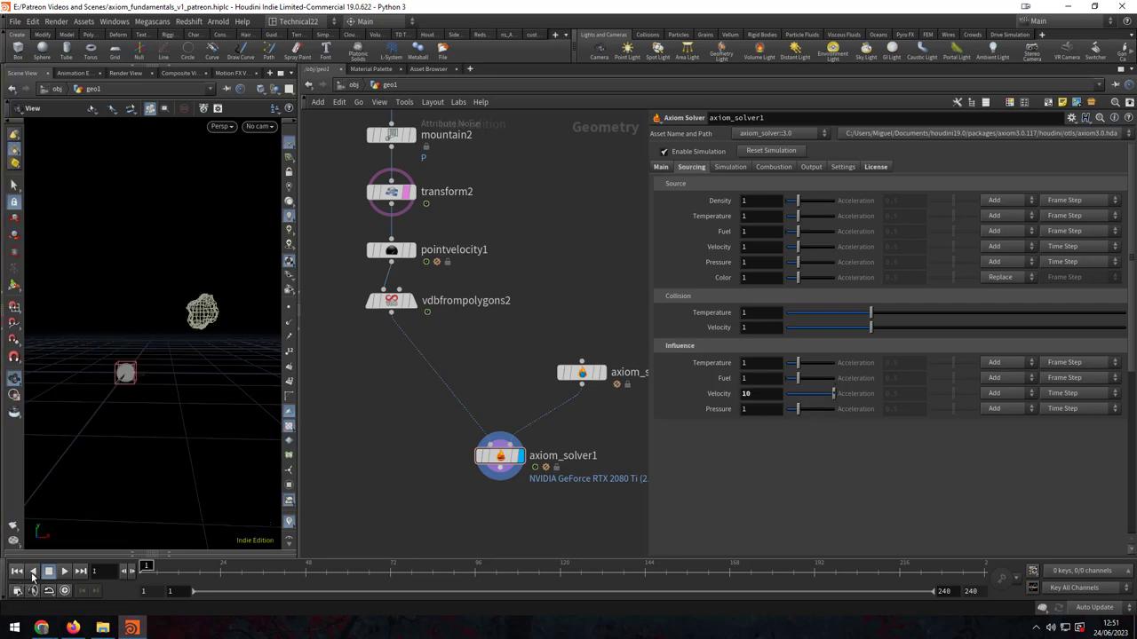
pyautogui.click(63, 572)
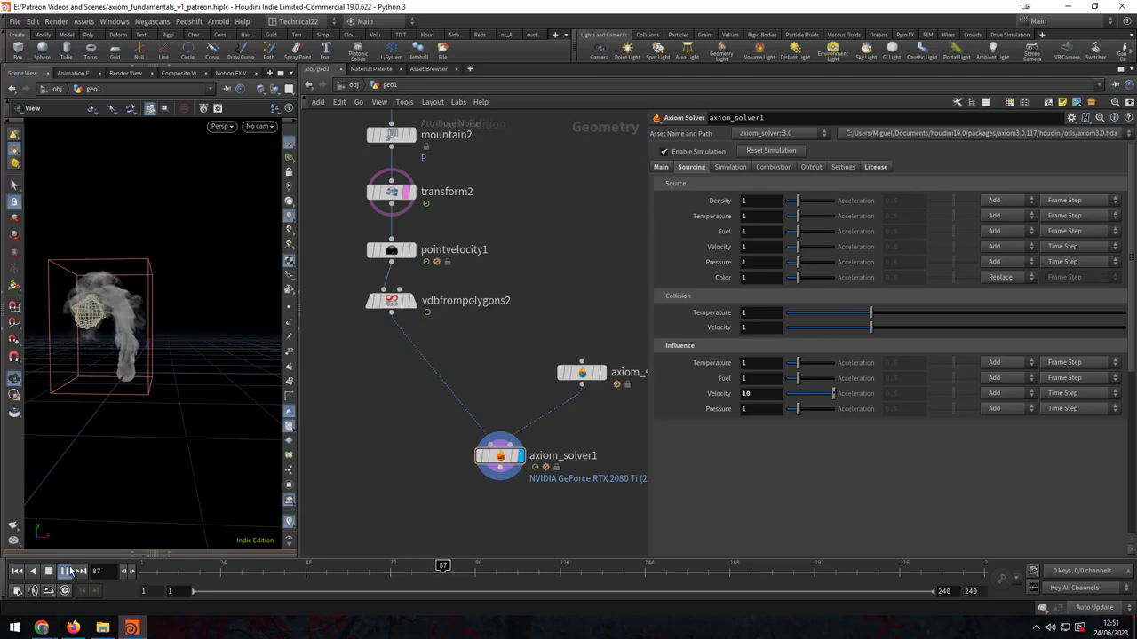
# Step: Stop the smoke sim at frame 93, replay it from the start, stop, and rewind to frame 1
pyautogui.click(53, 571)
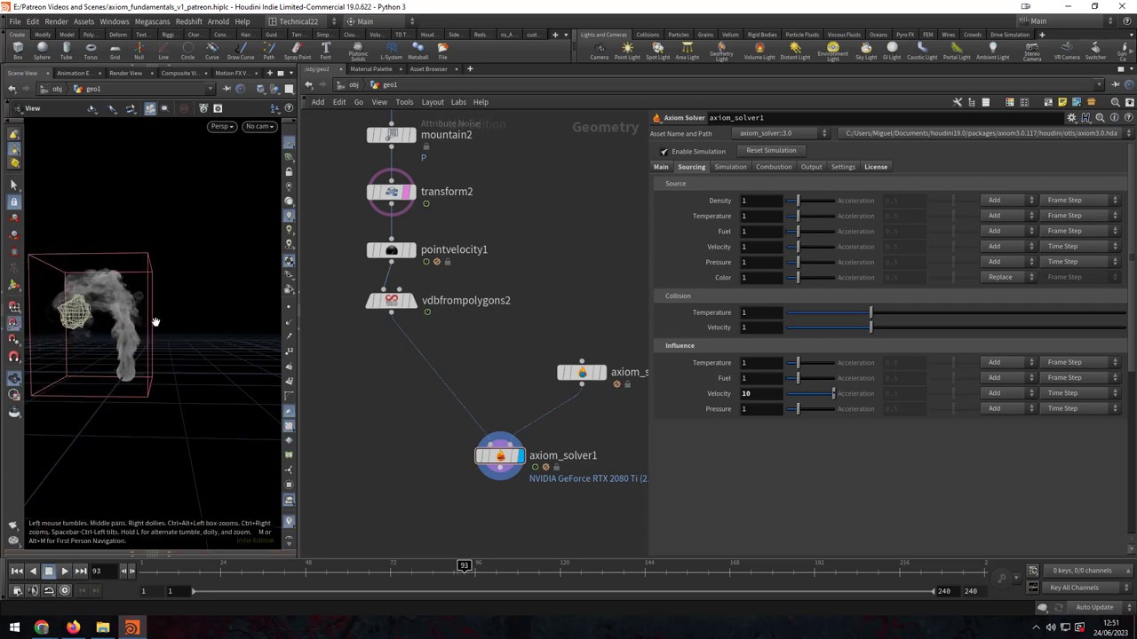
pyautogui.moveTo(151, 334); pyautogui.dragTo(59, 349)
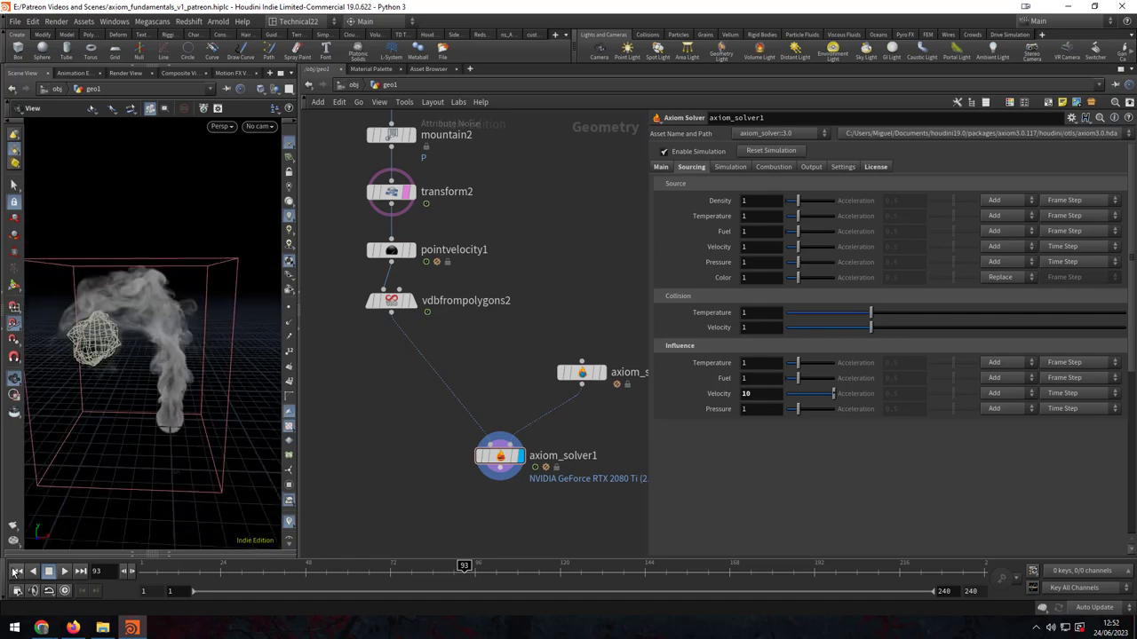
pyautogui.click(16, 571)
pyautogui.click(62, 572)
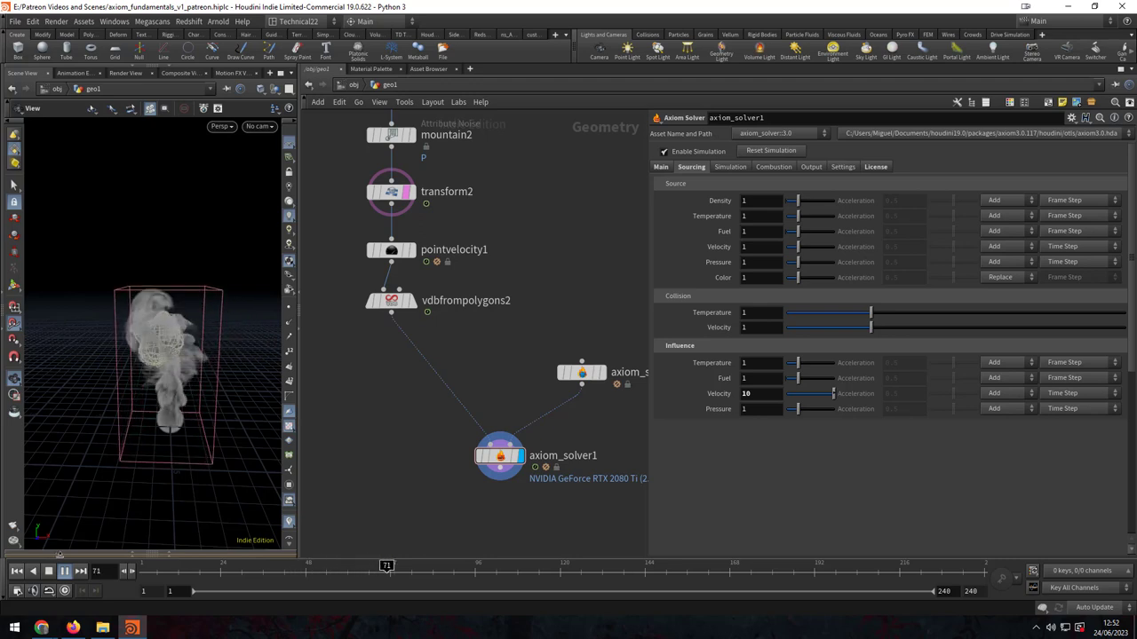
pyautogui.click(50, 572)
pyautogui.moveTo(491, 336); pyautogui.dragTo(480, 293, button='middle')
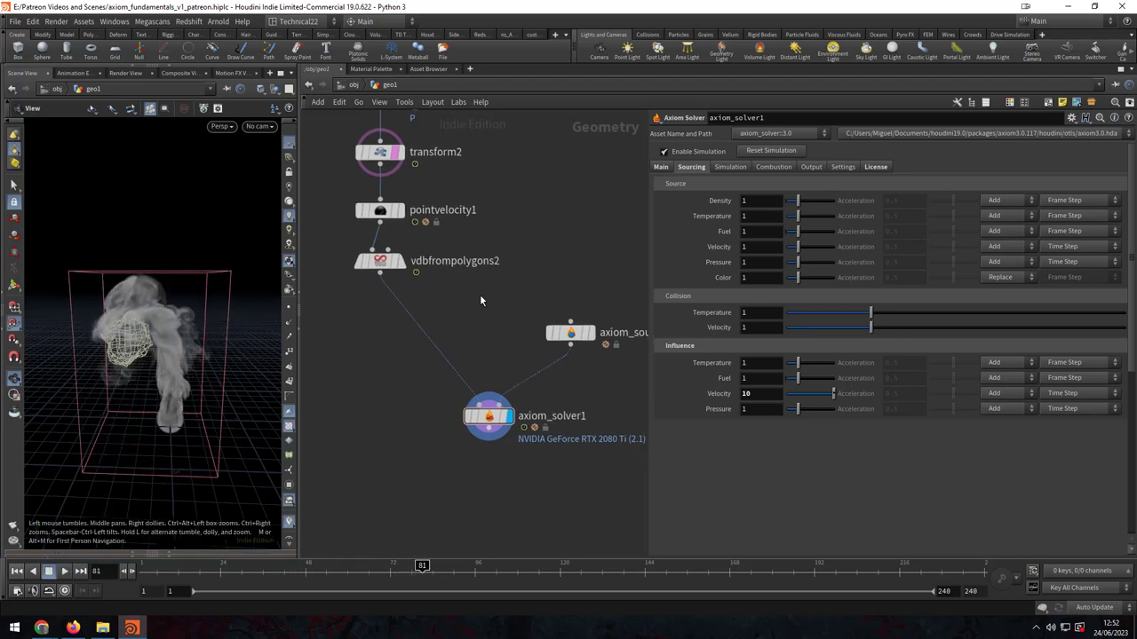
pyautogui.click(16, 573)
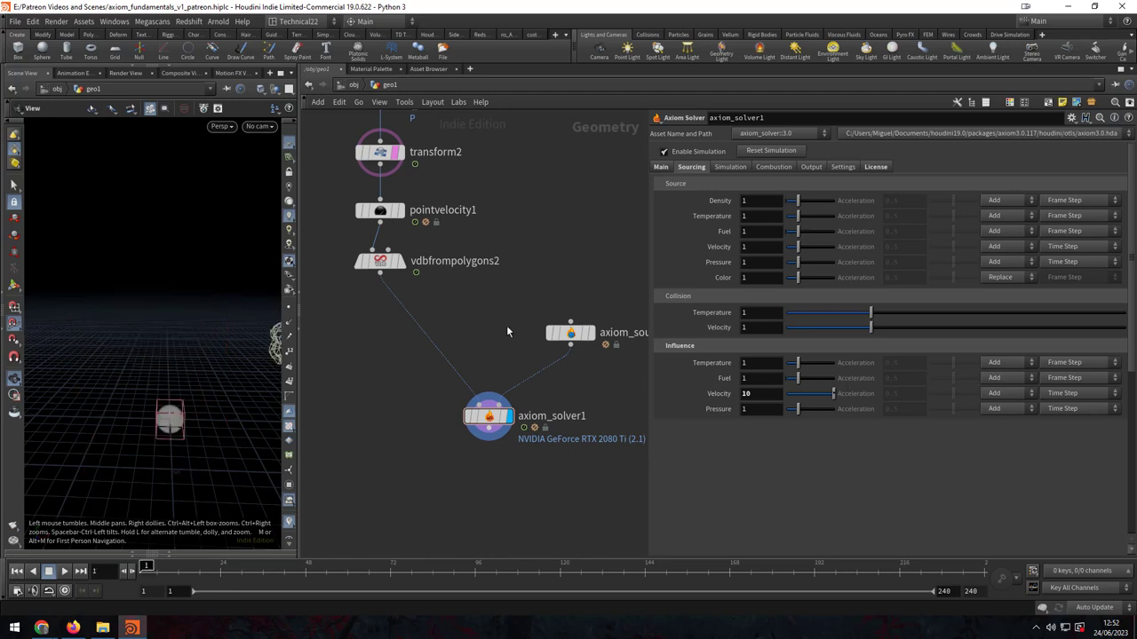
# Step: Check axiom_sourceShape1's Type options, keeping Source, rearrange nodes, and bring up the node search
pyautogui.click(569, 334)
pyautogui.moveTo(559, 368); pyautogui.dragTo(513, 338, button='middle')
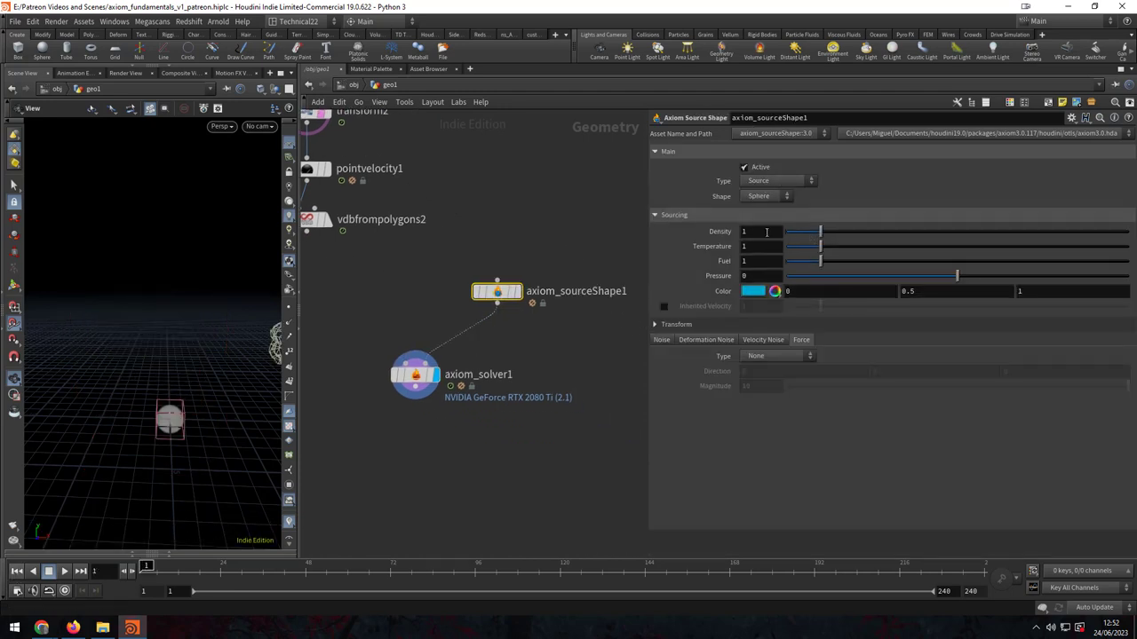
pyautogui.moveTo(407, 377); pyautogui.dragTo(433, 379)
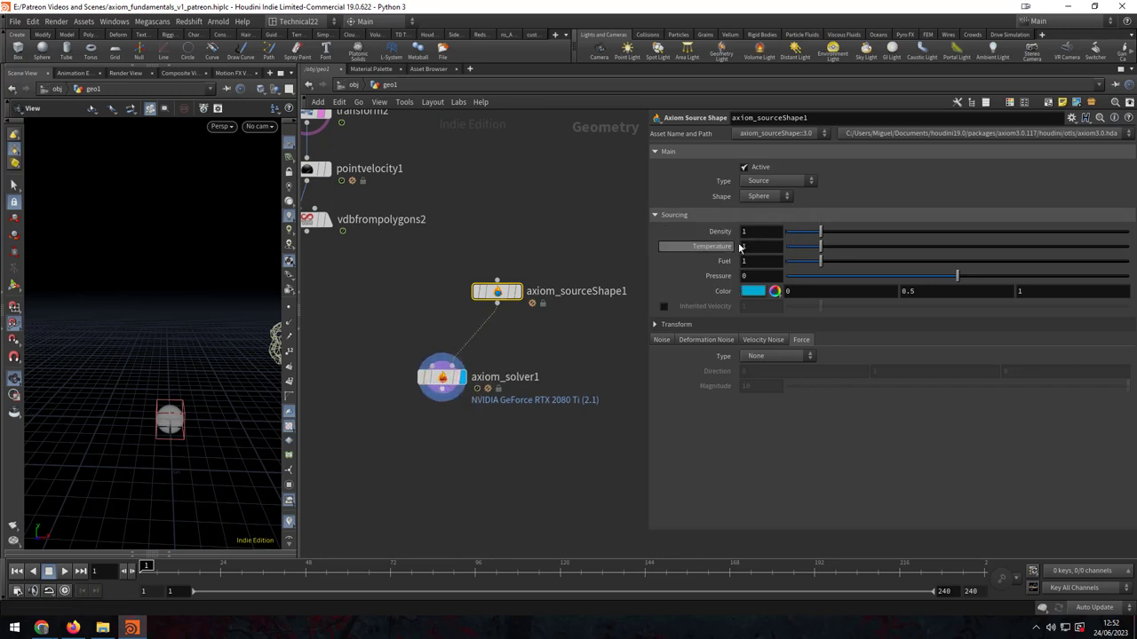
pyautogui.click(769, 183)
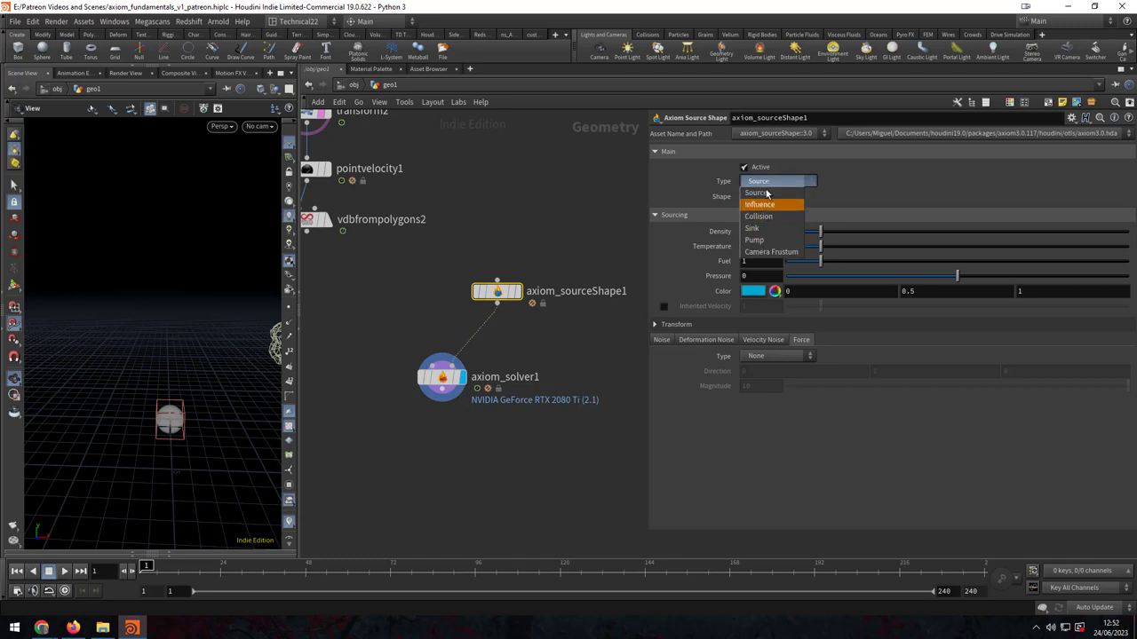
pyautogui.moveTo(497, 290); pyautogui.dragTo(471, 237)
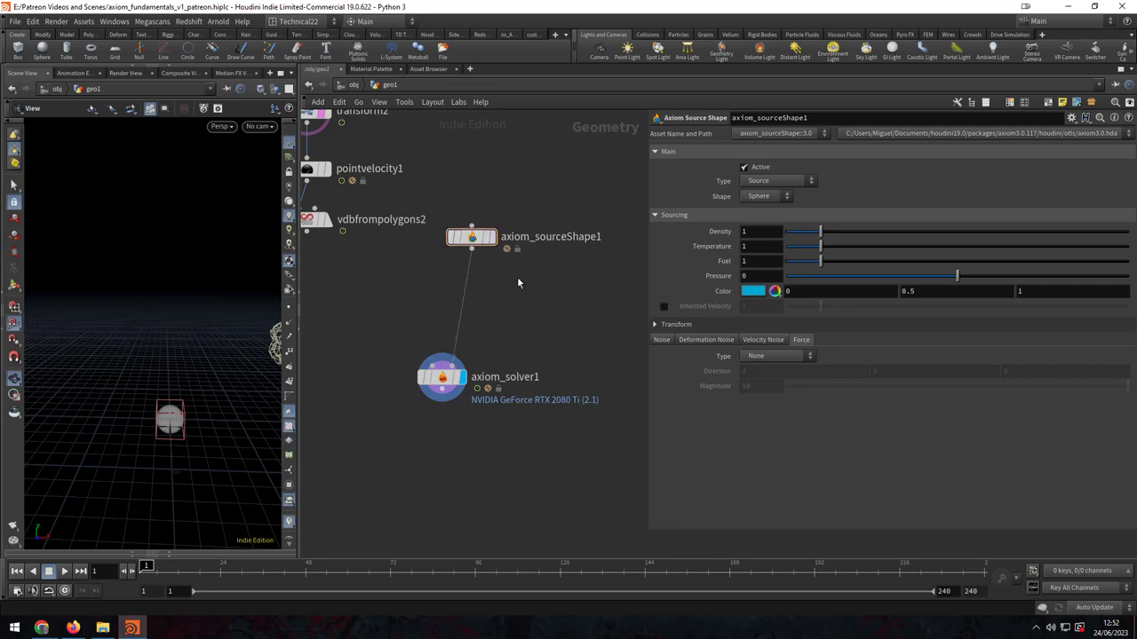
pyautogui.press('Tab')
# Step: Add a second Axiom Source Shape and merge both shapes into axiom_solver1
pyautogui.write('sou')
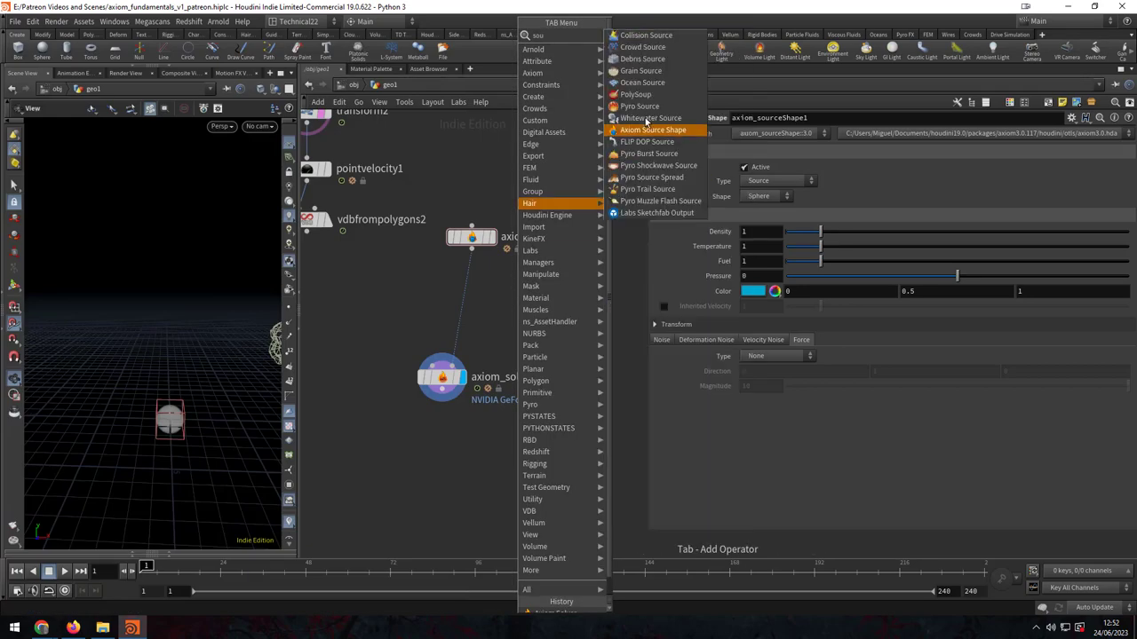
pyautogui.click(652, 130)
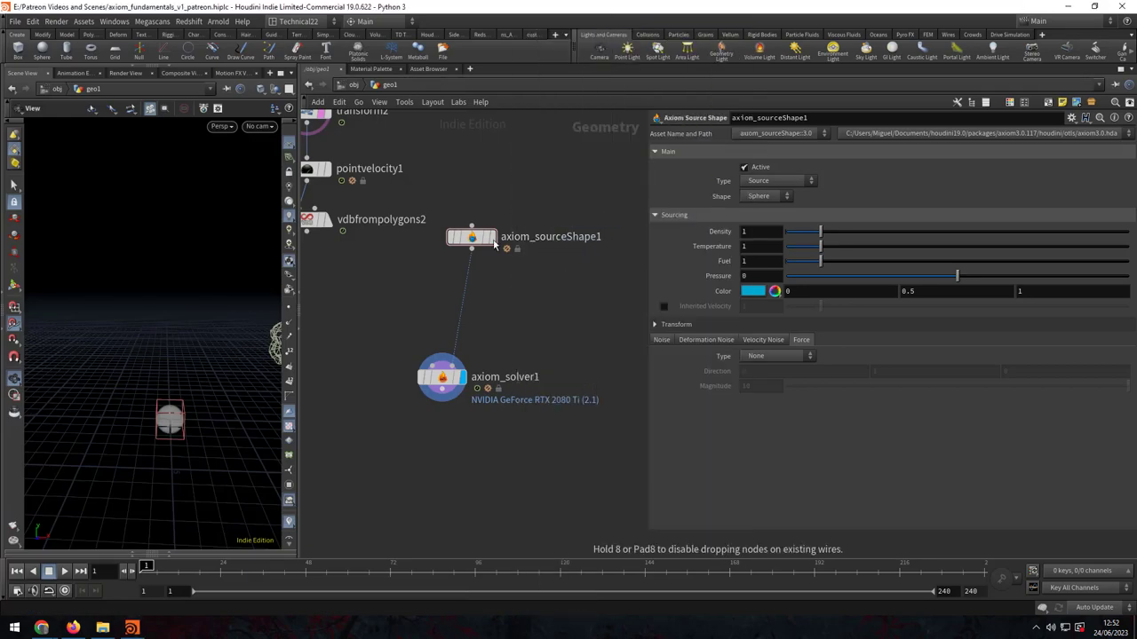
pyautogui.click(566, 258)
pyautogui.keyDown('shift'); pyautogui.click(470, 236); pyautogui.keyUp('shift')
pyautogui.click(513, 313)
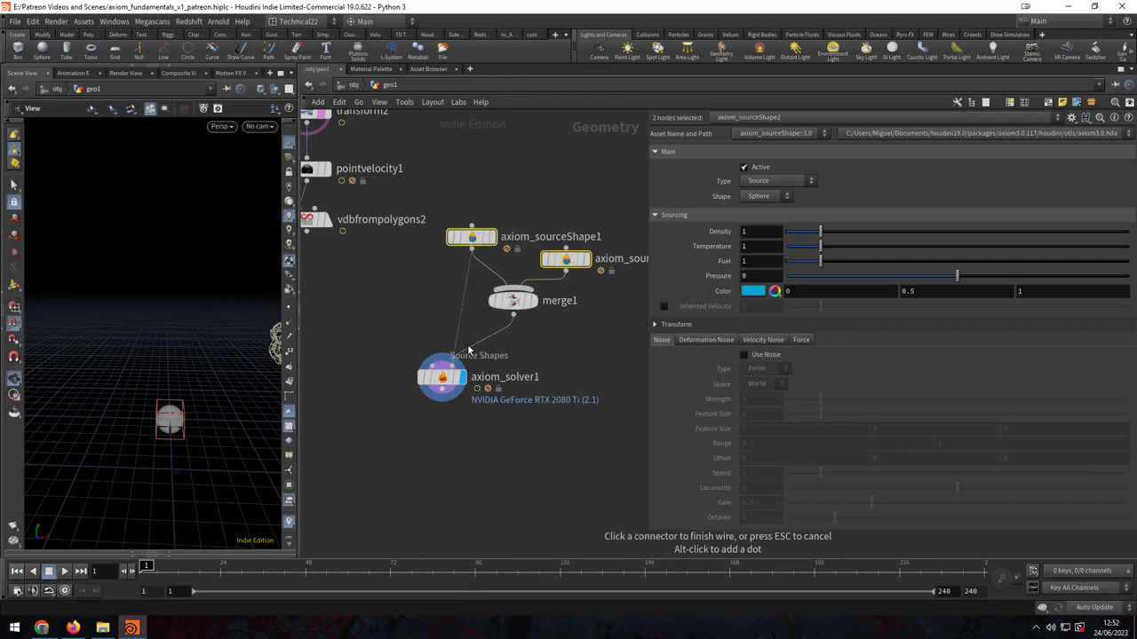
pyautogui.click(469, 351)
# Step: Make the new shape a Collision sphere at Translate Y 5.3 with Uniform Scale 1.87
pyautogui.click(565, 259)
pyautogui.click(778, 181)
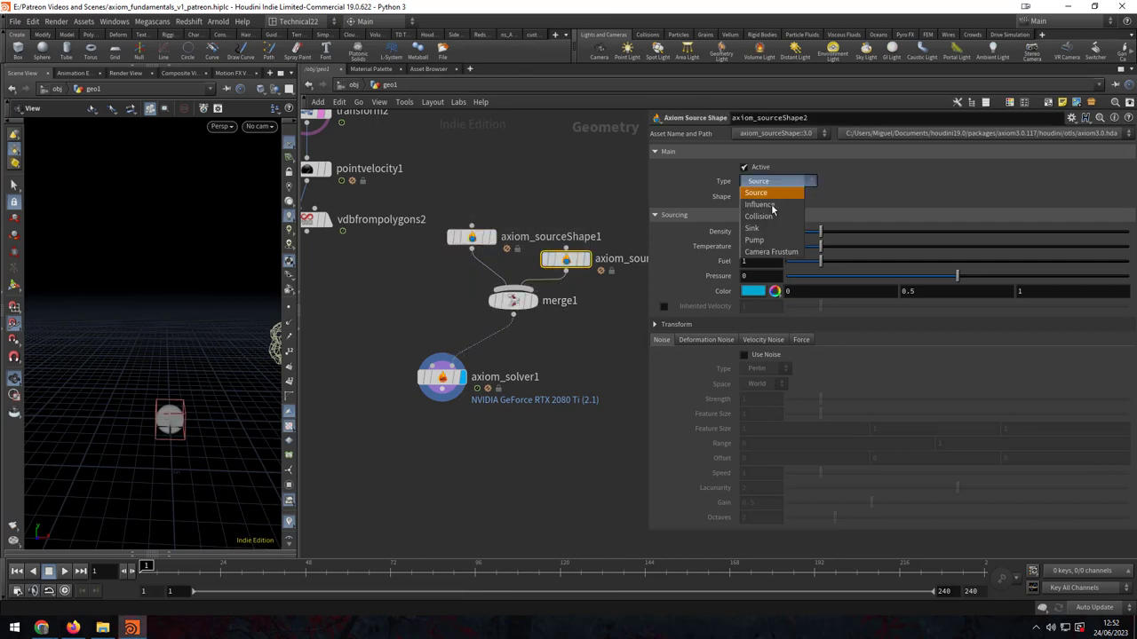
pyautogui.click(759, 216)
pyautogui.moveTo(512, 302); pyautogui.dragTo(493, 329)
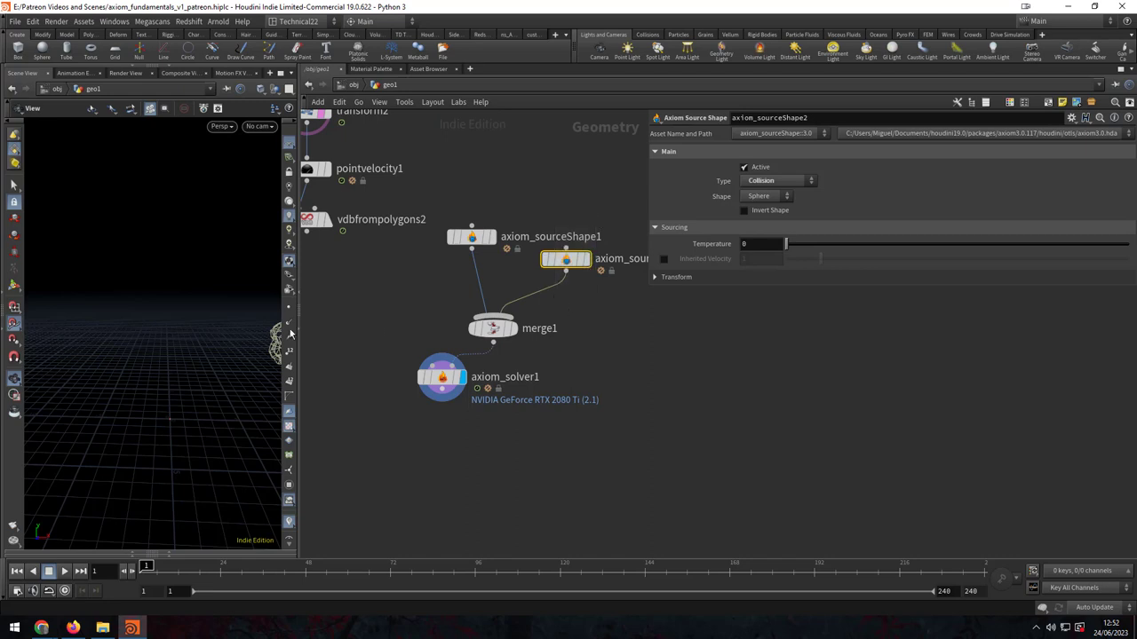
pyautogui.scroll(2, 223, 347)
pyautogui.scroll(2, 257, 339)
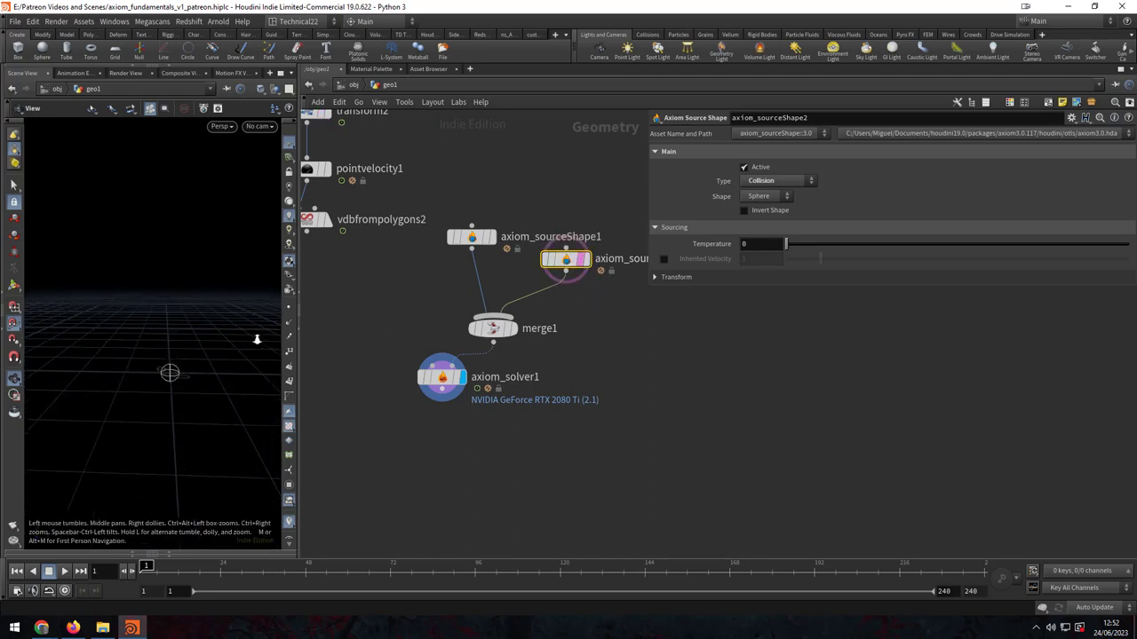
pyautogui.scroll(2, 257, 339)
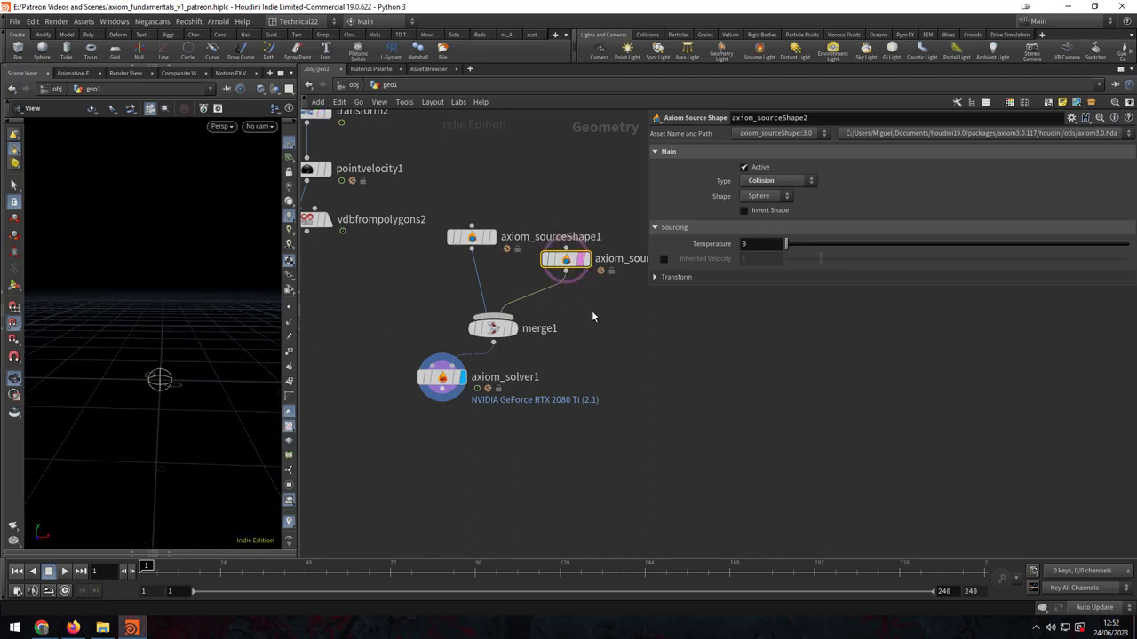
pyautogui.click(660, 279)
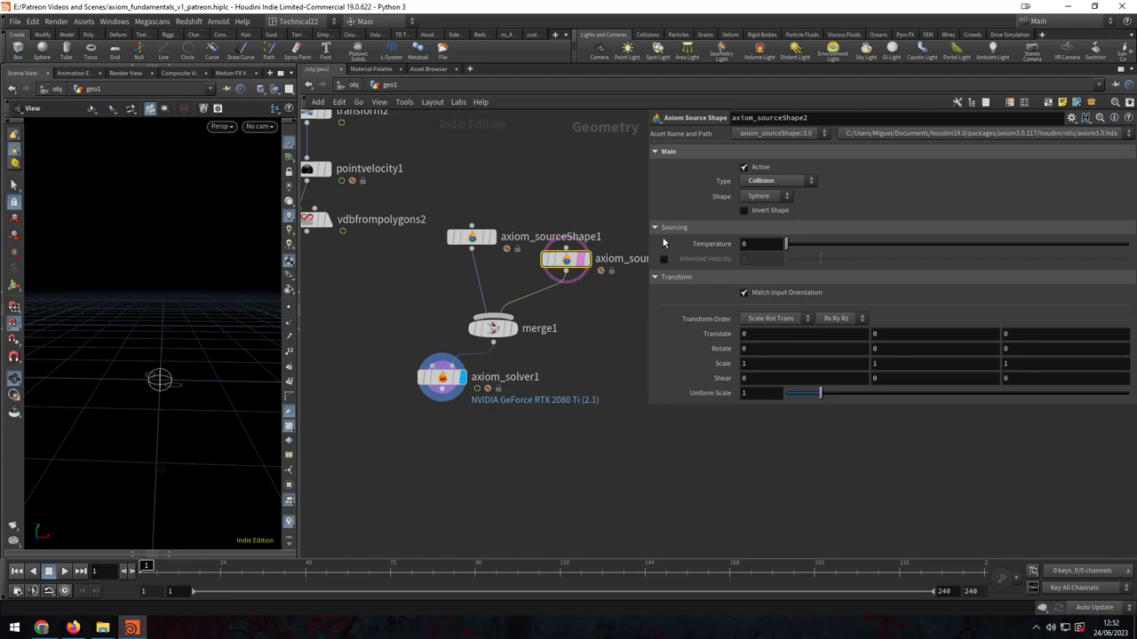
pyautogui.moveTo(881, 334); pyautogui.dragTo(1125, 316, button='middle')
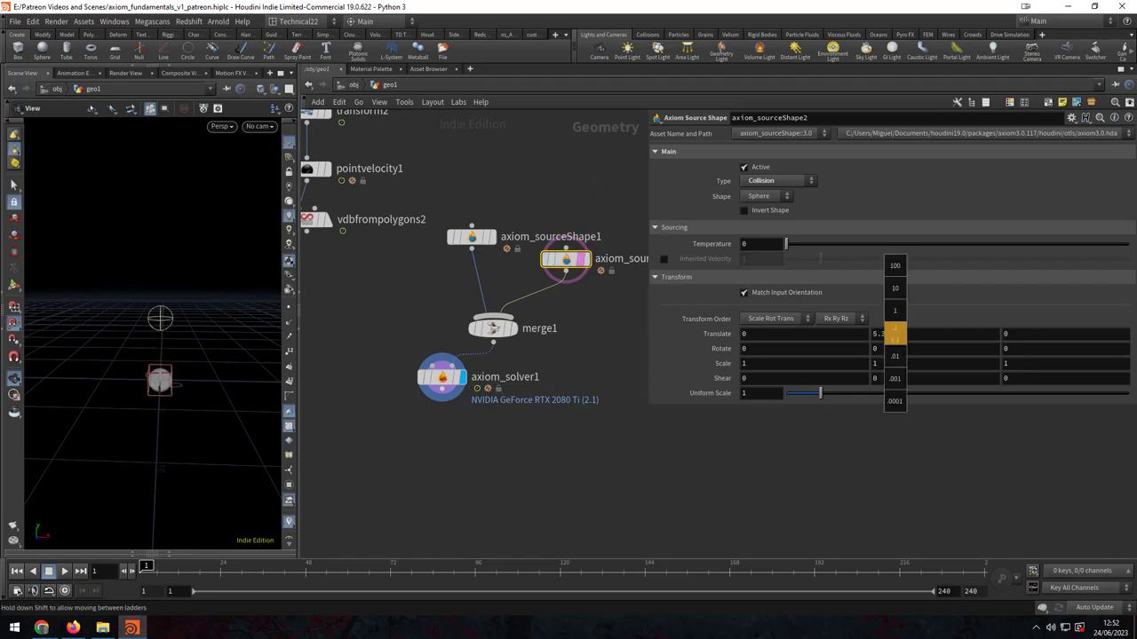
pyautogui.moveTo(824, 394); pyautogui.dragTo(850, 394)
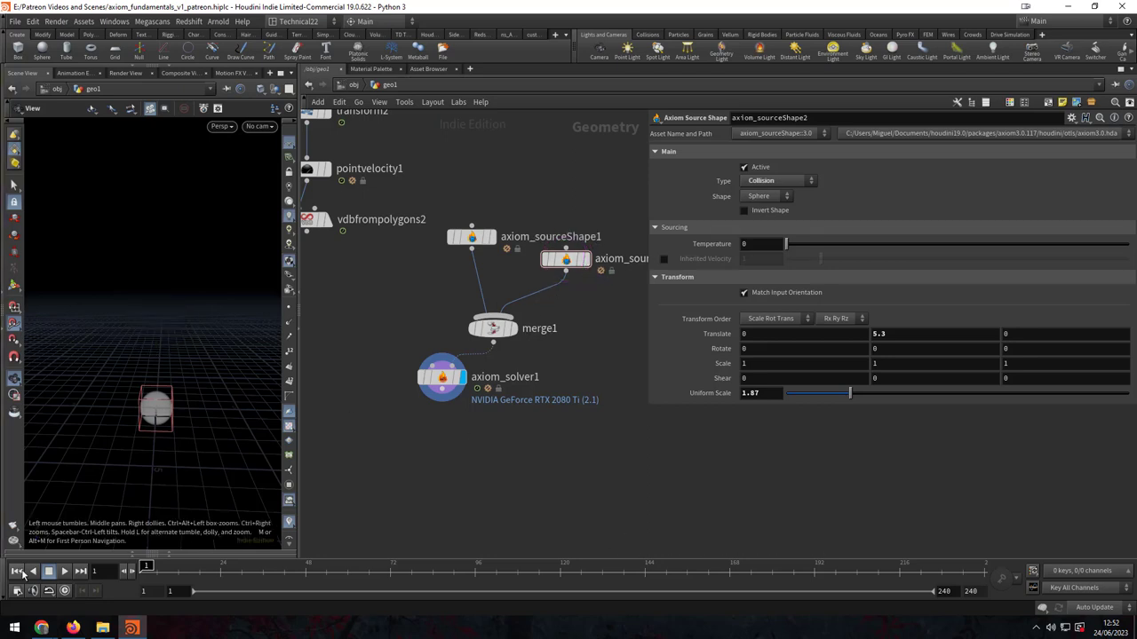
# Step: Play the simulation to watch smoke mushroom over the collider, then edit its Temperature
pyautogui.click(64, 571)
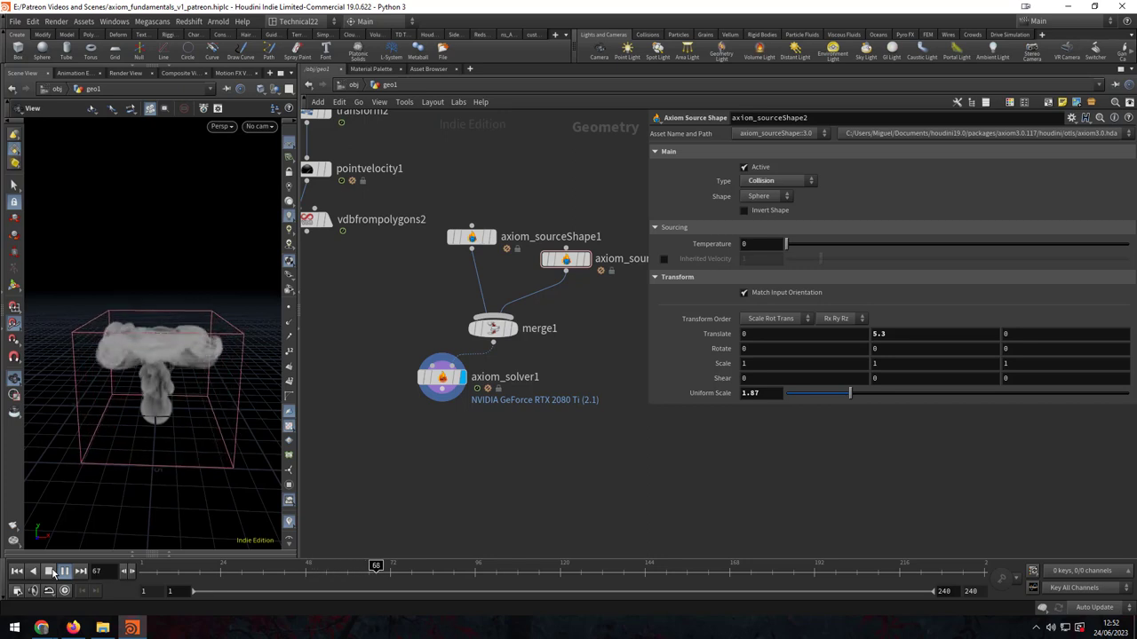
pyautogui.click(50, 571)
pyautogui.moveTo(162, 380); pyautogui.dragTo(225, 337)
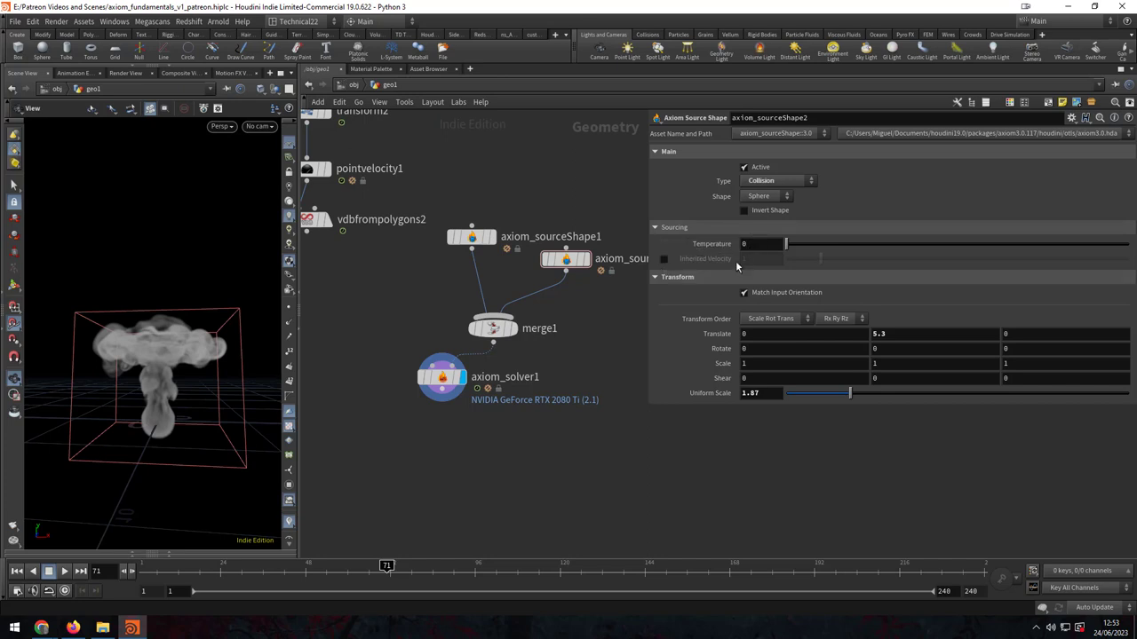
pyautogui.click(746, 244)
# Step: Set the collision sphere's Temperature to 10 and replay the sim to frame 65
pyautogui.write('0')
pyautogui.press('Return')
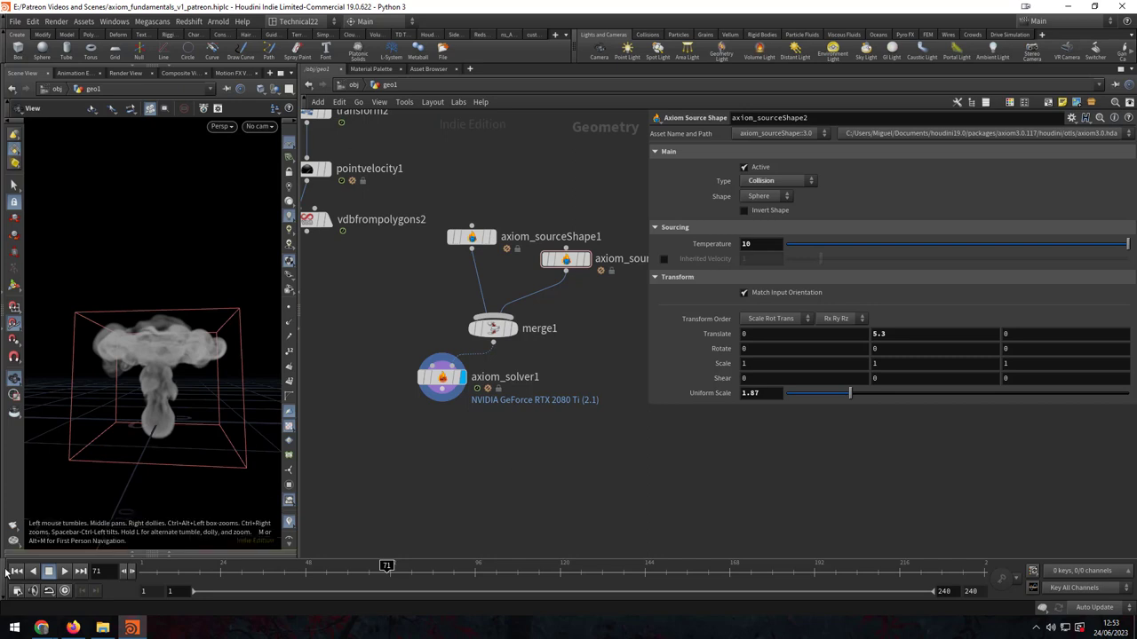
pyautogui.click(17, 571)
pyautogui.click(66, 572)
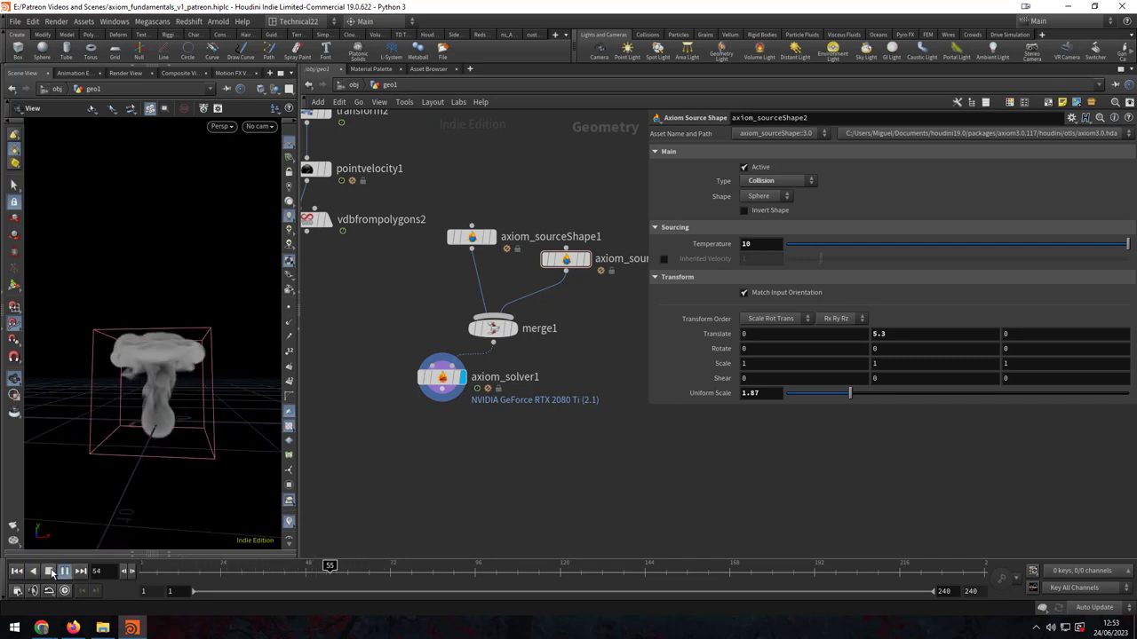
pyautogui.click(50, 572)
# Step: Check the solver's influence temperature, then enable Inherited Velocity 0.2 on the collider
pyautogui.click(441, 377)
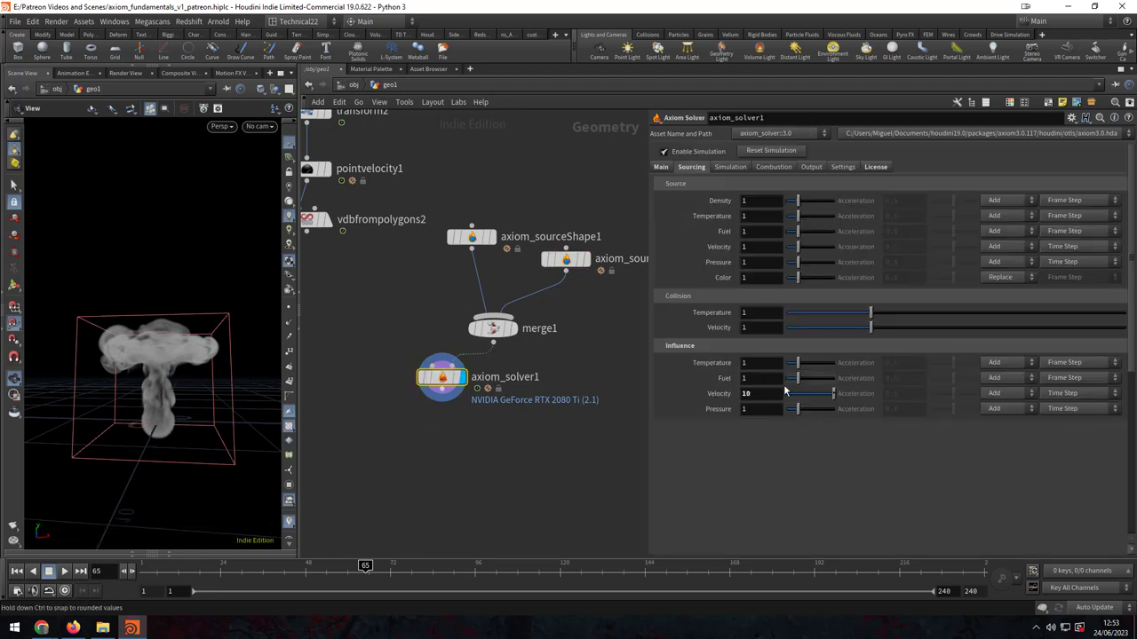
pyautogui.click(762, 362)
pyautogui.click(566, 259)
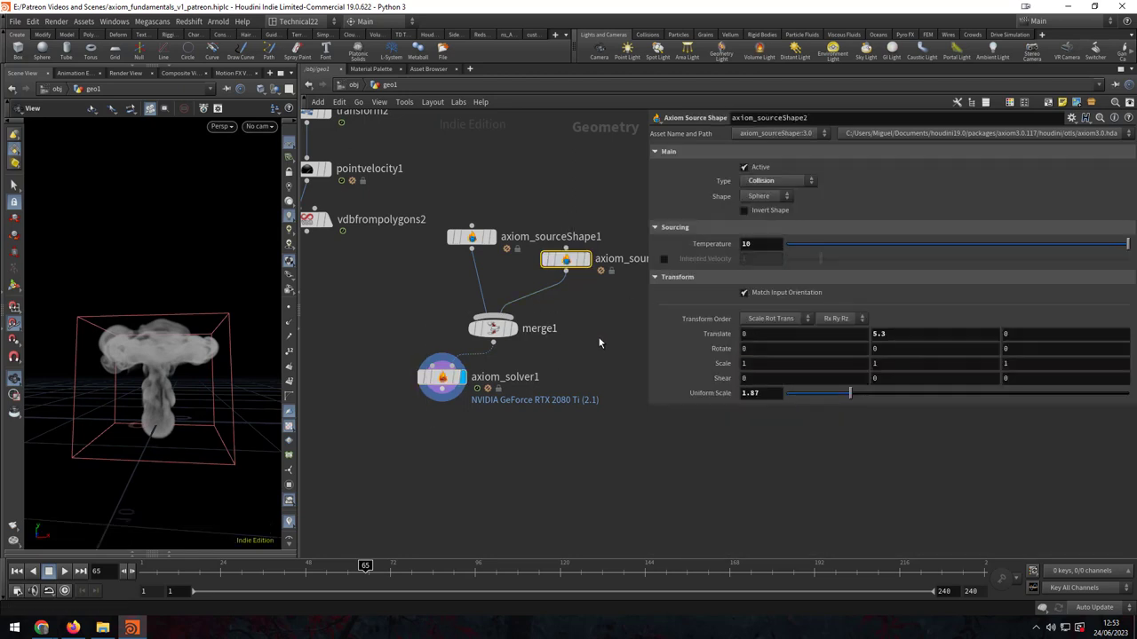
pyautogui.click(663, 259)
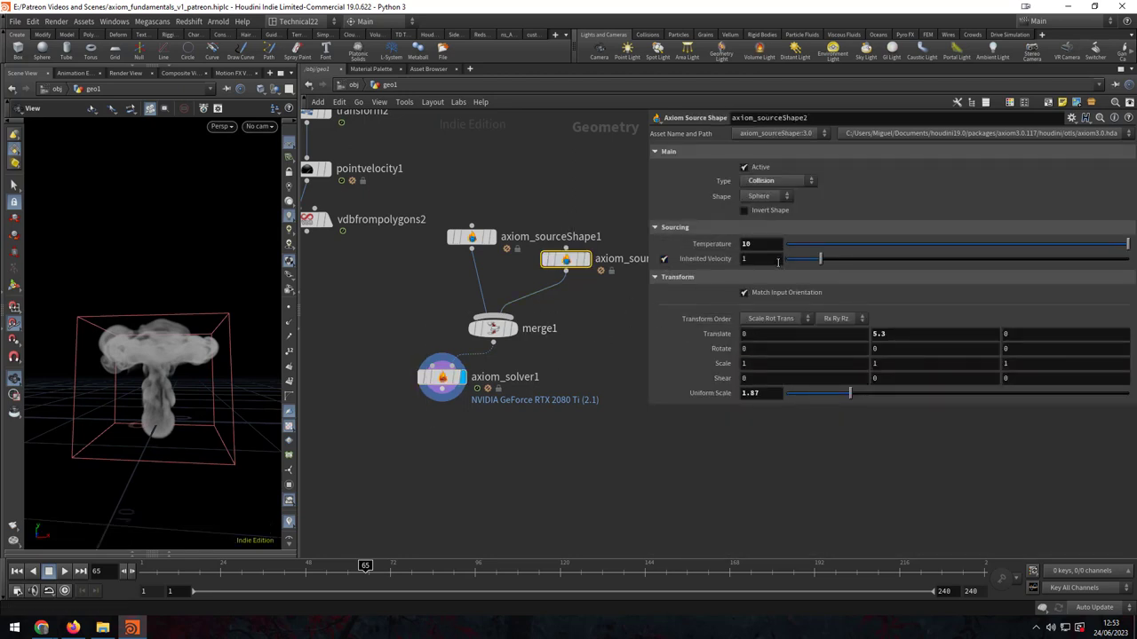
pyautogui.click(760, 261)
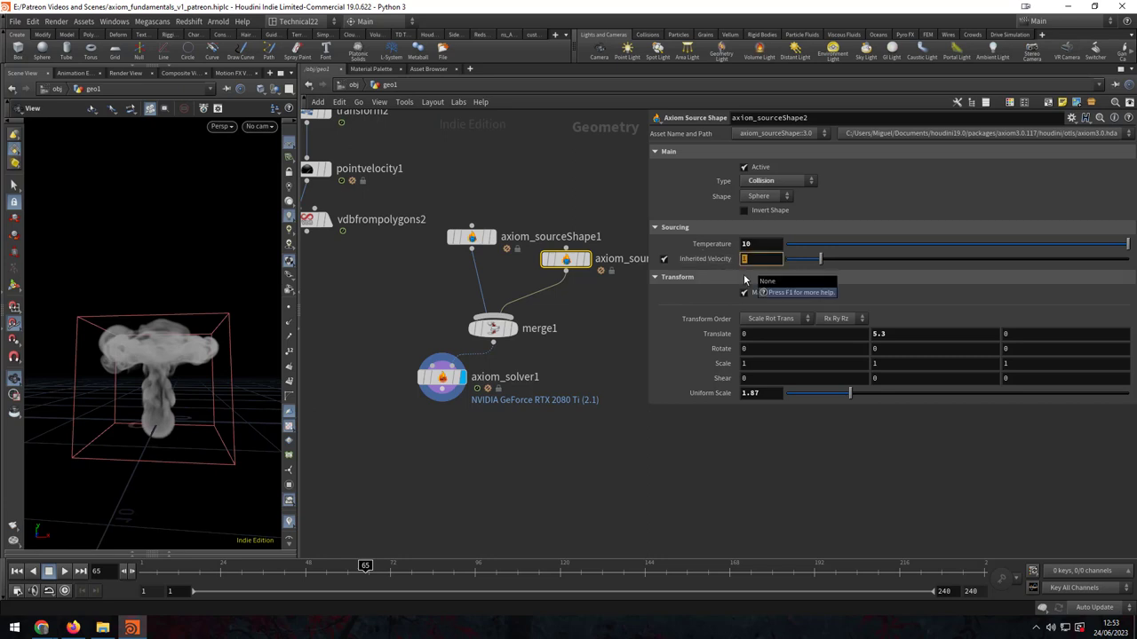
pyautogui.write('0.2')
pyautogui.press('Return')
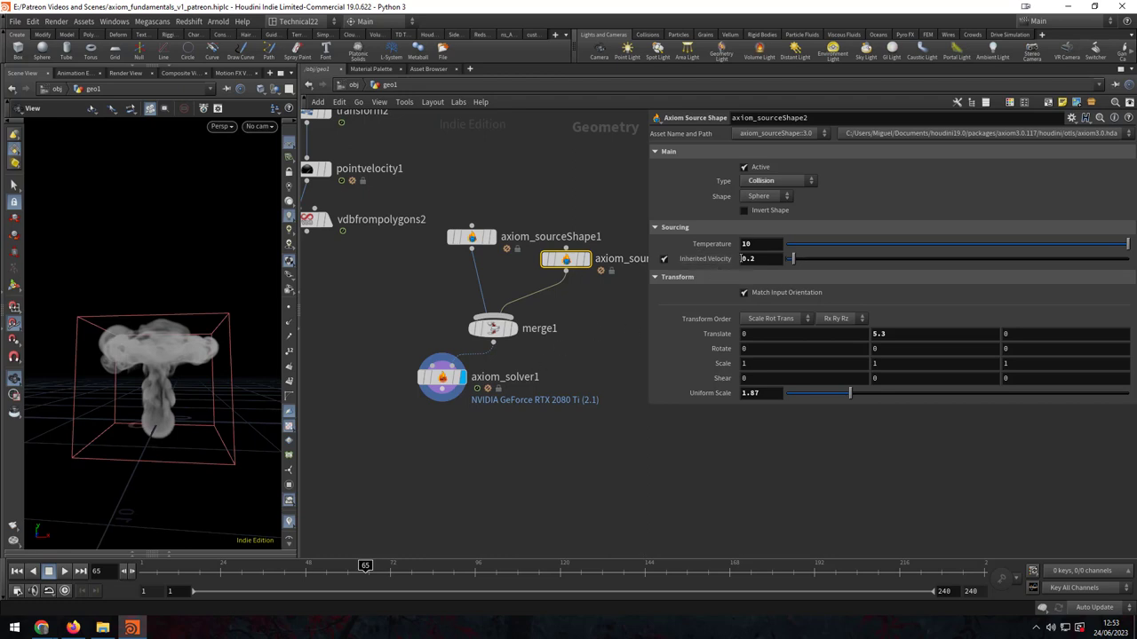
# Step: Set axiom_solver1's Influence Velocity to 0 and Influence Temperature to 10
pyautogui.click(442, 378)
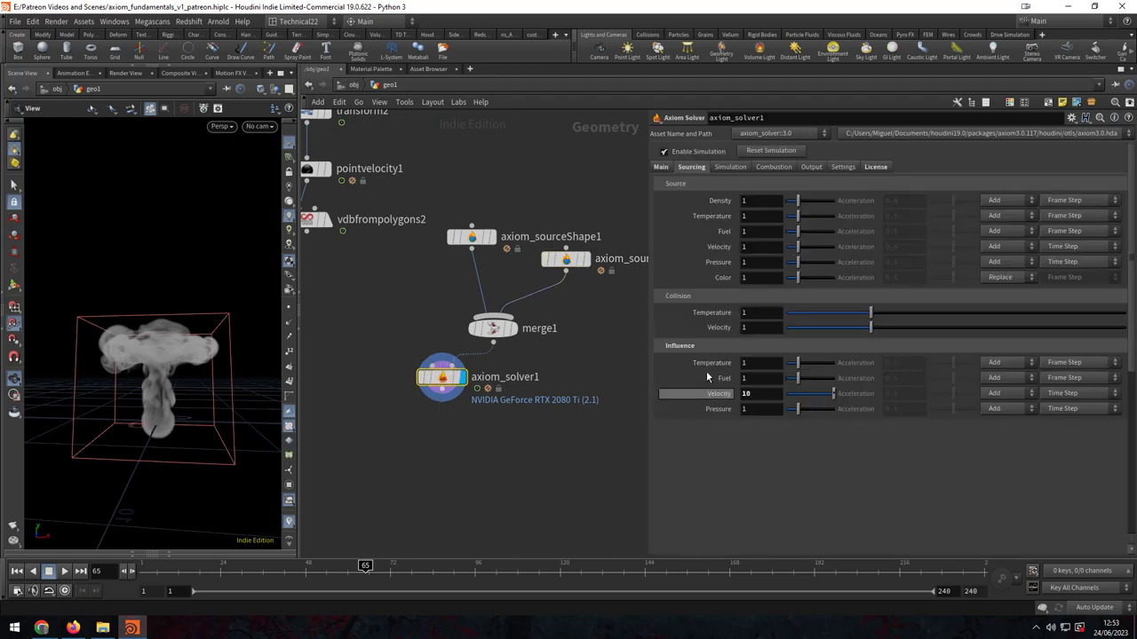
pyautogui.rightClick(739, 393)
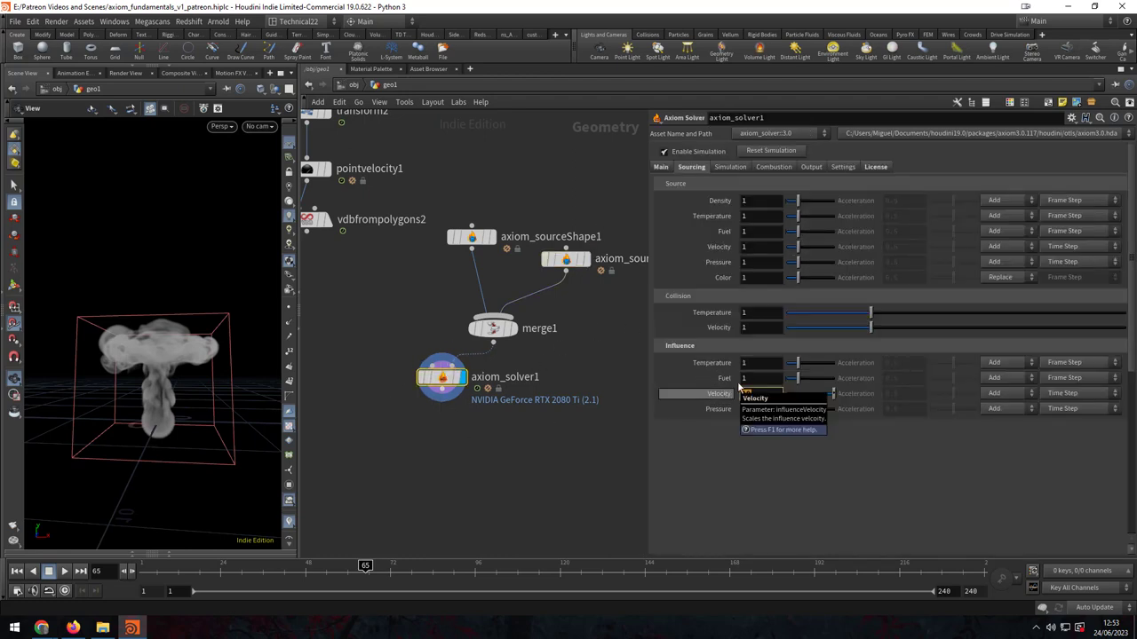
pyautogui.click(763, 400)
pyautogui.click(761, 362)
pyautogui.write('10')
pyautogui.press('Return')
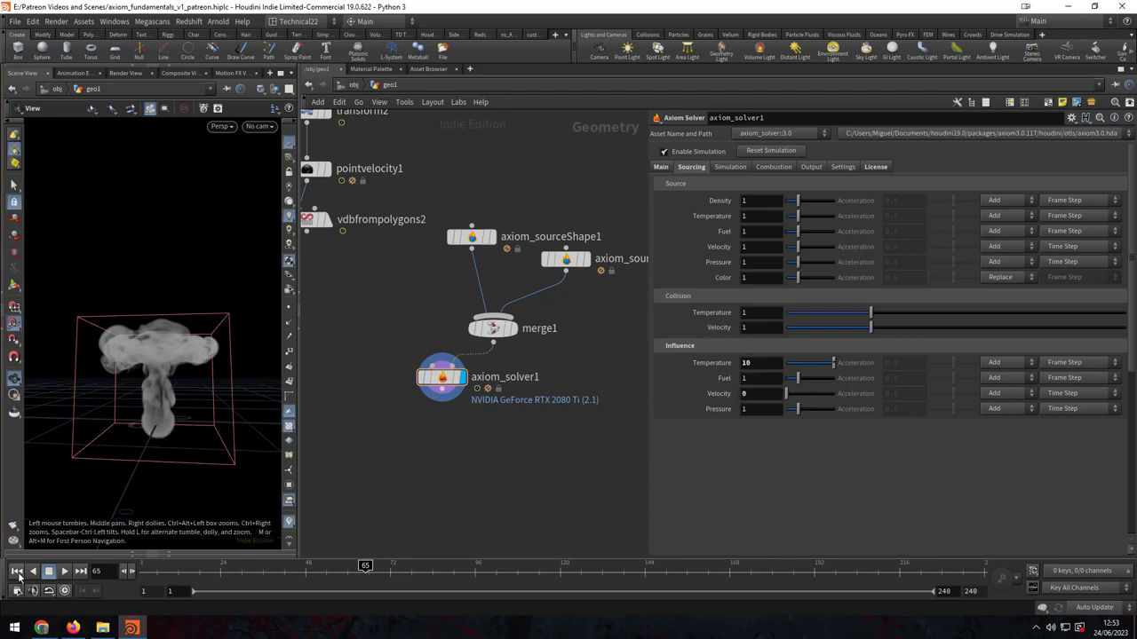
# Step: Replay the simulation to frame 76 and orbit to view smoke spreading over the collider
pyautogui.click(16, 571)
pyautogui.click(65, 571)
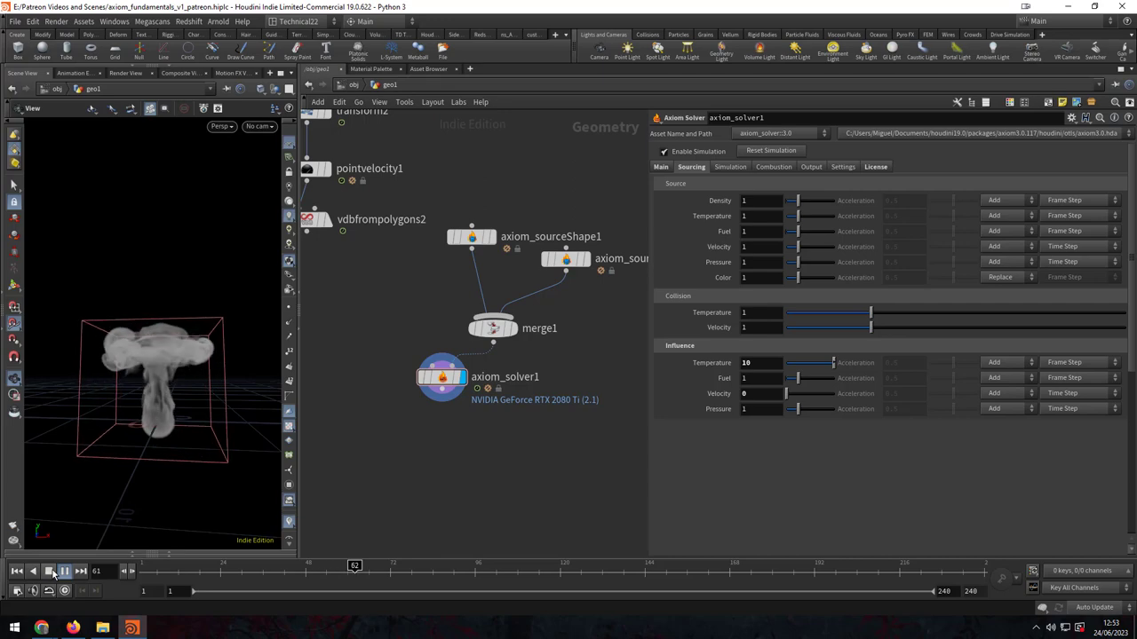
pyautogui.click(49, 571)
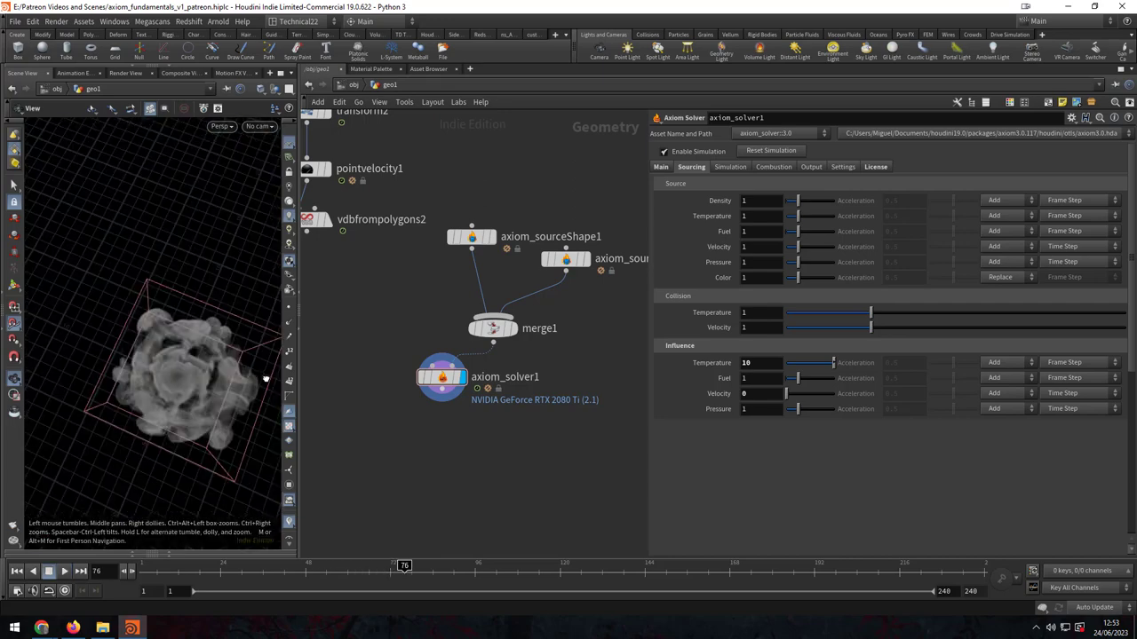
pyautogui.moveTo(142, 382); pyautogui.dragTo(222, 338)
pyautogui.click(566, 260)
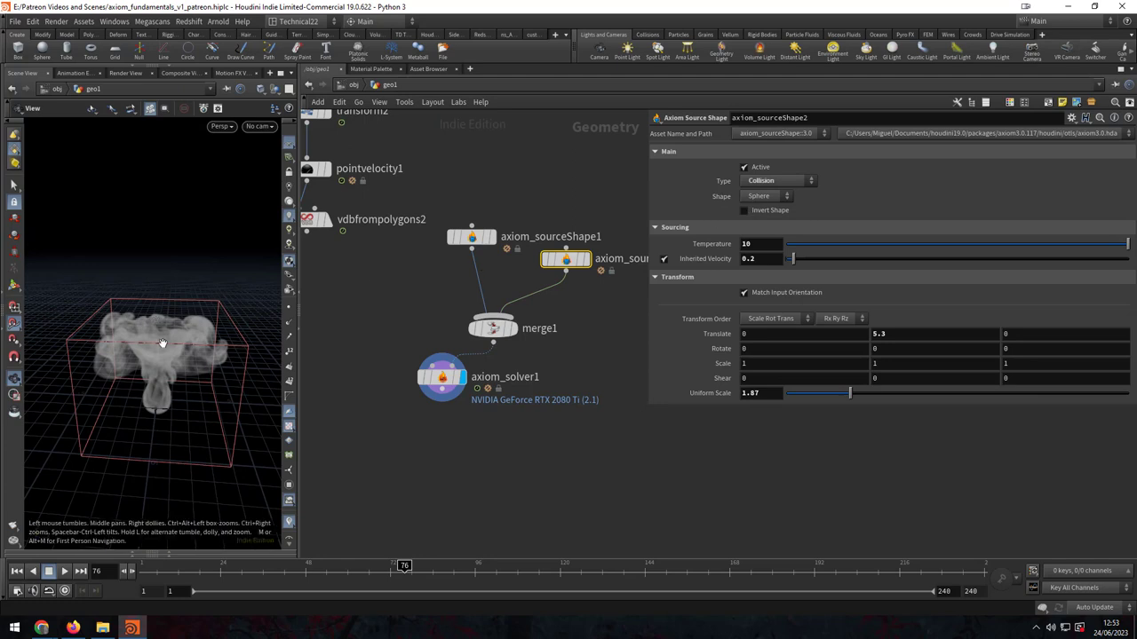
pyautogui.moveTo(162, 343); pyautogui.dragTo(182, 337)
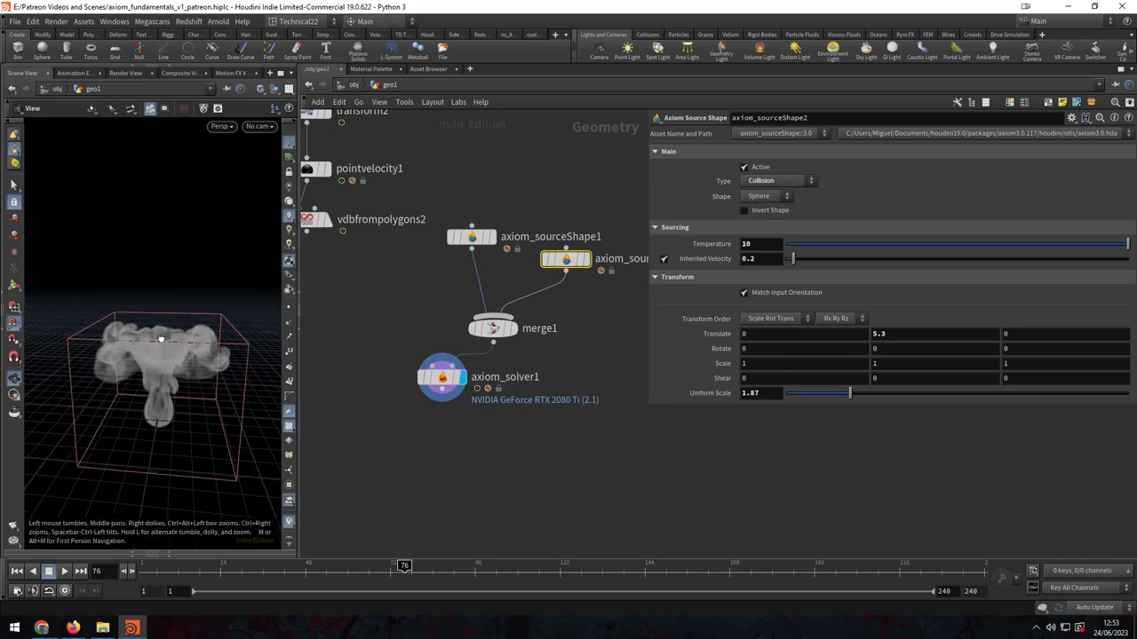
# Step: Switch axiom_sourceShape2 to Sink, play to watch smoke rise into it, then rewind
pyautogui.click(795, 180)
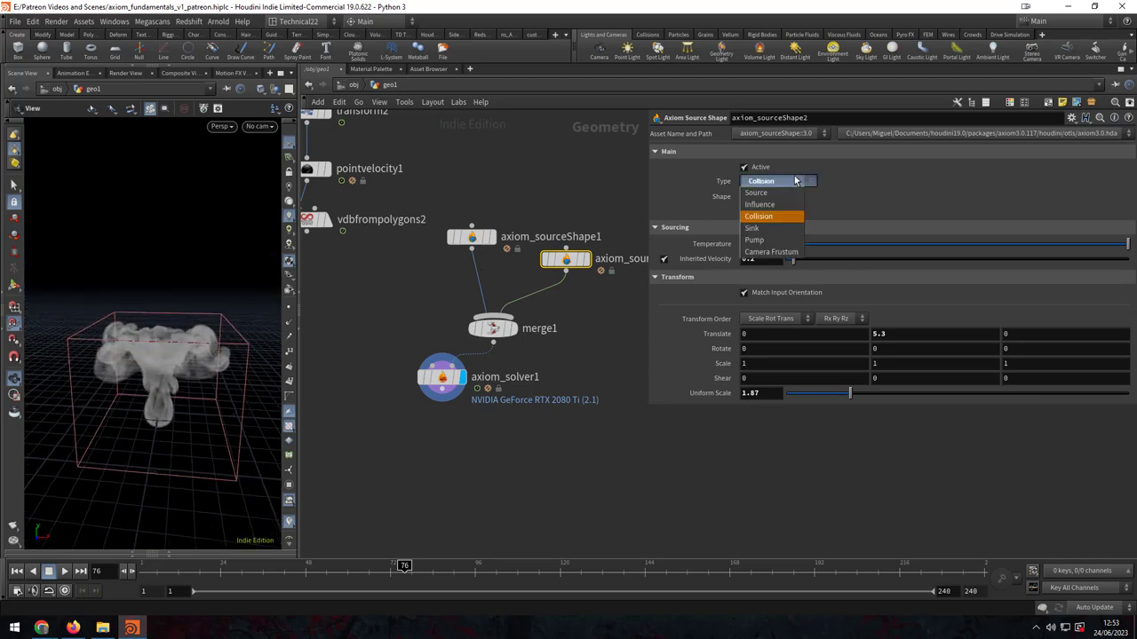
pyautogui.click(752, 227)
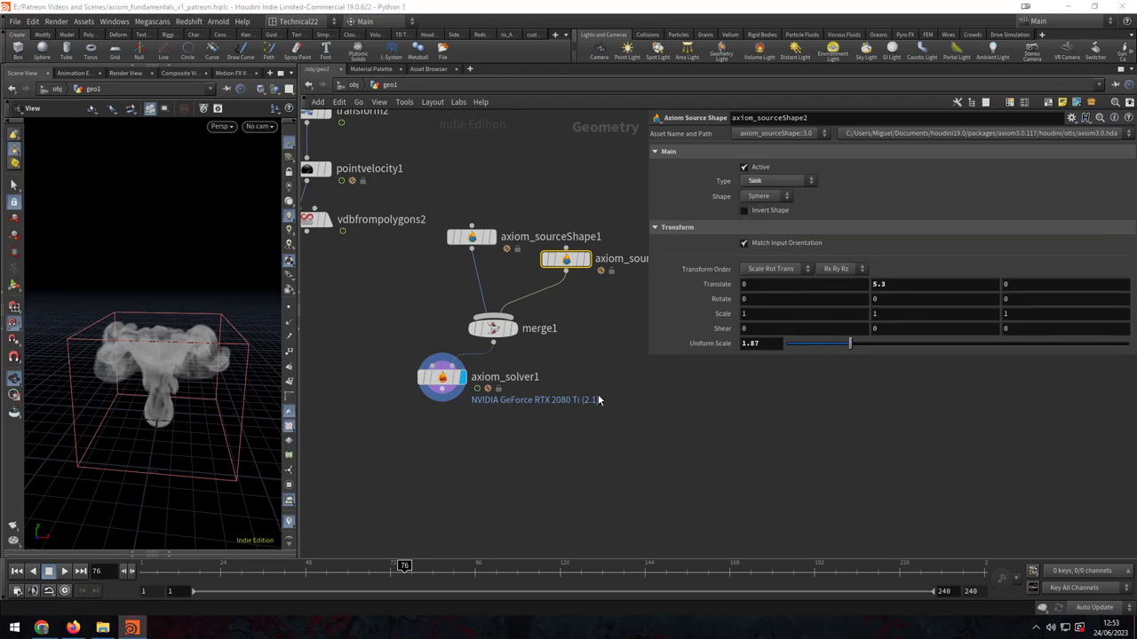
pyautogui.click(17, 575)
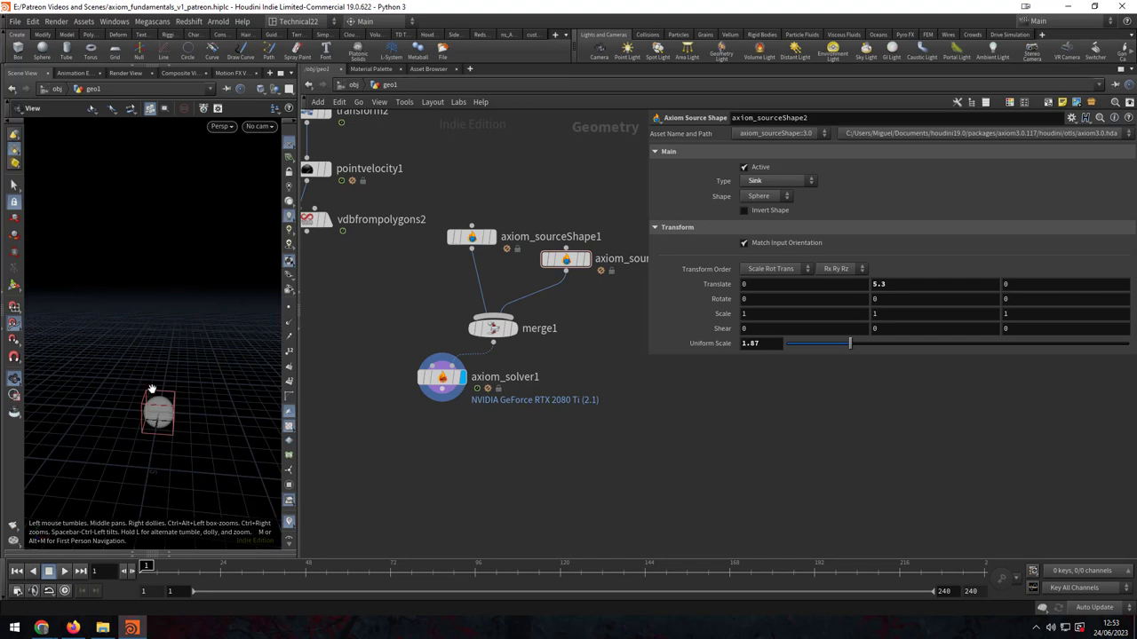
pyautogui.moveTo(163, 367); pyautogui.dragTo(175, 359)
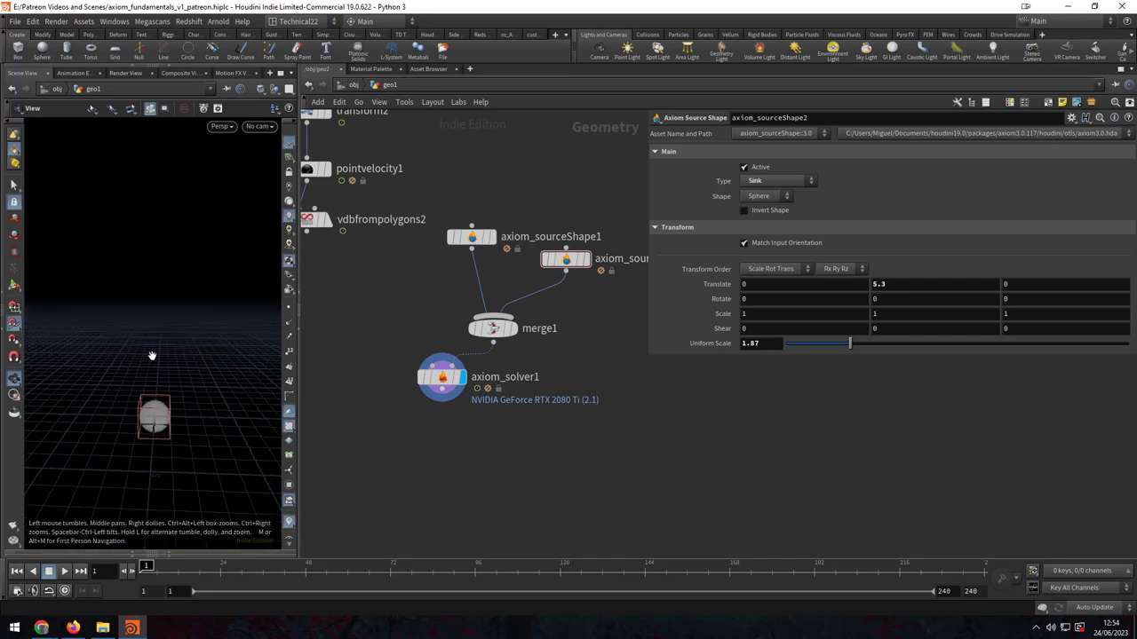
pyautogui.click(64, 569)
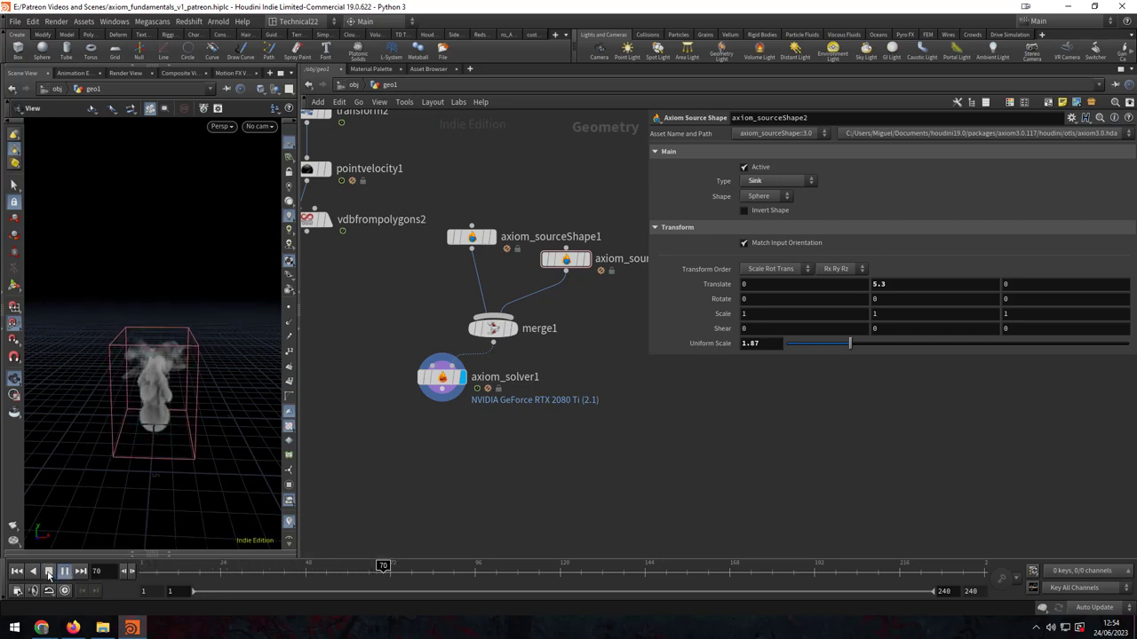
pyautogui.click(49, 571)
pyautogui.moveTo(185, 329)
pyautogui.mouseDown()
pyautogui.moveTo(158, 375)
pyautogui.moveTo(183, 314)
pyautogui.mouseUp()
pyautogui.click(149, 567)
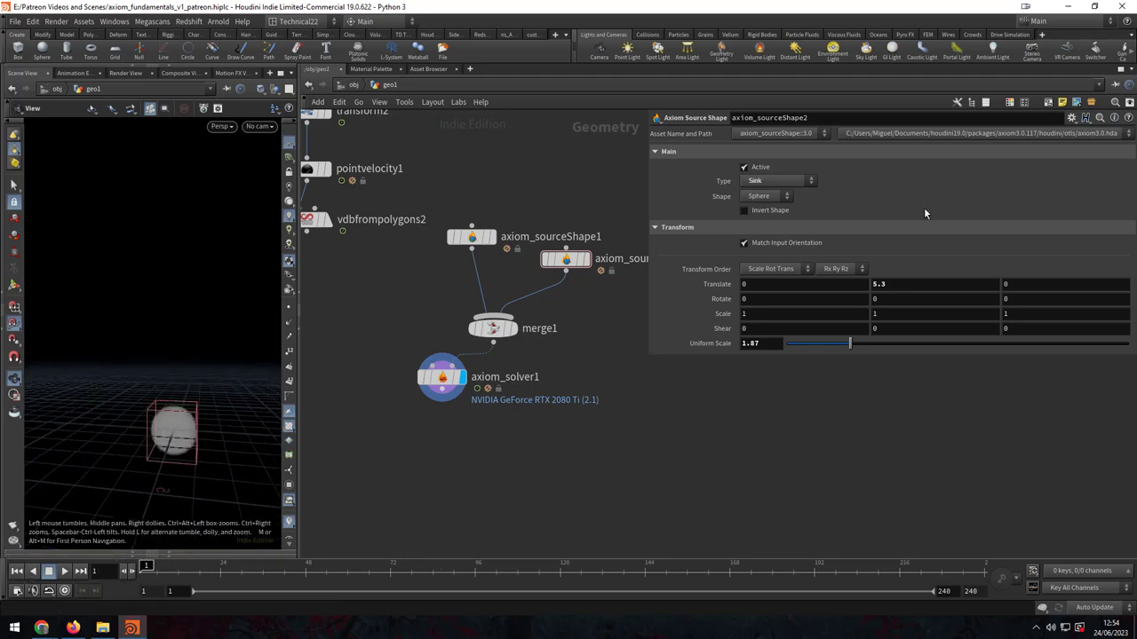
pyautogui.click(778, 182)
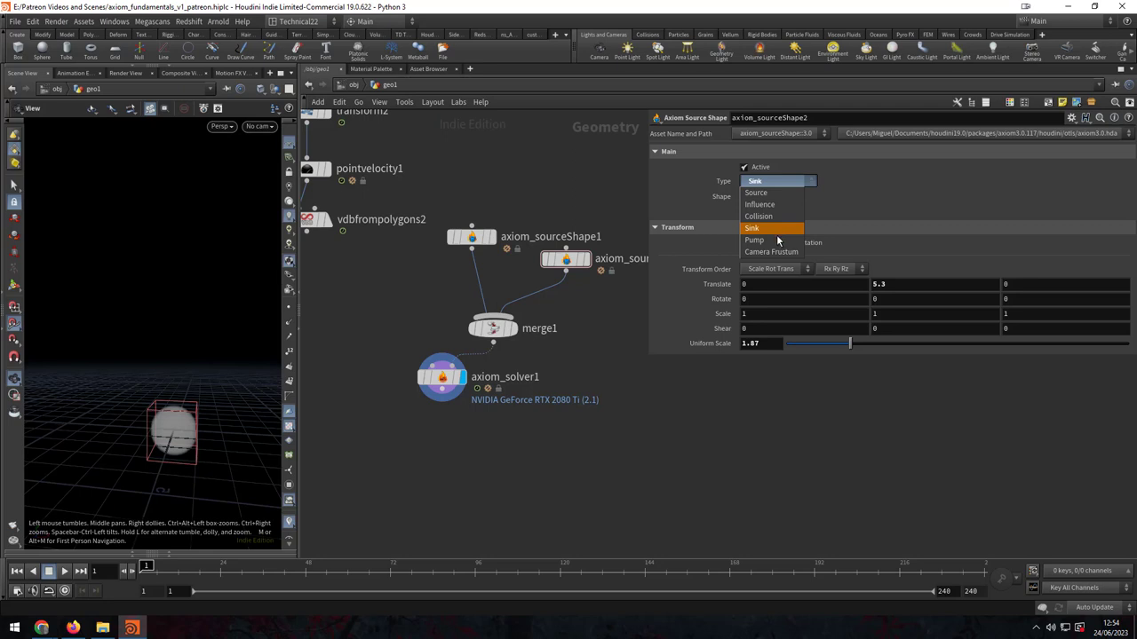
# Step: Set axiom_sourceShape2 to Pump and view its sphere guide before showing the solver again
pyautogui.click(777, 239)
pyautogui.moveTo(207, 317)
pyautogui.mouseDown()
pyautogui.moveTo(152, 338)
pyautogui.moveTo(176, 354)
pyautogui.moveTo(138, 344)
pyautogui.mouseUp()
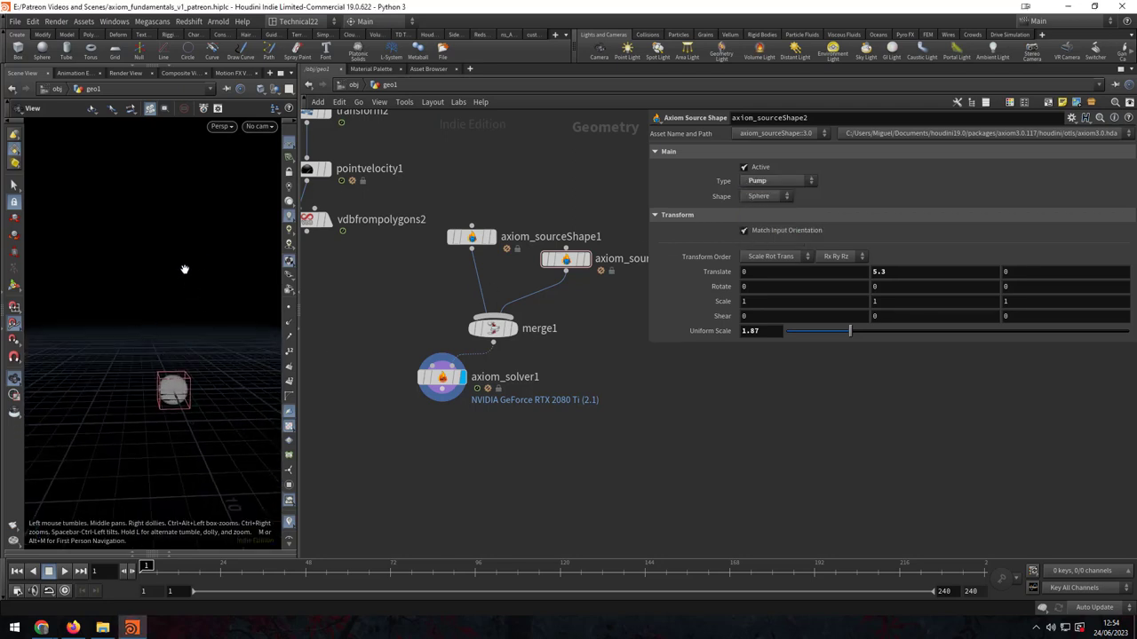
pyautogui.moveTo(213, 312)
pyautogui.mouseDown()
pyautogui.moveTo(258, 305)
pyautogui.moveTo(191, 308)
pyautogui.mouseUp()
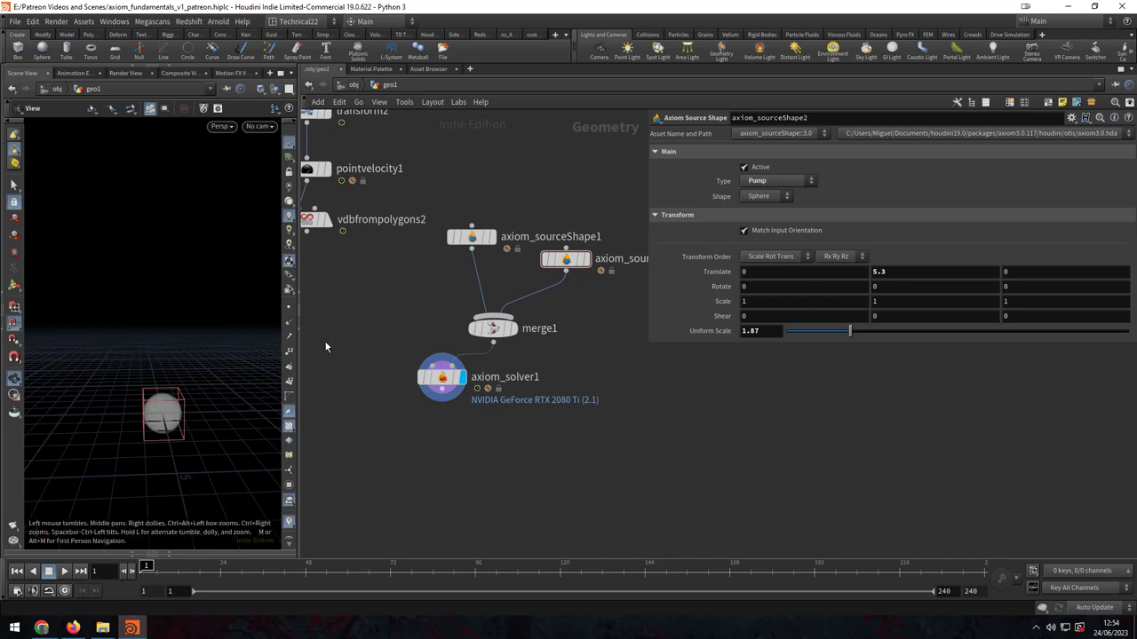
pyautogui.click(586, 260)
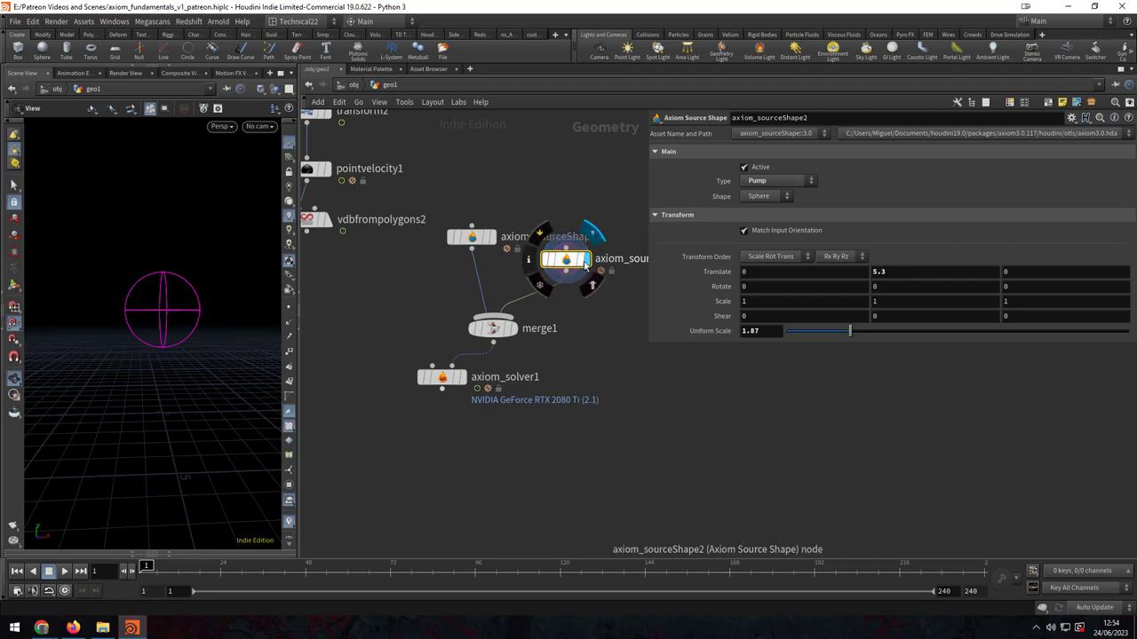
pyautogui.click(460, 377)
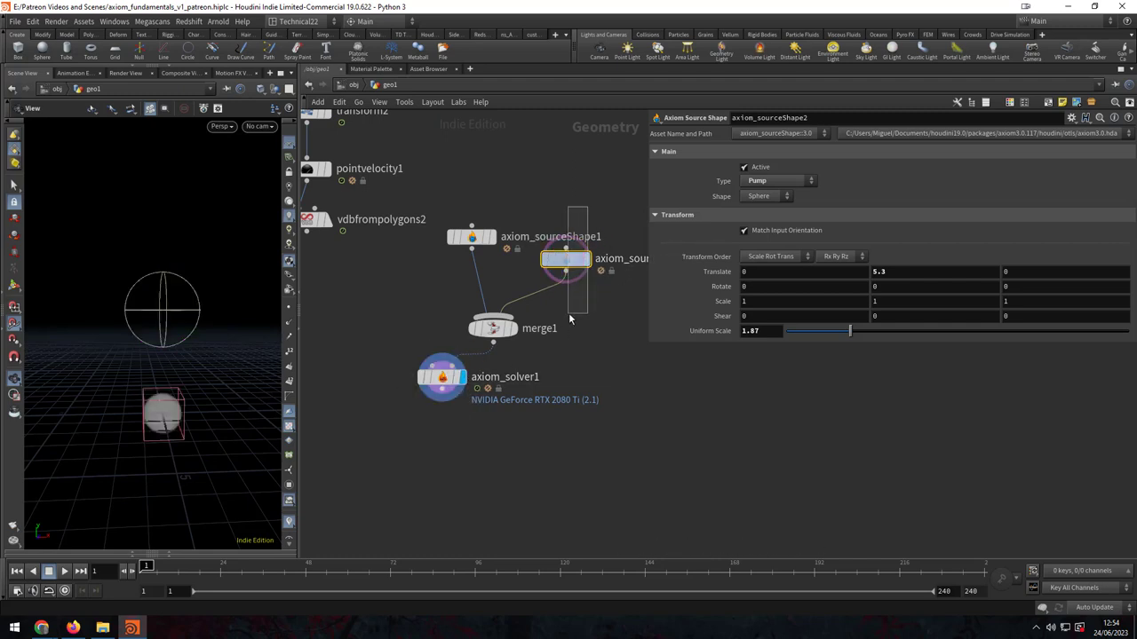
pyautogui.click(769, 197)
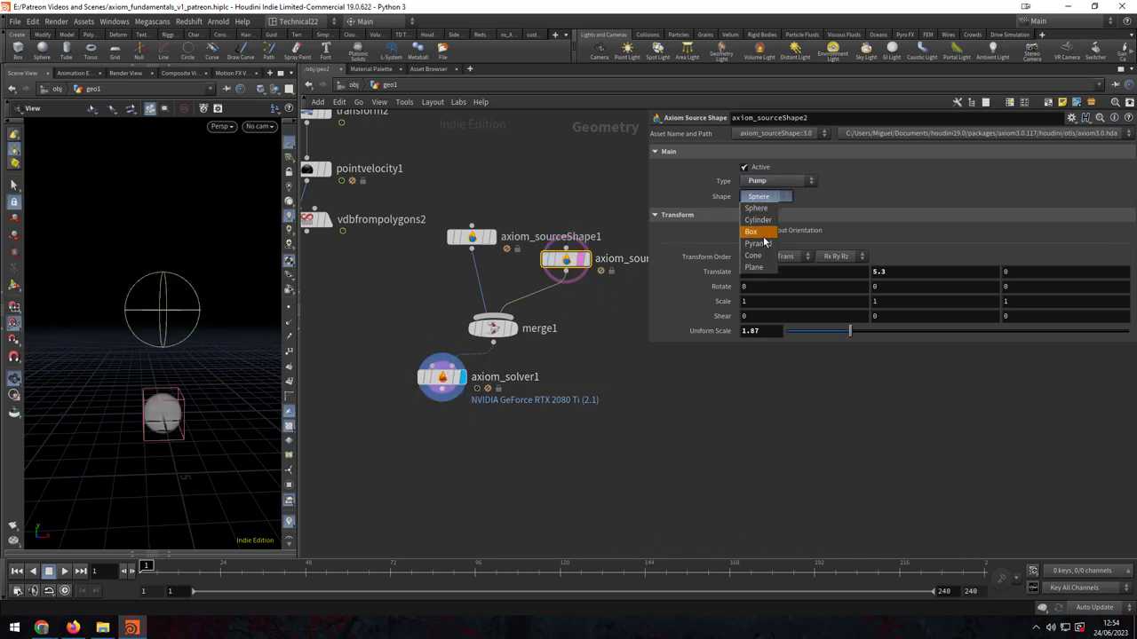
# Step: Change the pump's shape to Box and set its scale to 5 on X, Y and Z
pyautogui.click(752, 231)
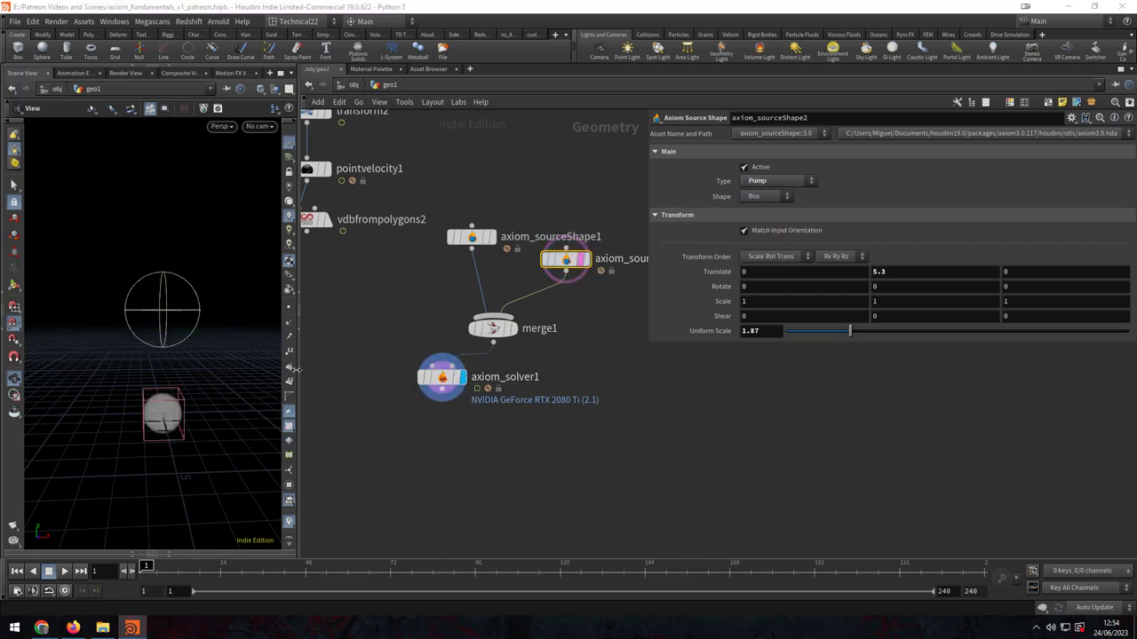
pyautogui.click(773, 301)
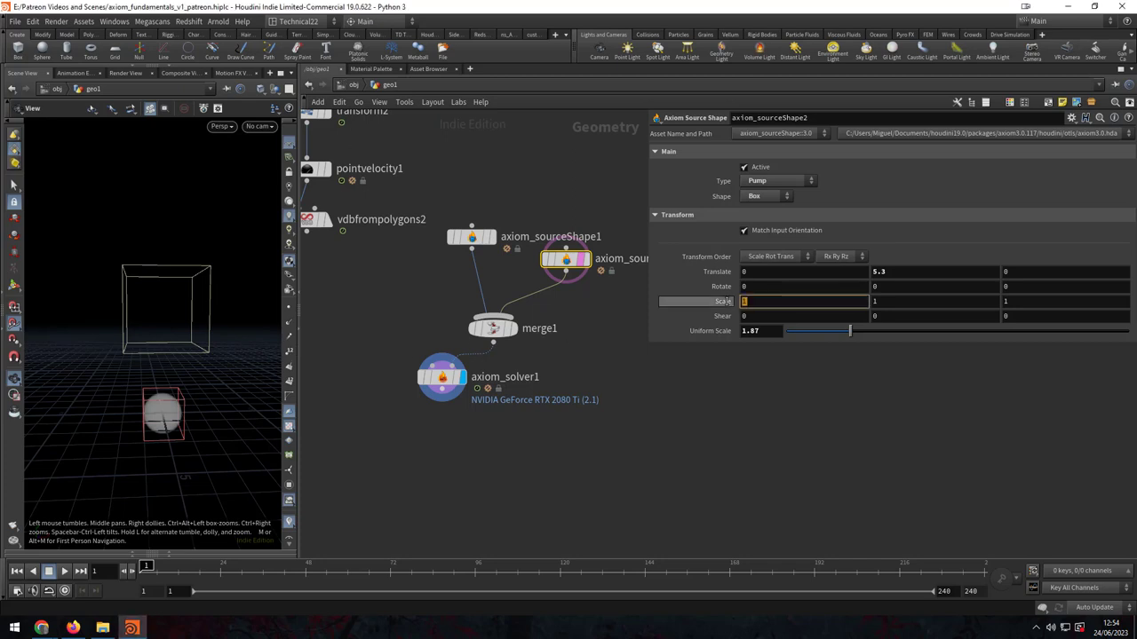
pyautogui.write('10')
pyautogui.press('Tab')
pyautogui.write('10')
pyautogui.press('Tab')
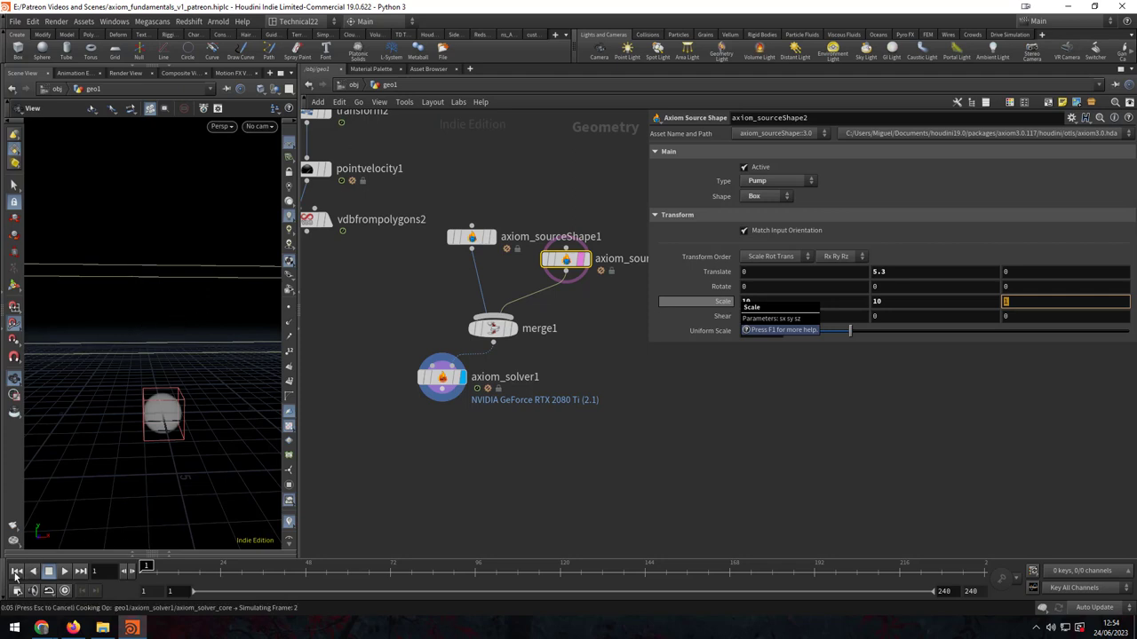
pyautogui.write('10')
pyautogui.press('Return')
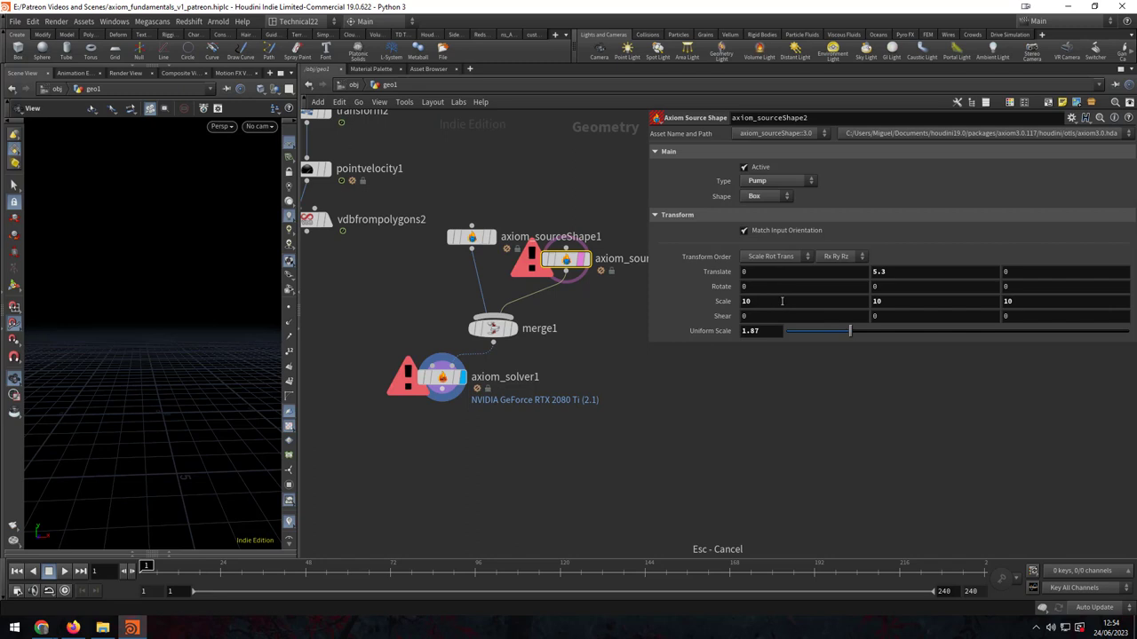
pyautogui.click(775, 294)
pyautogui.hotkey('ctrl', 'z')
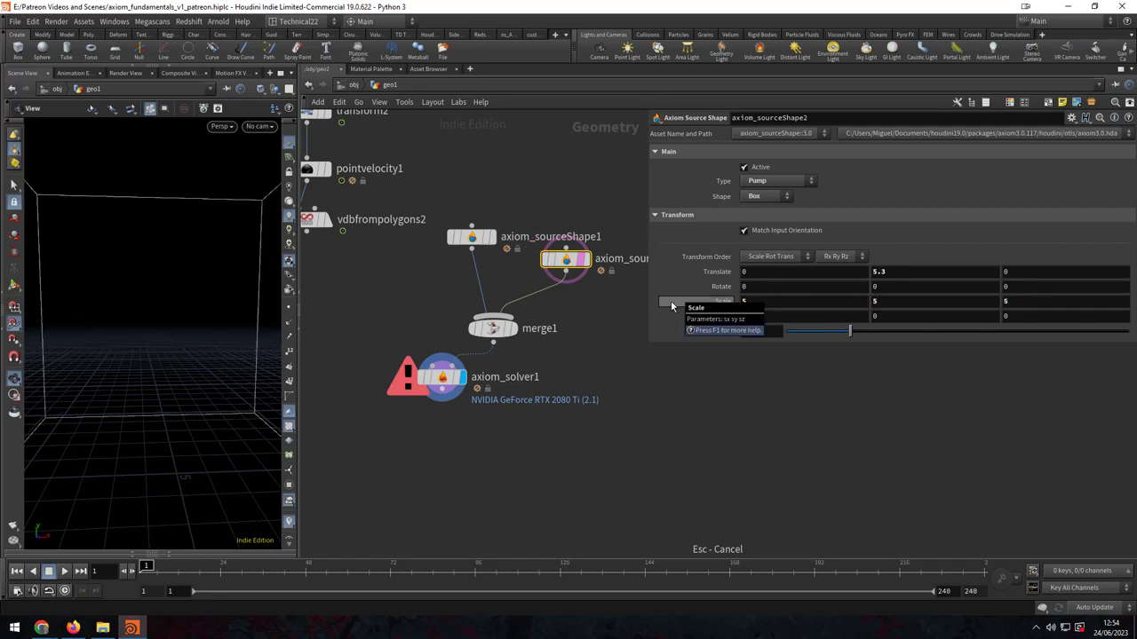
pyautogui.press('Escape')
# Step: Orbit around the box pump to inspect it and reselect axiom_sourceShape2
pyautogui.moveTo(129, 265); pyautogui.dragTo(89, 444)
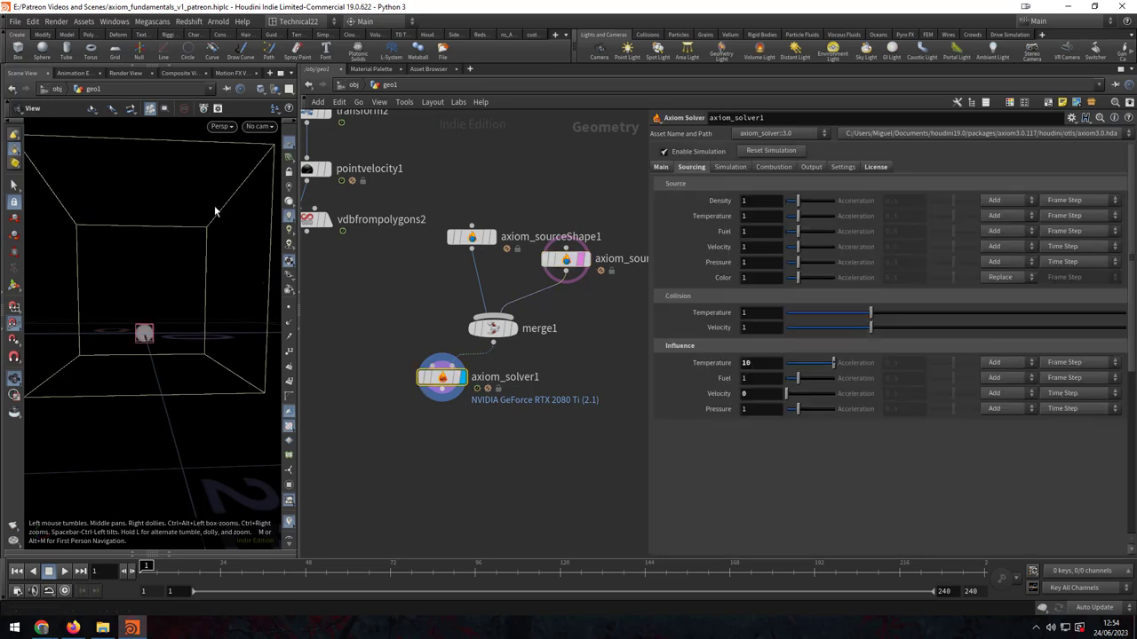
pyautogui.moveTo(186, 275)
pyautogui.mouseDown()
pyautogui.moveTo(228, 287)
pyautogui.moveTo(213, 284)
pyautogui.mouseUp()
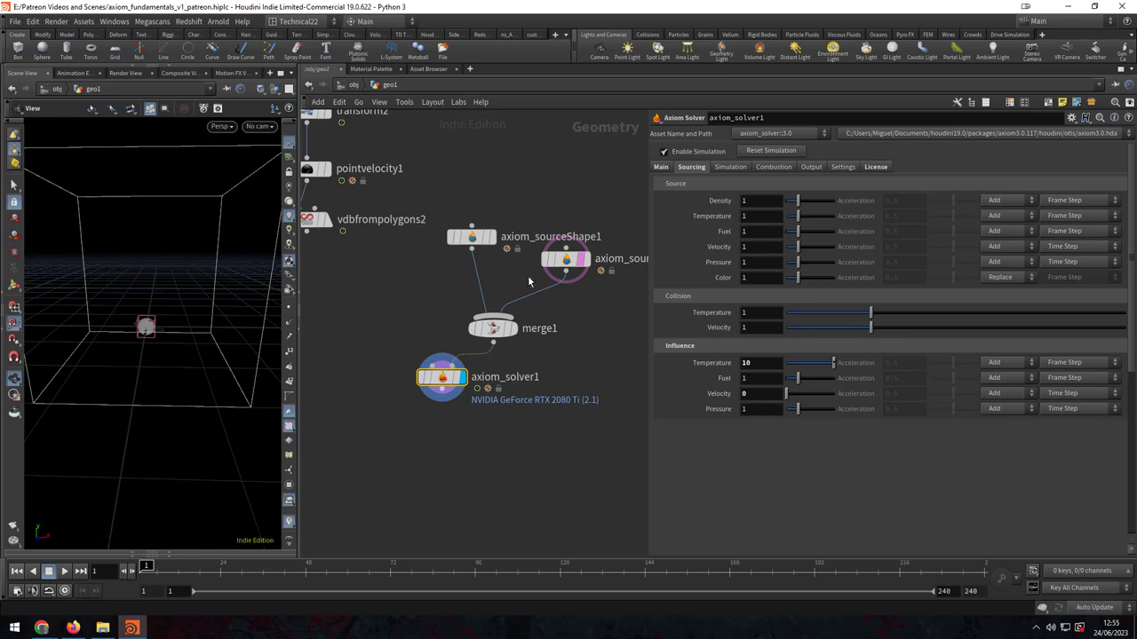
pyautogui.click(565, 261)
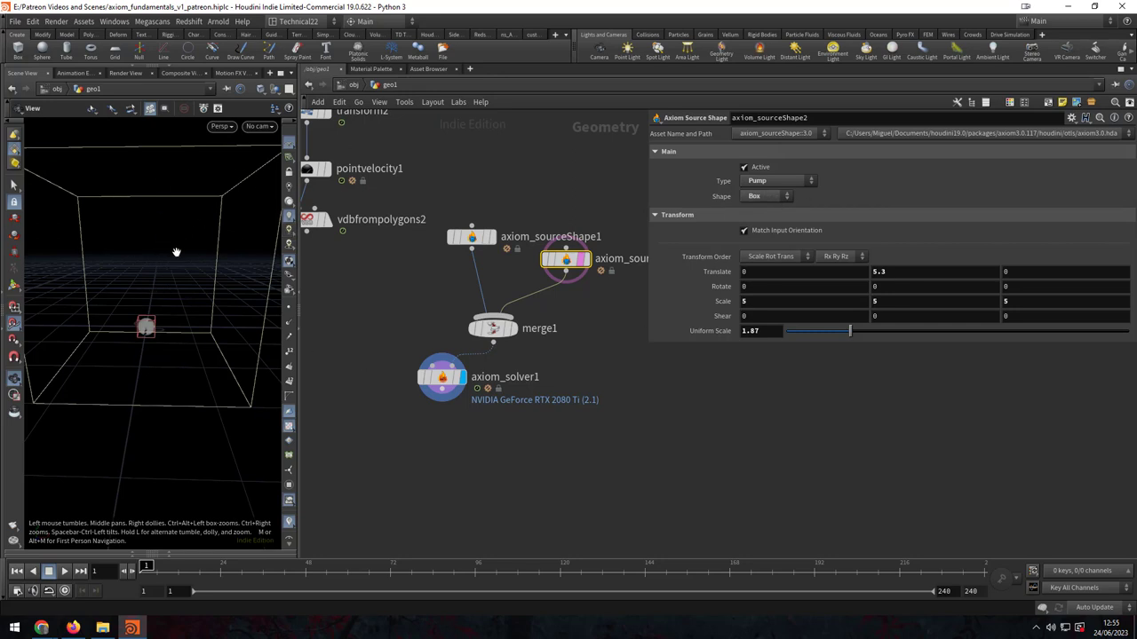
pyautogui.moveTo(176, 252); pyautogui.dragTo(181, 234)
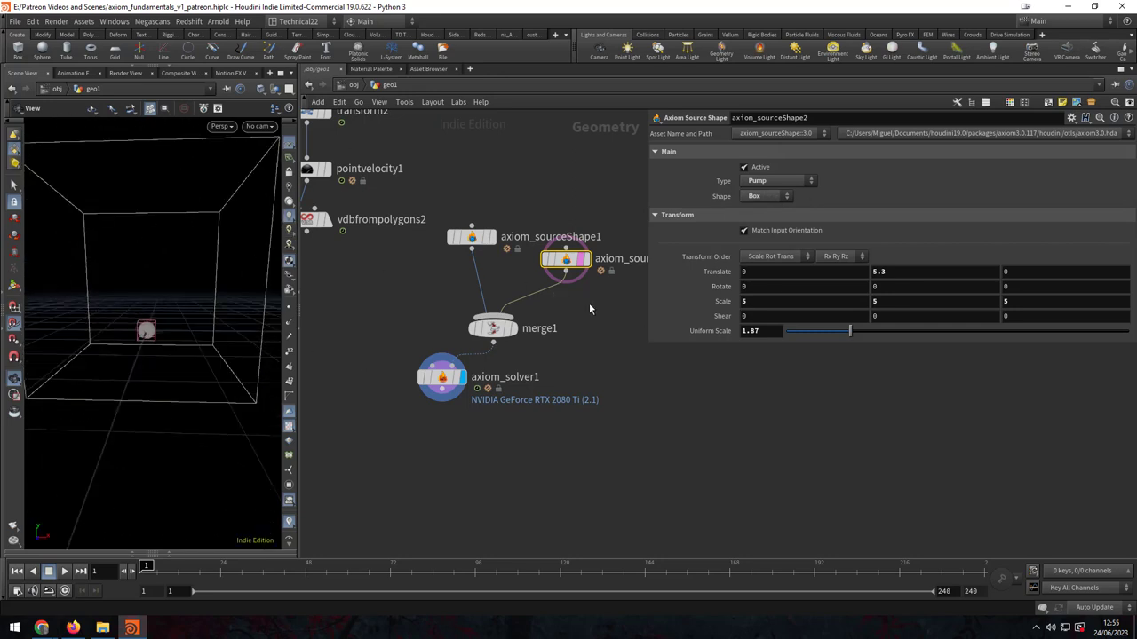
pyautogui.click(770, 183)
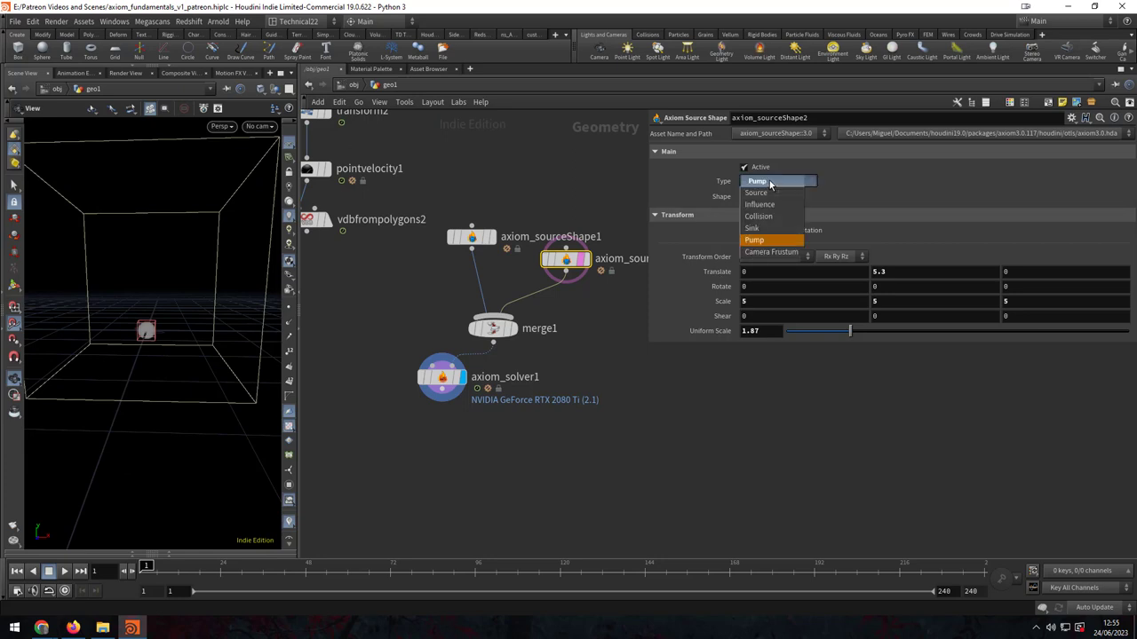
# Step: Make axiom_sourceShape2 a Camera Frustum shape and view the scene at object level
pyautogui.click(771, 253)
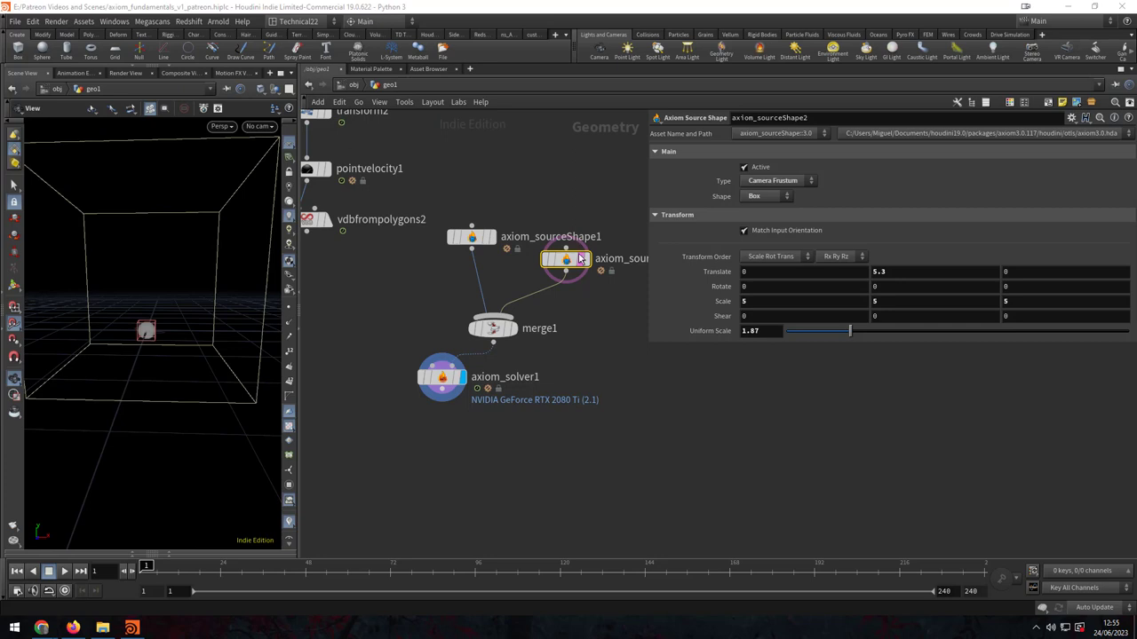
pyautogui.click(353, 85)
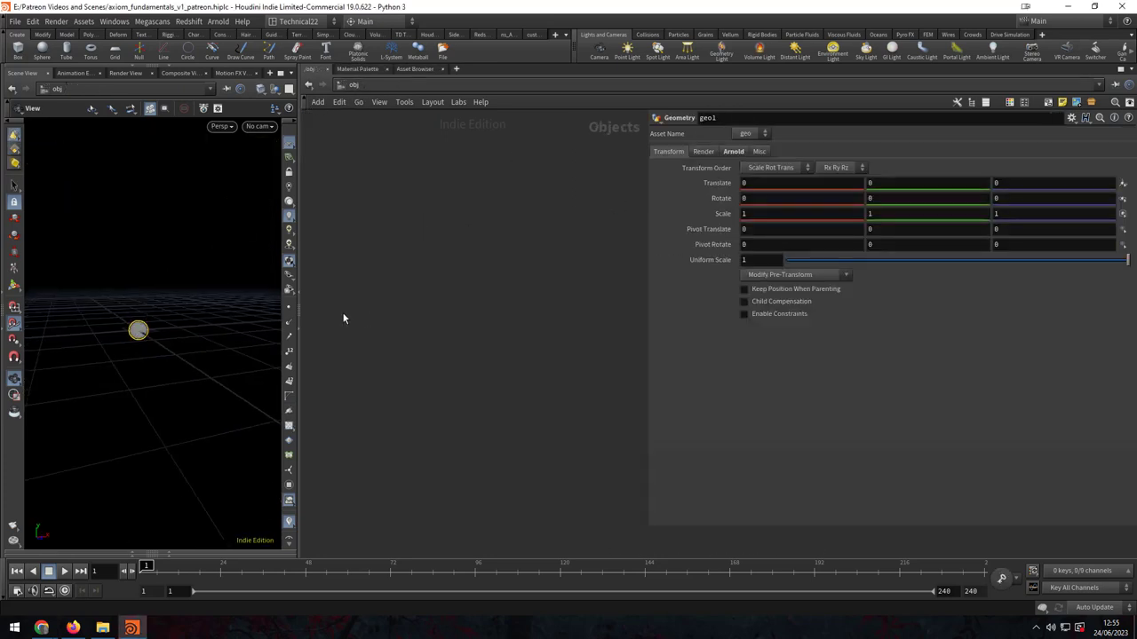
pyautogui.moveTo(170, 305)
pyautogui.mouseDown()
pyautogui.moveTo(241, 299)
pyautogui.moveTo(246, 310)
pyautogui.mouseUp()
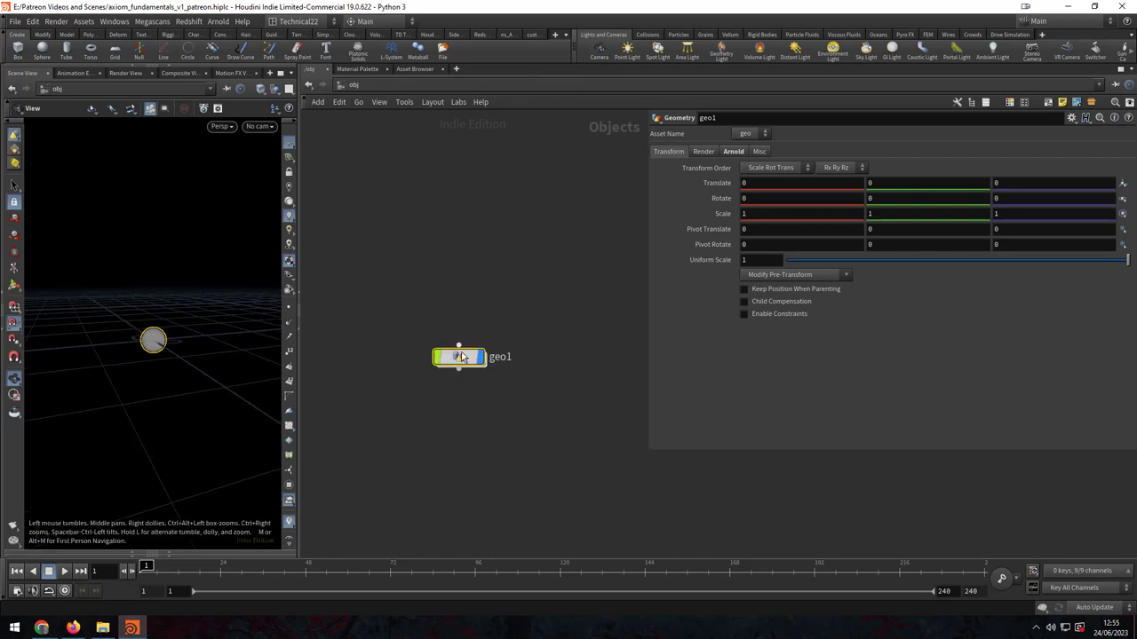
pyautogui.doubleClick(459, 350)
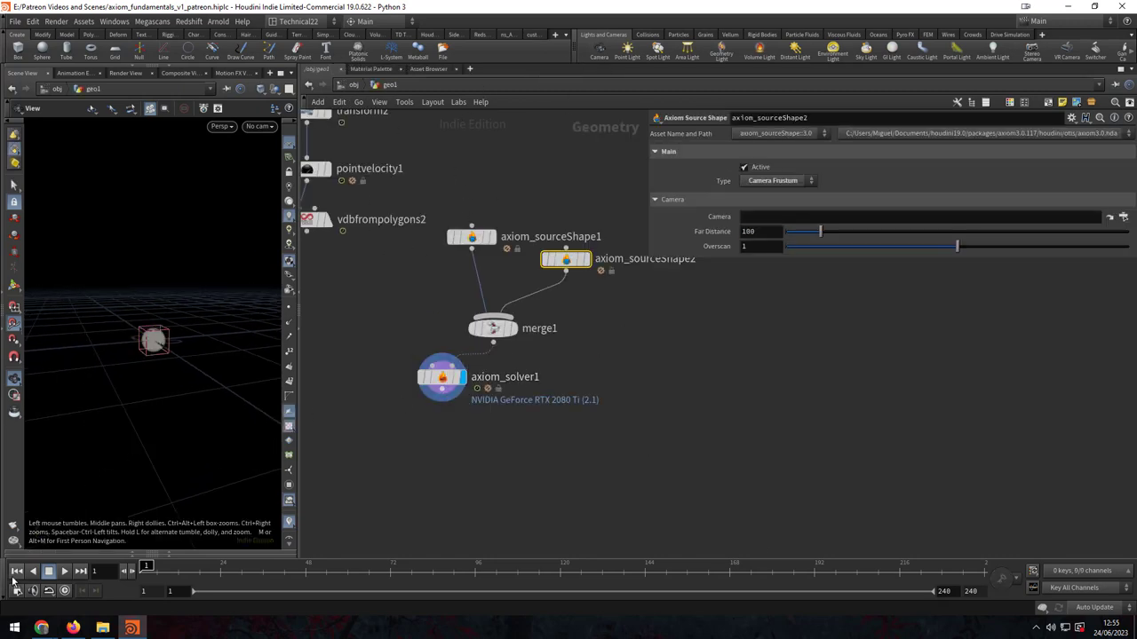
# Step: Bypass axiom_sourceShape2 and play the smoke without it, orbiting closer to the plume
pyautogui.click(544, 259)
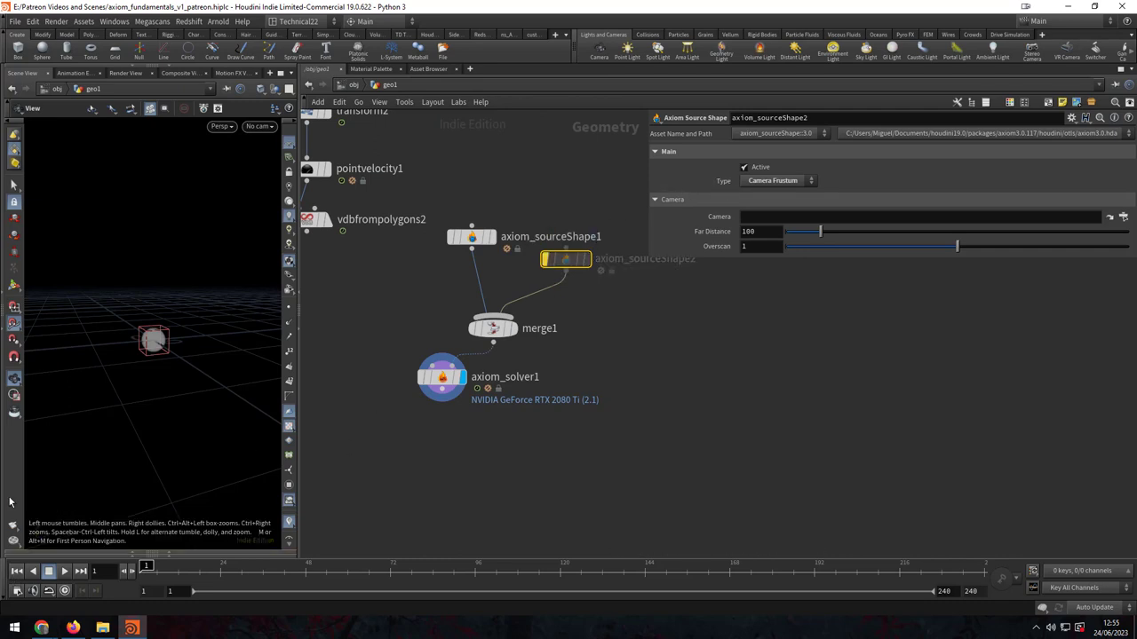
pyautogui.click(61, 572)
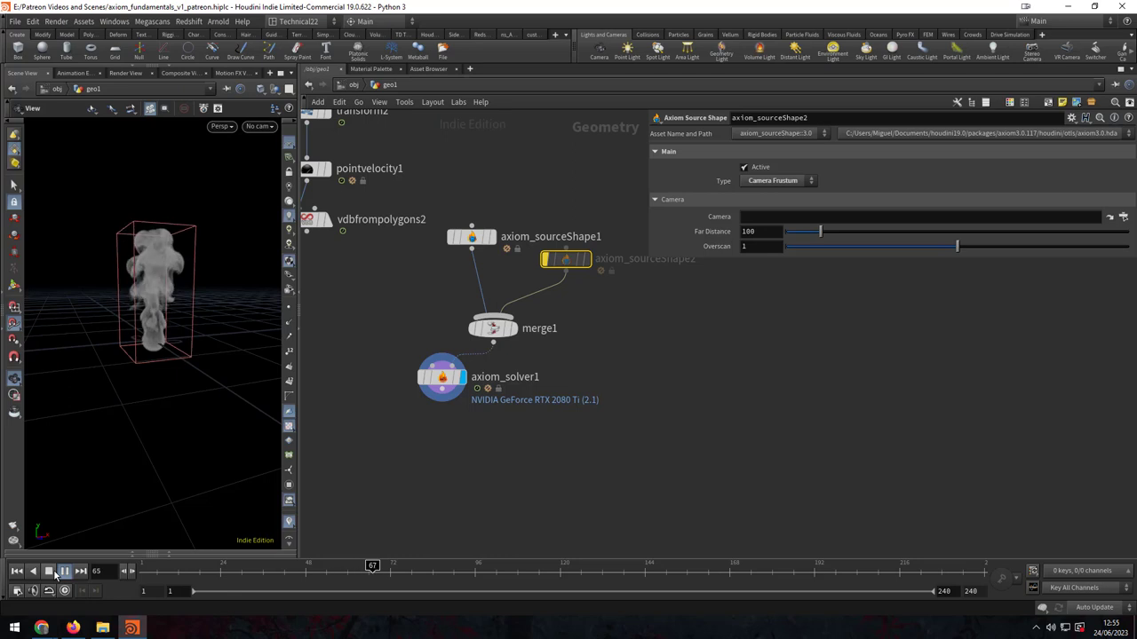
pyautogui.moveTo(109, 371)
pyautogui.mouseDown()
pyautogui.moveTo(231, 271)
pyautogui.moveTo(127, 371)
pyautogui.moveTo(76, 343)
pyautogui.mouseUp()
pyautogui.moveTo(77, 342)
pyautogui.mouseDown(button='right')
pyautogui.moveTo(224, 344)
pyautogui.moveTo(190, 366)
pyautogui.mouseUp(button='right')
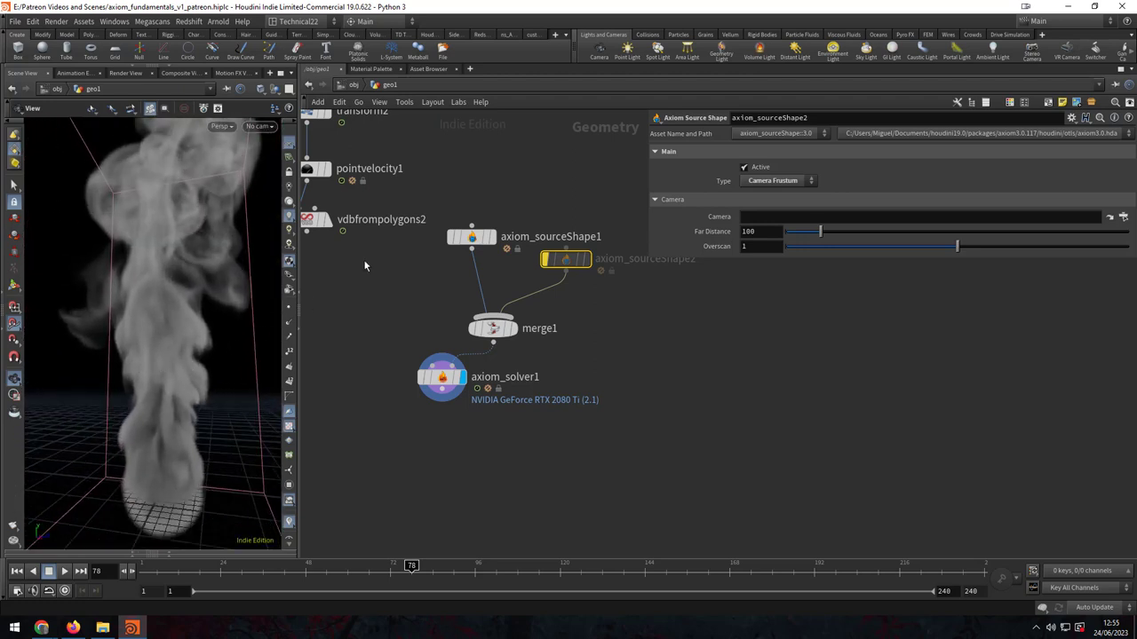
# Step: Add a camera, re-enable axiom_sourceShape2, and set its frustum Camera to /obj/cam1
pyautogui.click(600, 50)
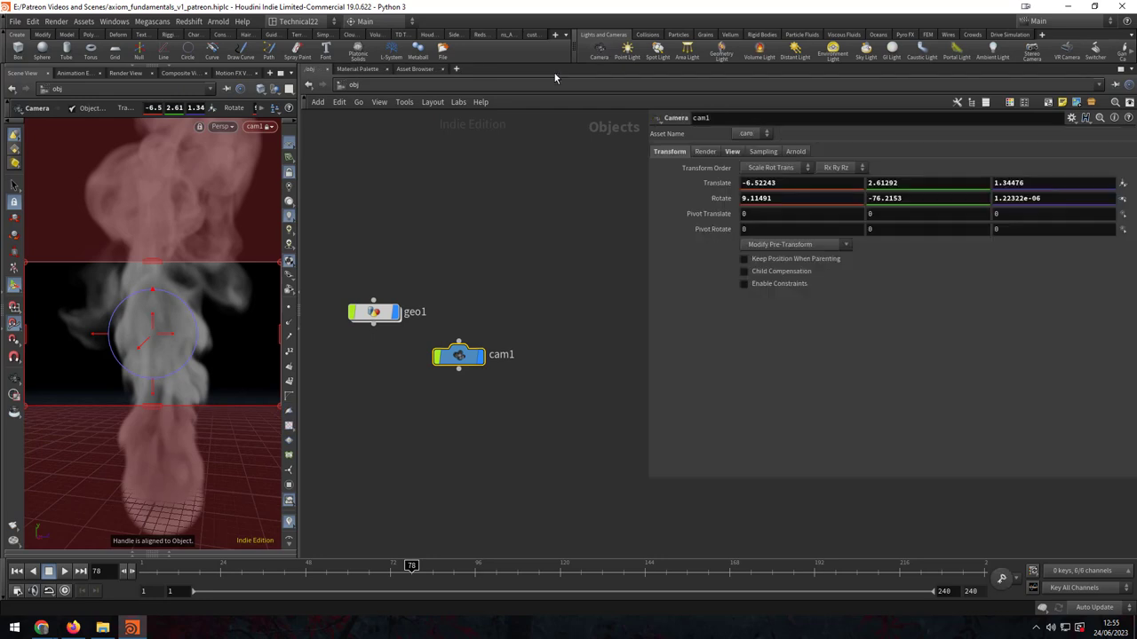
pyautogui.doubleClick(375, 310)
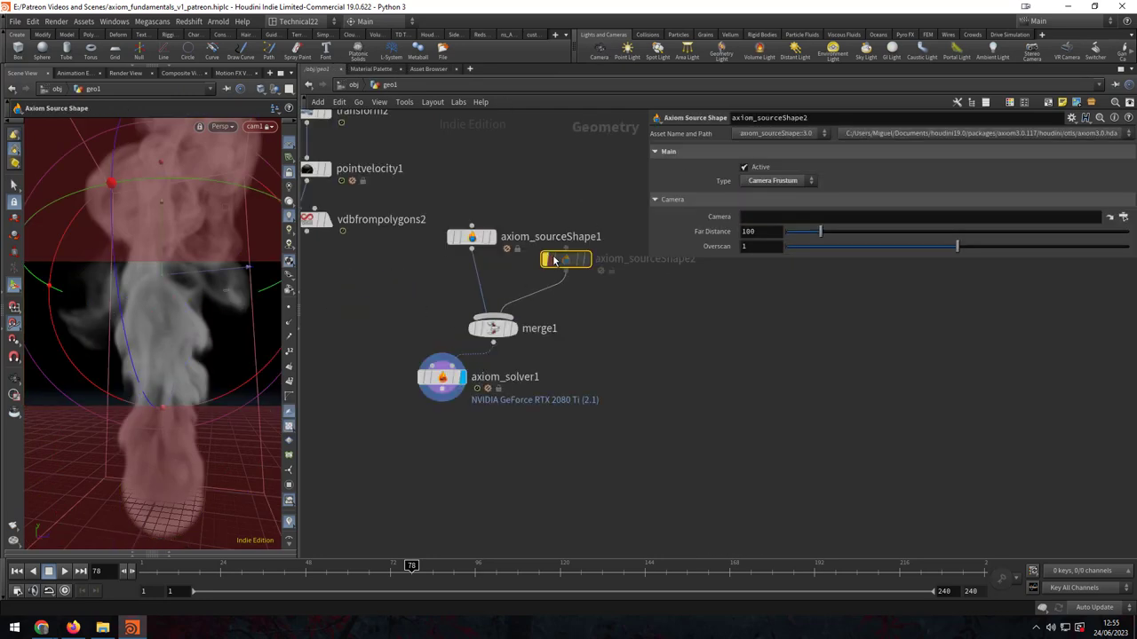
pyautogui.click(544, 257)
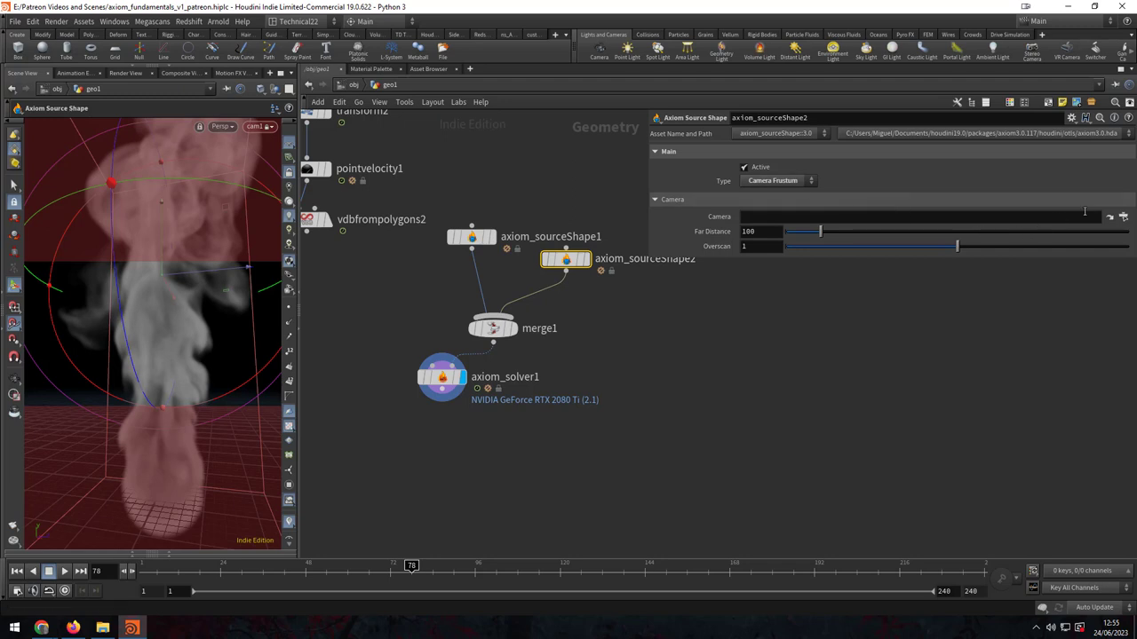
pyautogui.click(1123, 217)
pyautogui.click(1001, 174)
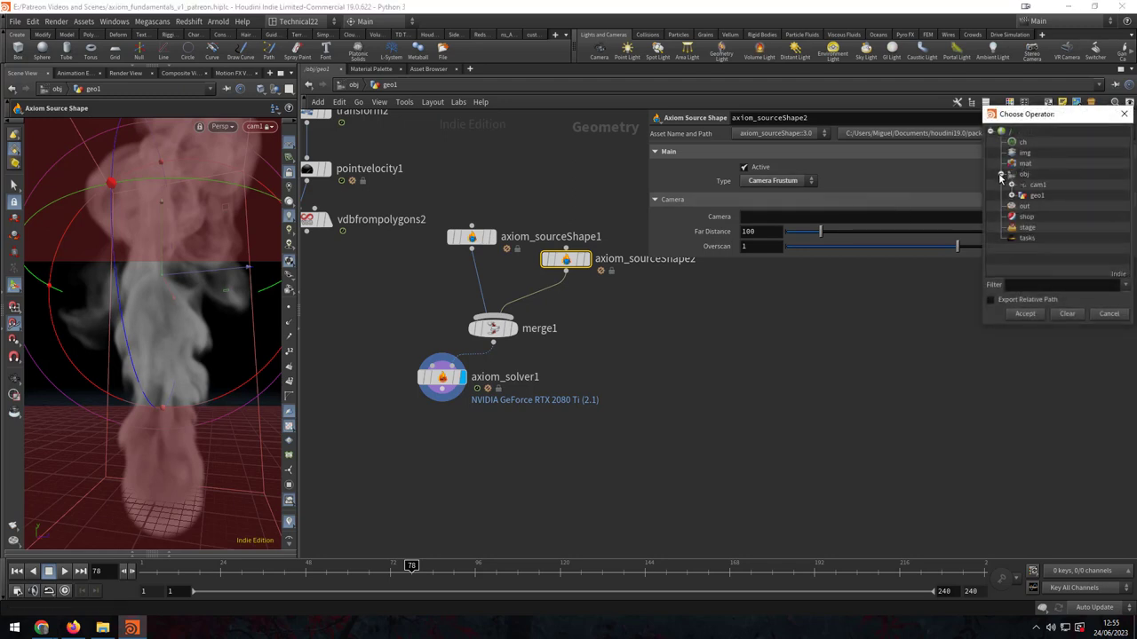
pyautogui.click(1036, 185)
pyautogui.click(1025, 313)
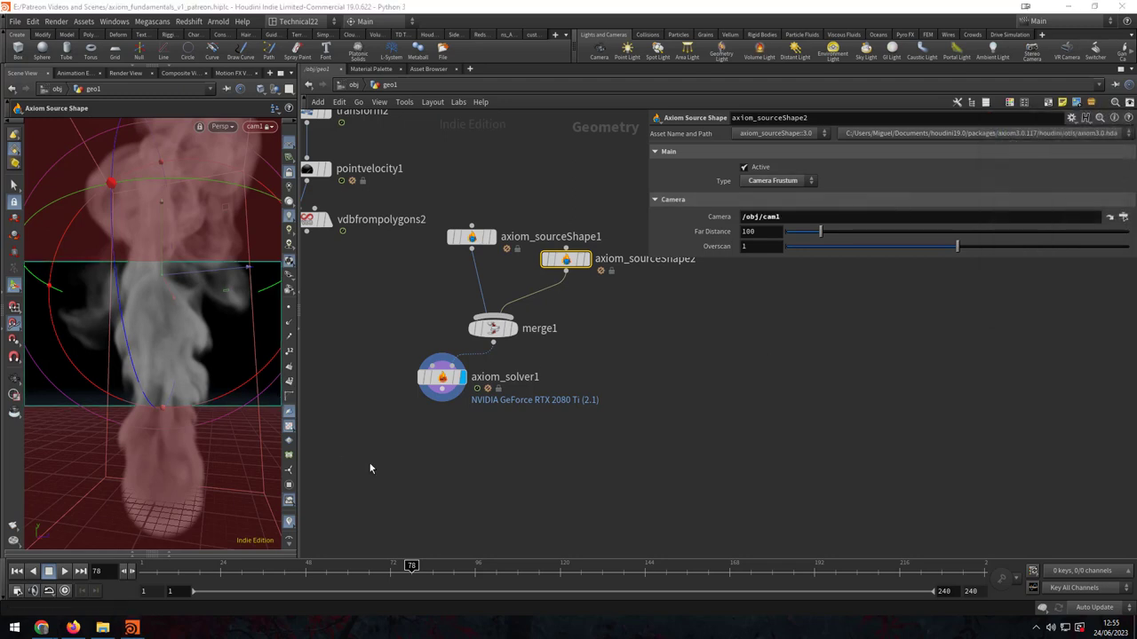
# Step: Rewind to frame 1 and orbit away from cam1 to see the frustum
pyautogui.click(16, 571)
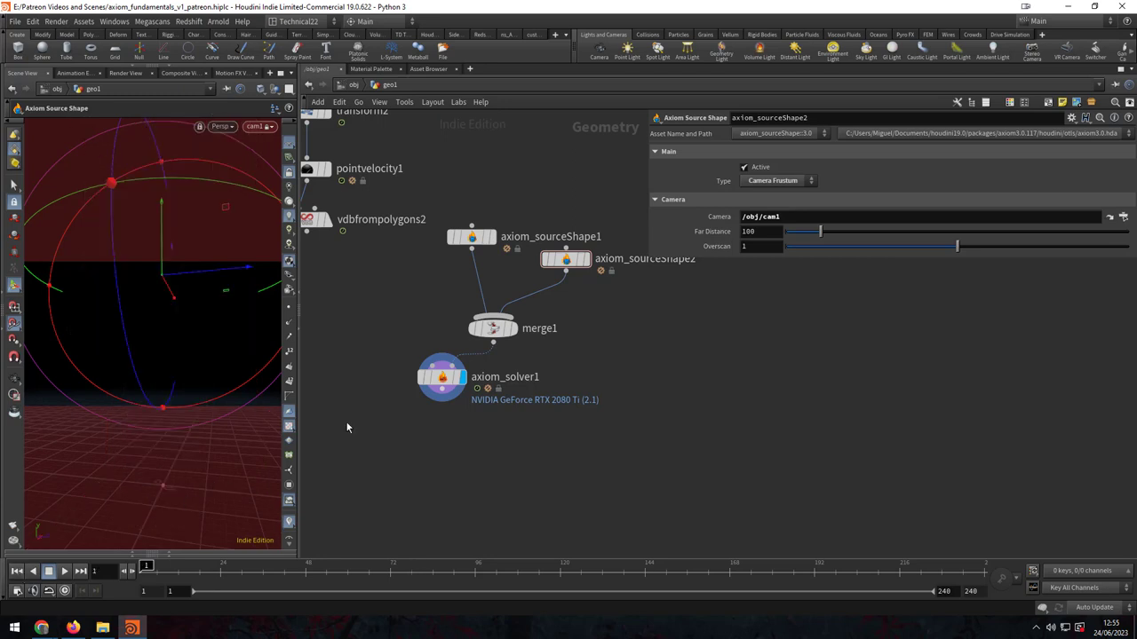
pyautogui.click(258, 126)
pyautogui.click(275, 196)
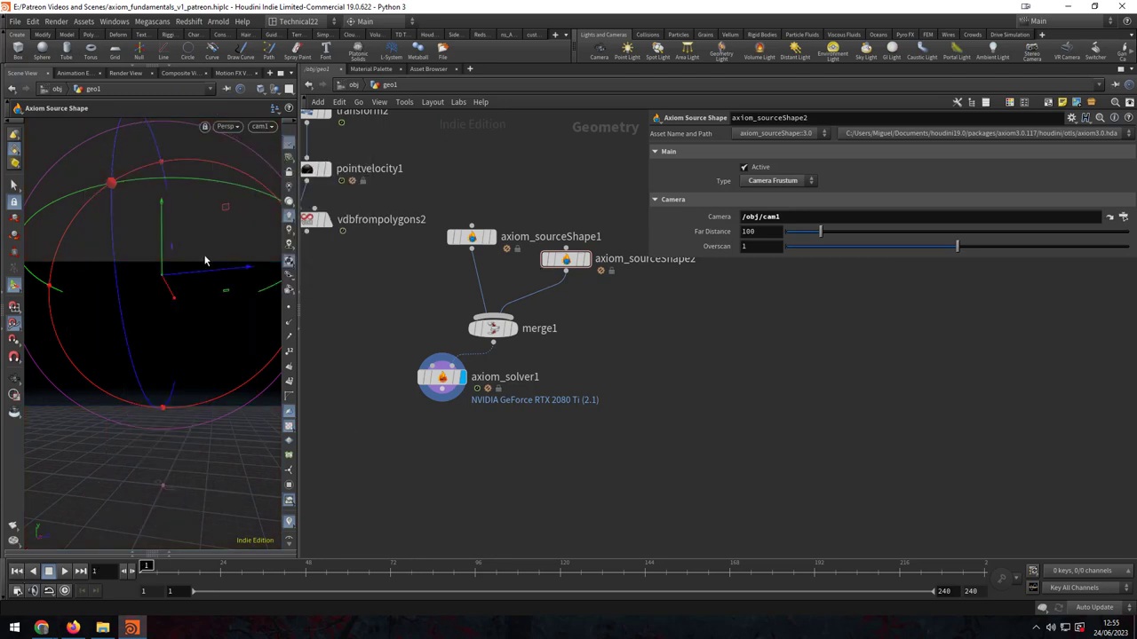
pyautogui.press('Escape')
pyautogui.moveTo(215, 250)
pyautogui.mouseDown()
pyautogui.moveTo(52, 303)
pyautogui.moveTo(132, 300)
pyautogui.mouseUp()
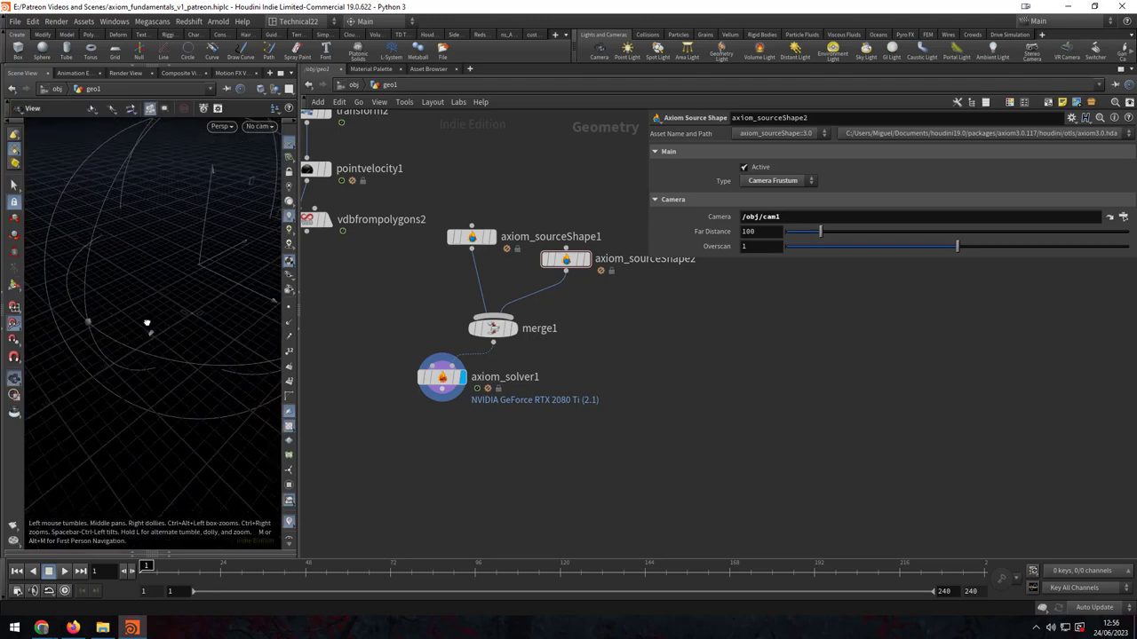
pyautogui.press('Return')
# Step: Play the smoke to frame 112, inspect the frustum, and look through cam1 again
pyautogui.click(62, 573)
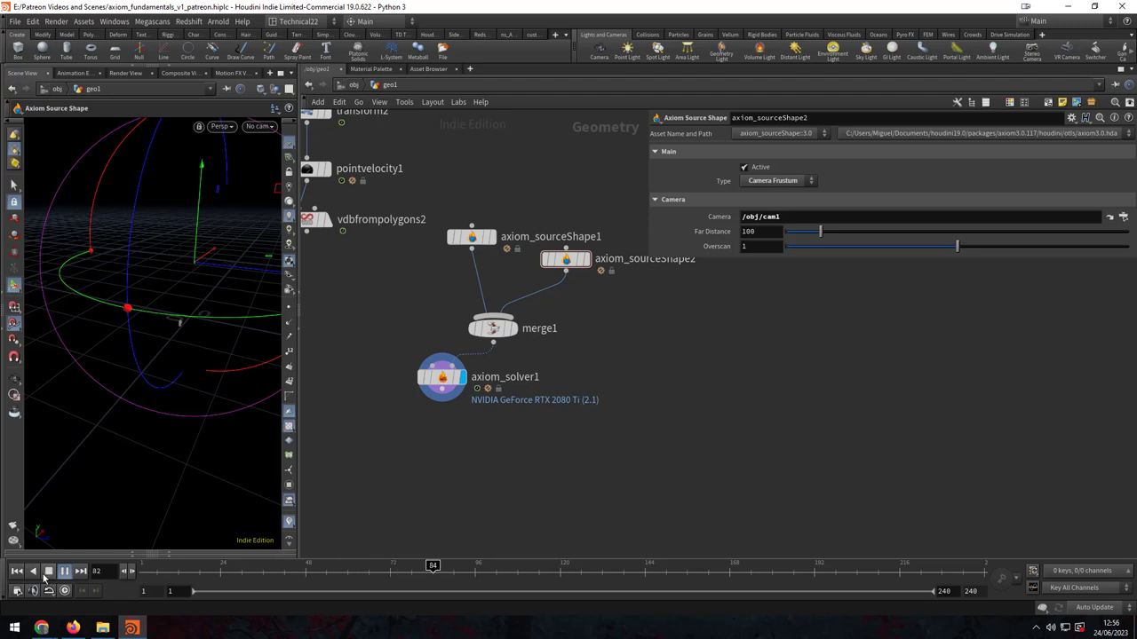
pyautogui.click(49, 572)
pyautogui.press('Escape')
pyautogui.moveTo(214, 299)
pyautogui.mouseDown()
pyautogui.moveTo(152, 388)
pyautogui.moveTo(190, 343)
pyautogui.moveTo(181, 337)
pyautogui.mouseUp()
pyautogui.press('Return')
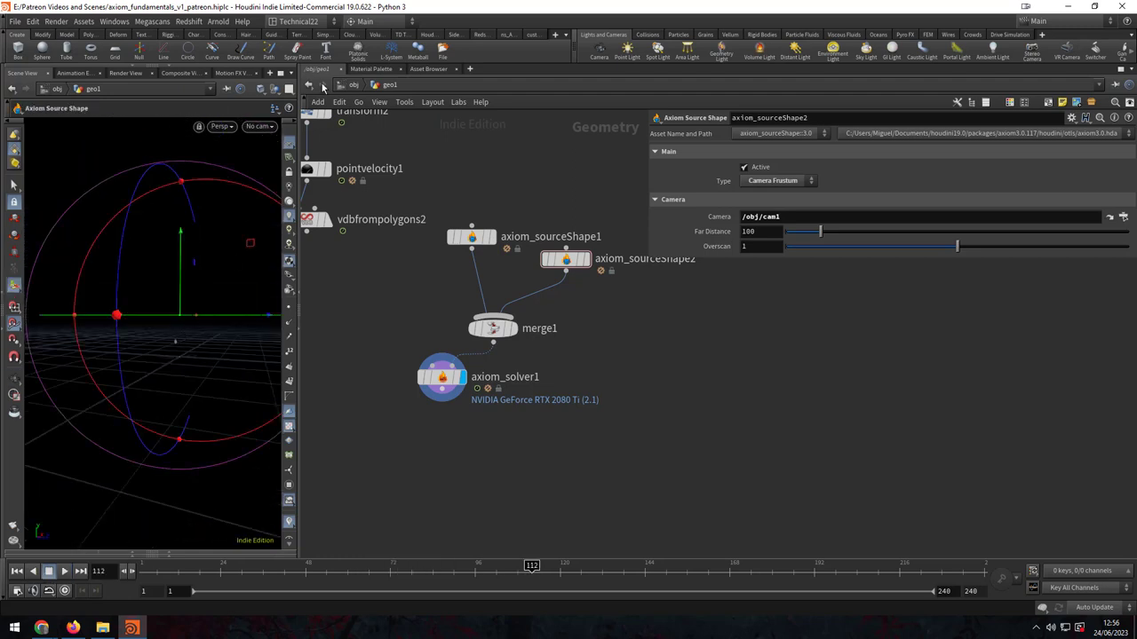
pyautogui.moveTo(266, 266); pyautogui.dragTo(213, 271)
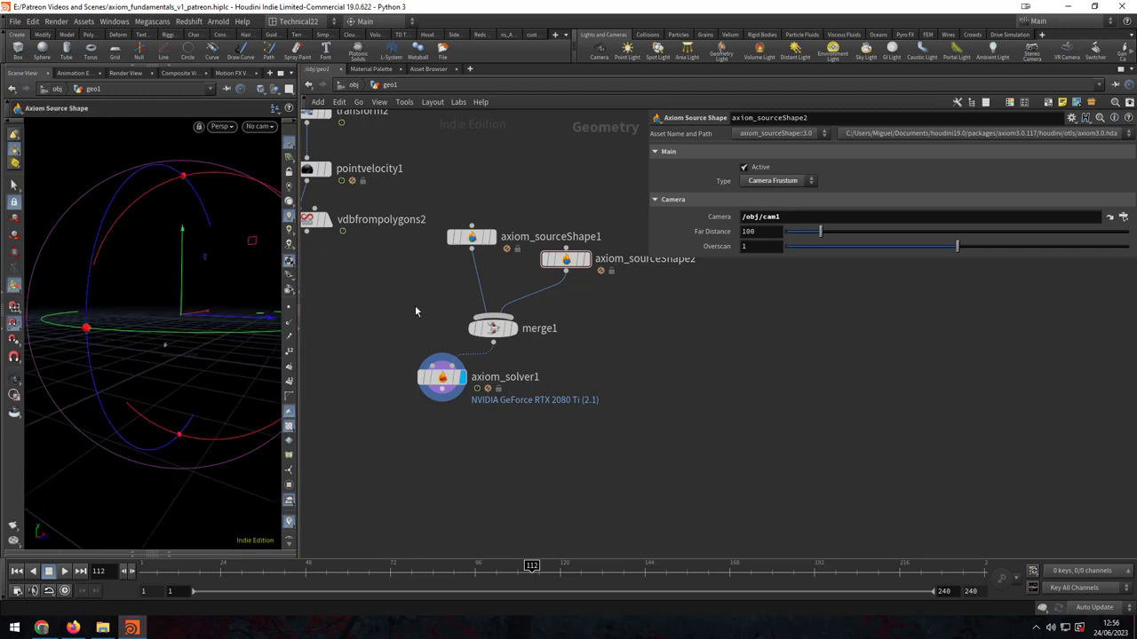
pyautogui.click(260, 127)
pyautogui.click(279, 184)
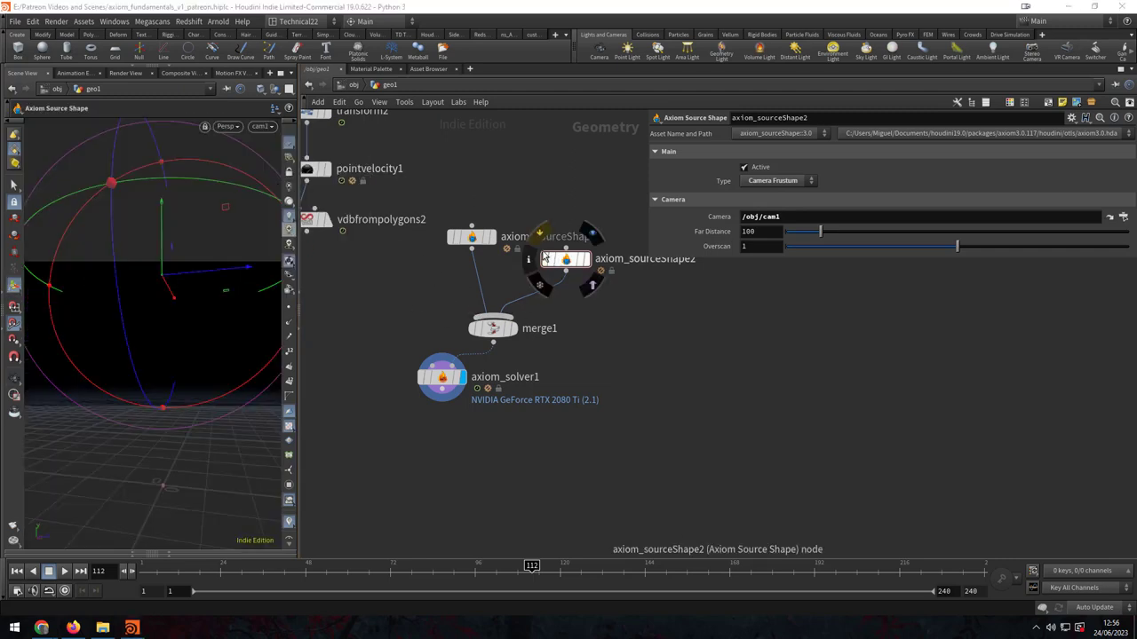
# Step: Replay the smoke from frame 1 to frame 61 and orbit around the volume
pyautogui.click(16, 571)
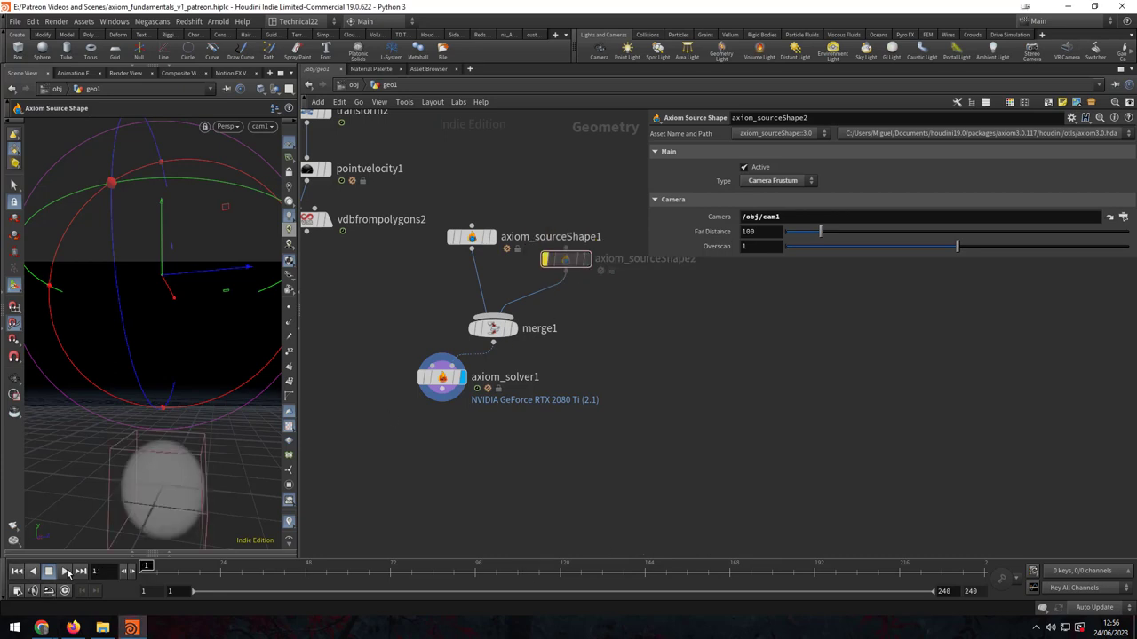
pyautogui.click(64, 571)
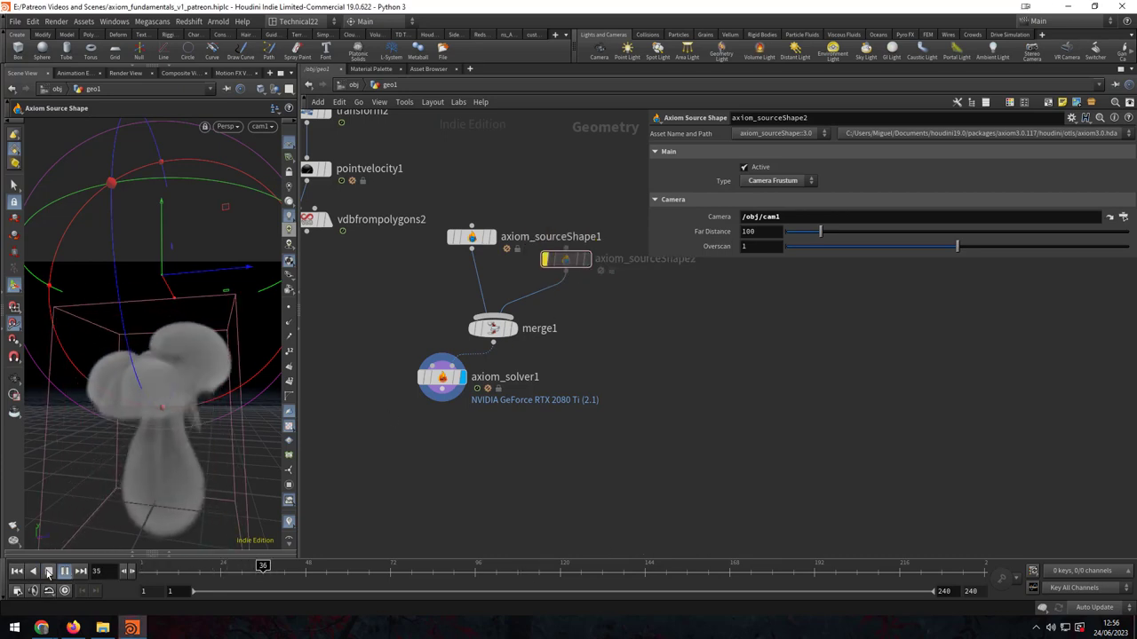
pyautogui.click(49, 572)
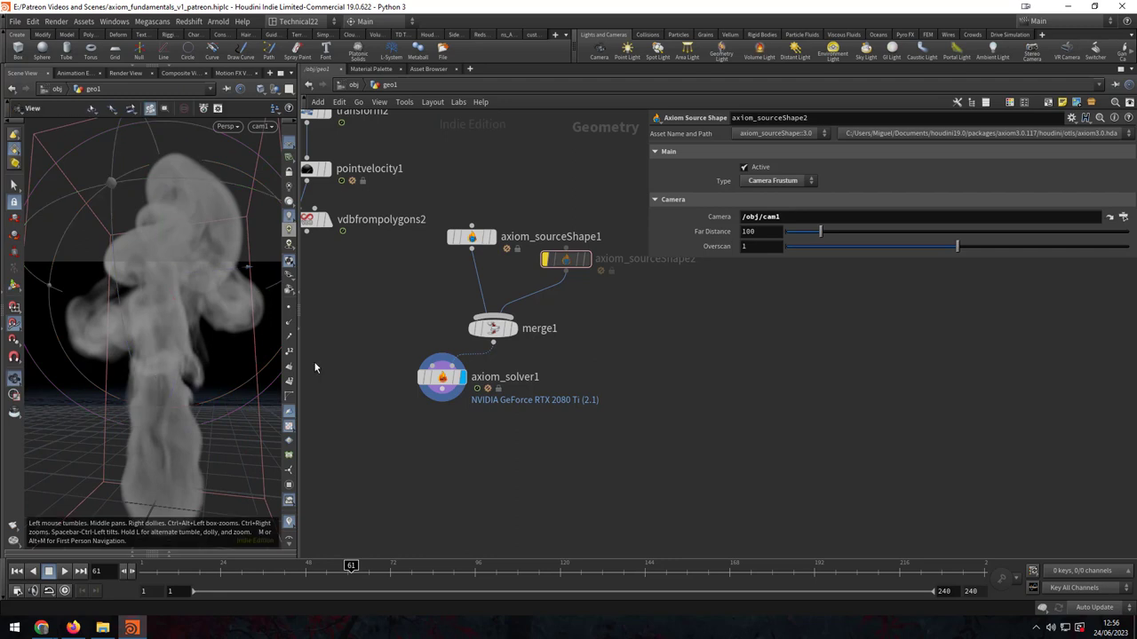
pyautogui.press('space')
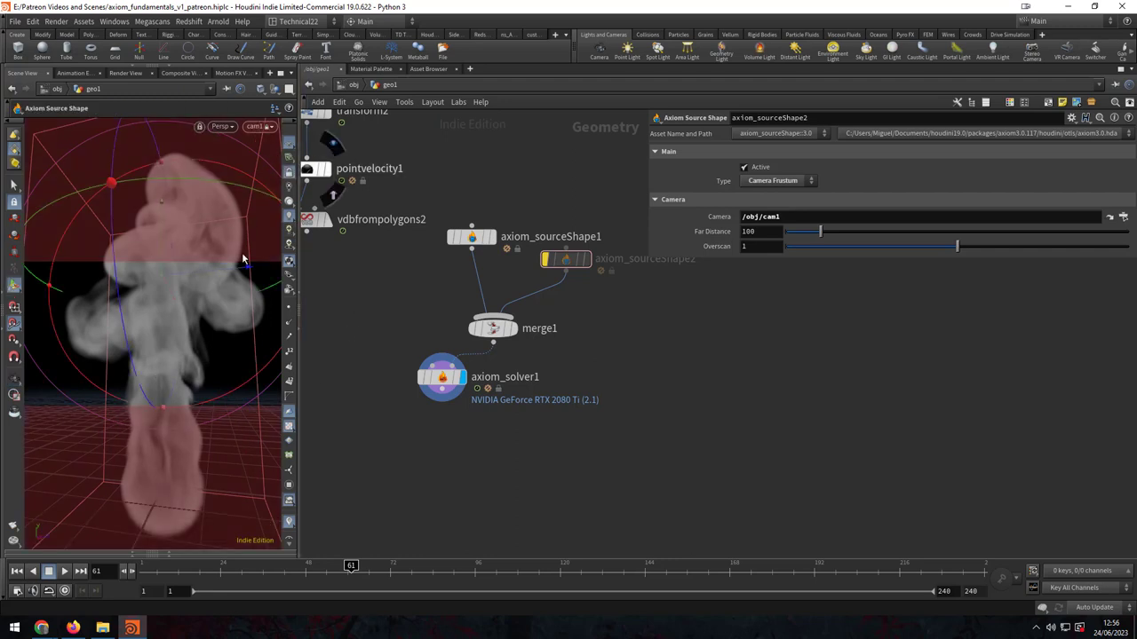
pyautogui.rightClick(245, 250)
pyautogui.click(176, 345)
pyautogui.moveTo(176, 346); pyautogui.dragTo(168, 469)
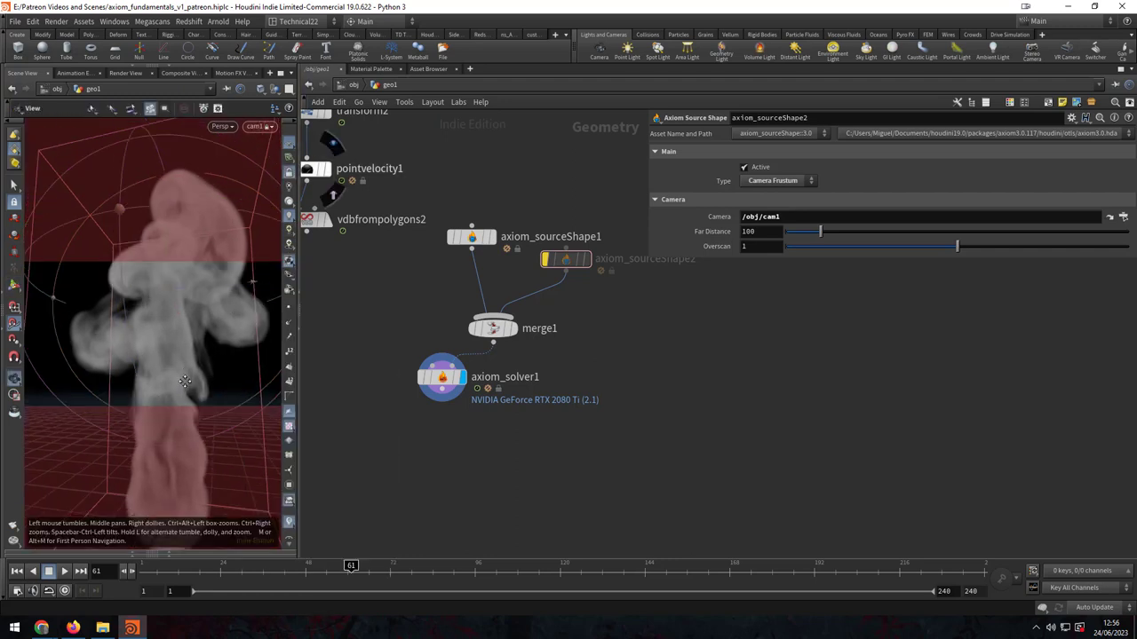
pyautogui.press('Return')
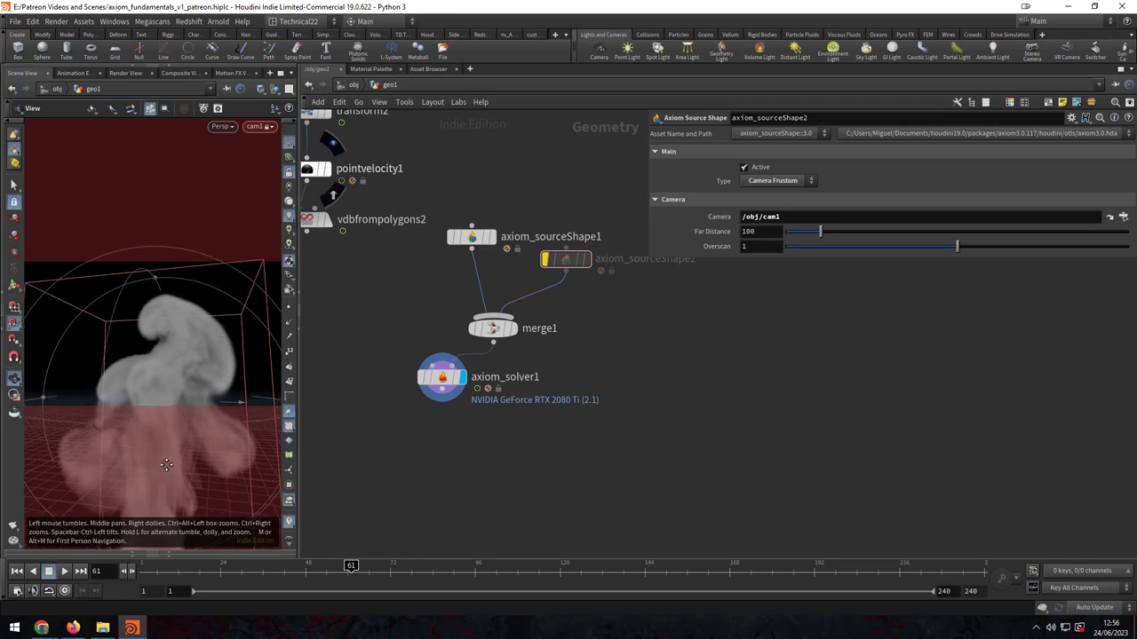
# Step: Unbypass the camera-frustum axiom_sourceShape2 and show axiom_solver1's Sourcing settings at frame 1
pyautogui.click(538, 229)
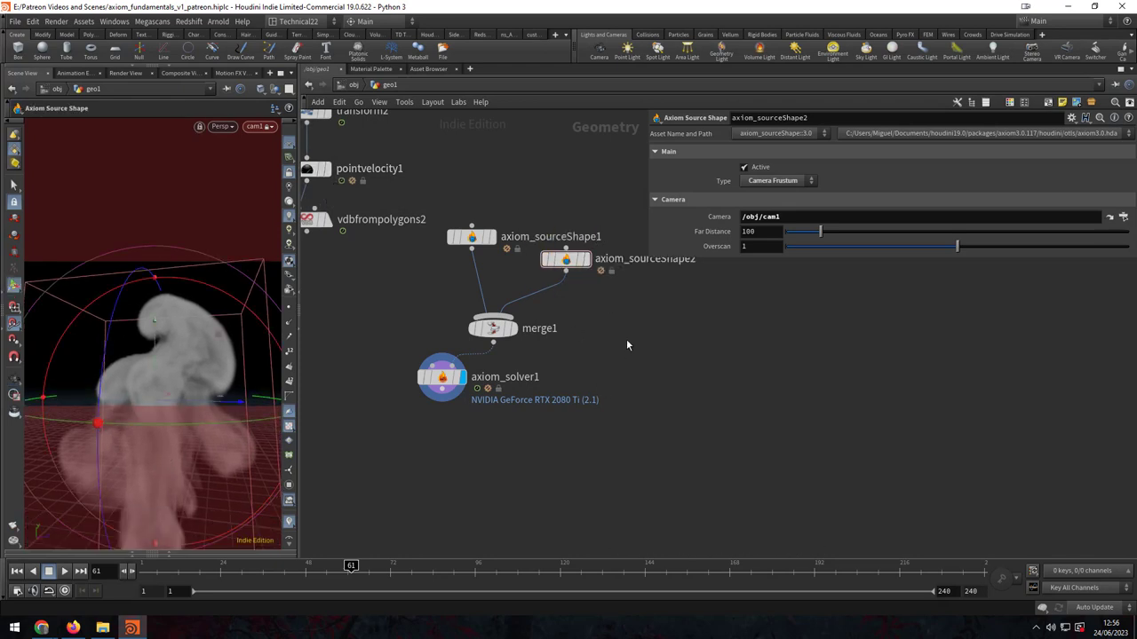
pyautogui.click(573, 258)
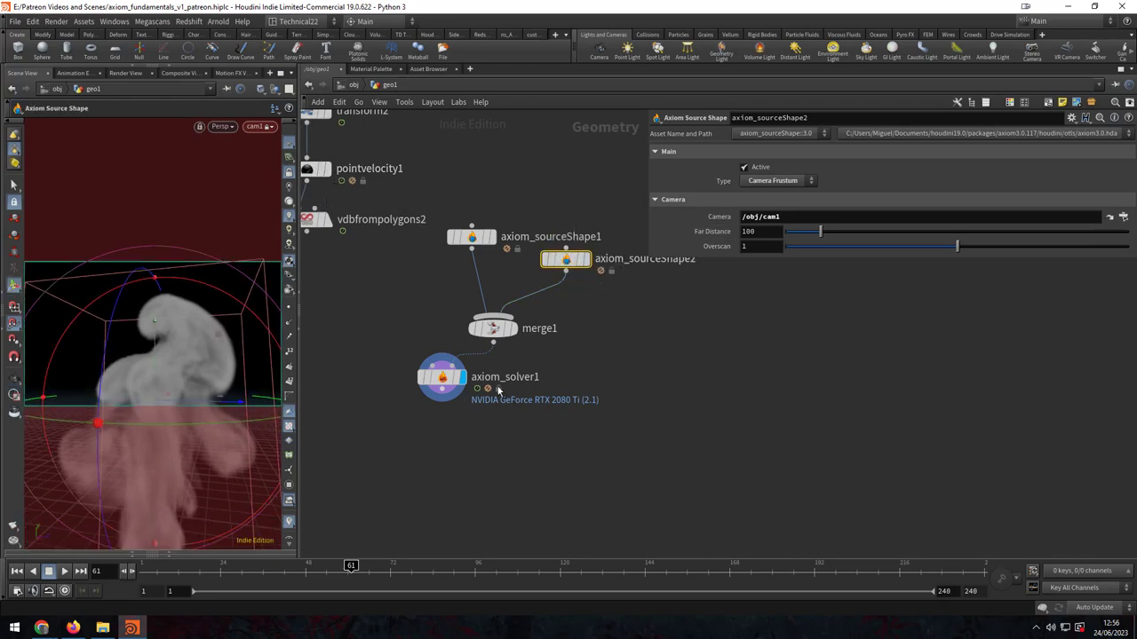
pyautogui.click(443, 377)
pyautogui.click(17, 571)
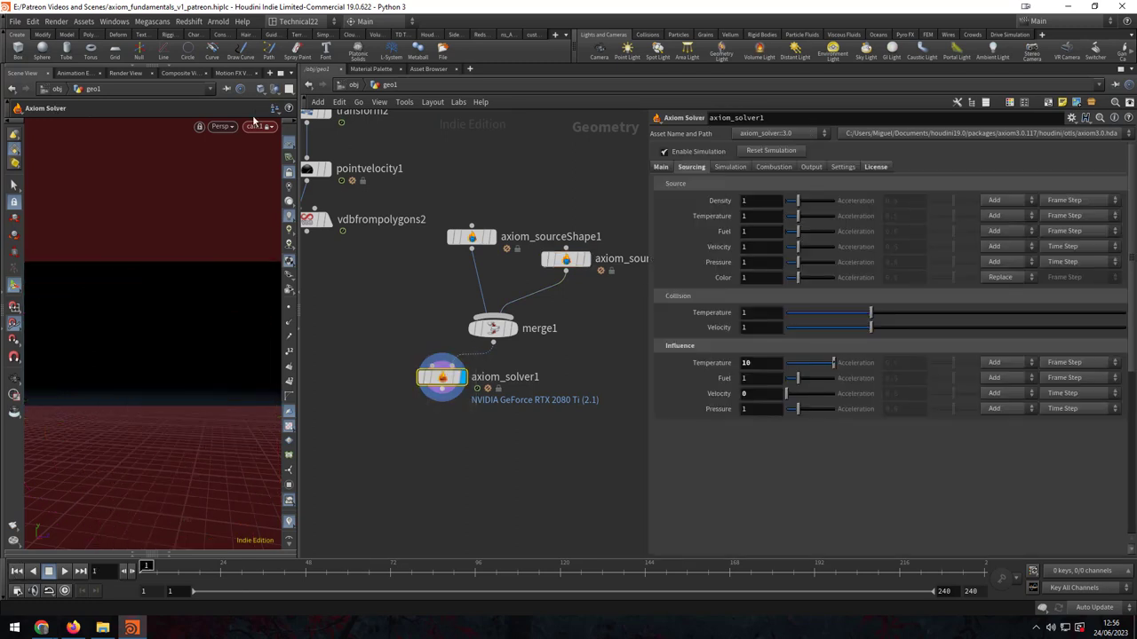
# Step: Play the smoke to frame 64 and orbit the view around the ground grid
pyautogui.click(64, 573)
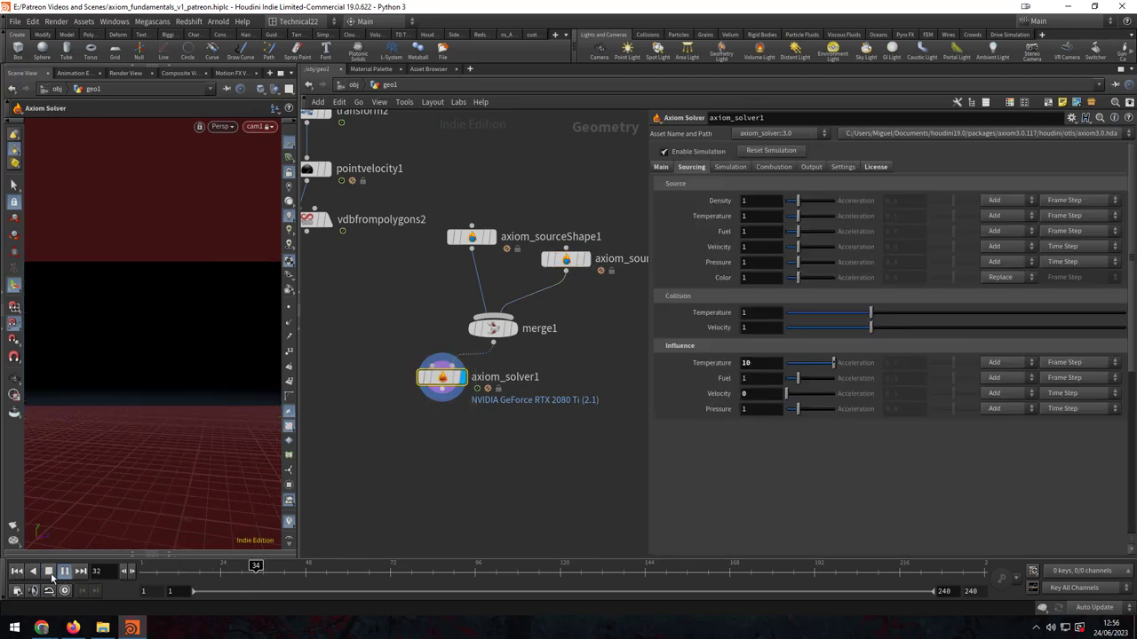
pyautogui.click(51, 573)
pyautogui.moveTo(480, 465); pyautogui.dragTo(473, 430, button='middle')
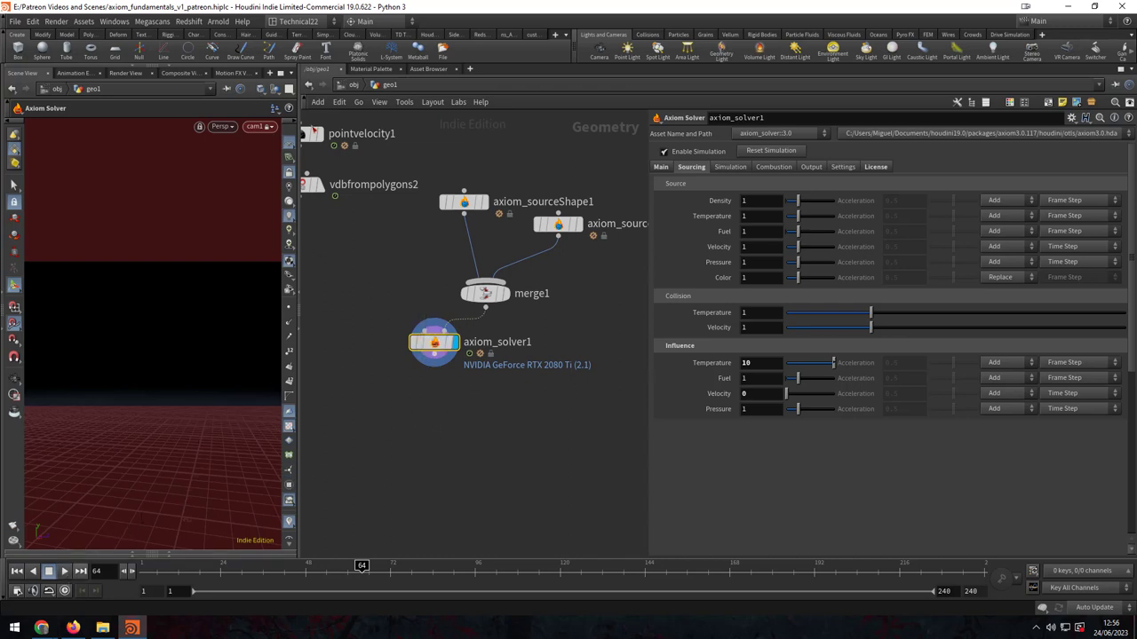
pyautogui.press('Escape')
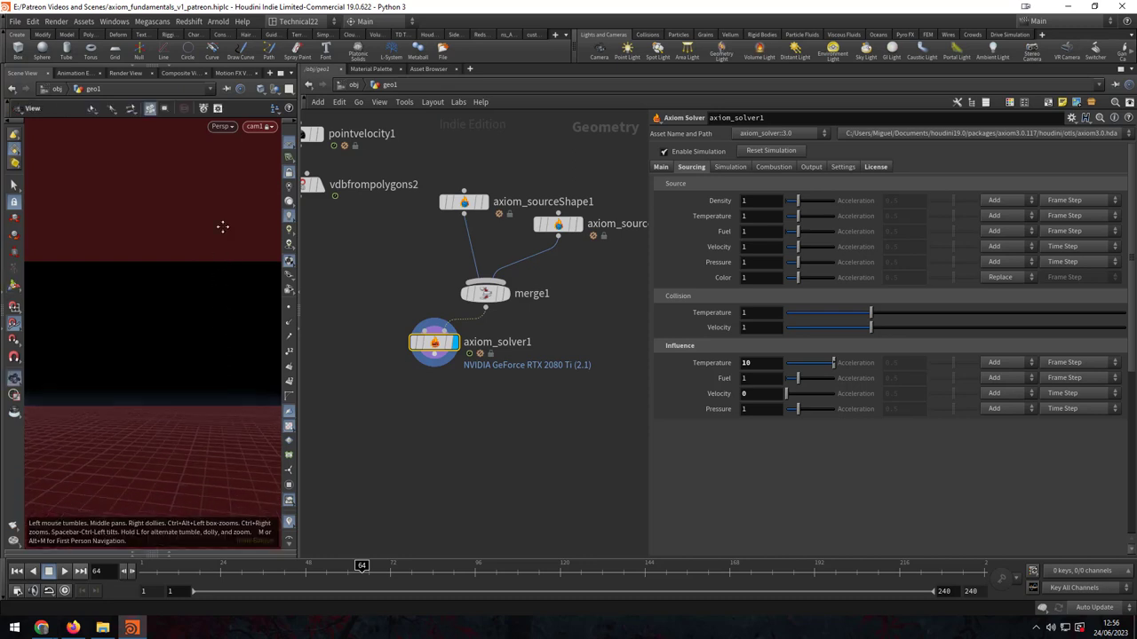
pyautogui.moveTo(222, 227)
pyautogui.mouseDown()
pyautogui.moveTo(186, 297)
pyautogui.moveTo(167, 213)
pyautogui.mouseUp()
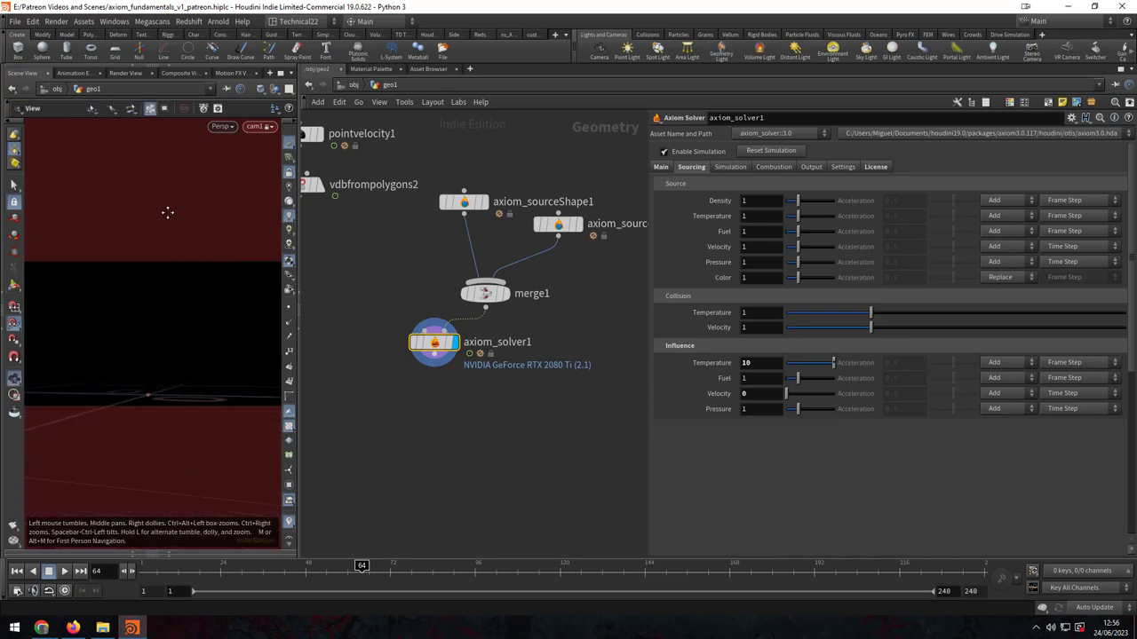
pyautogui.press('Return')
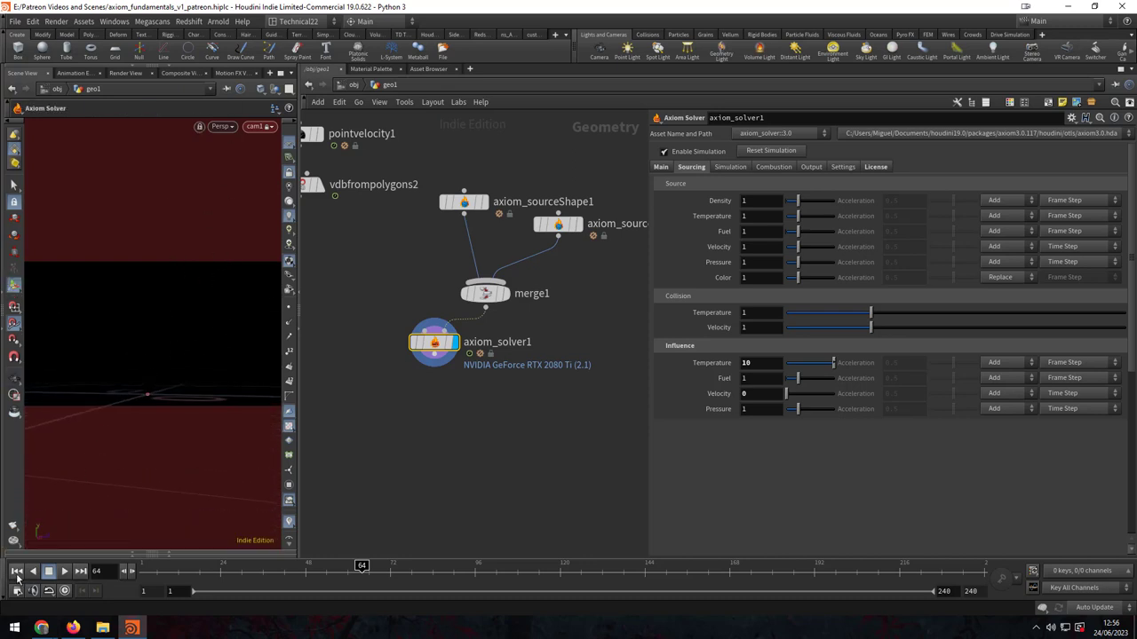
# Step: Replay from frame 1 to frame 47, then reselect axiom_sourceShape2 and its Type list
pyautogui.click(16, 573)
pyautogui.click(65, 571)
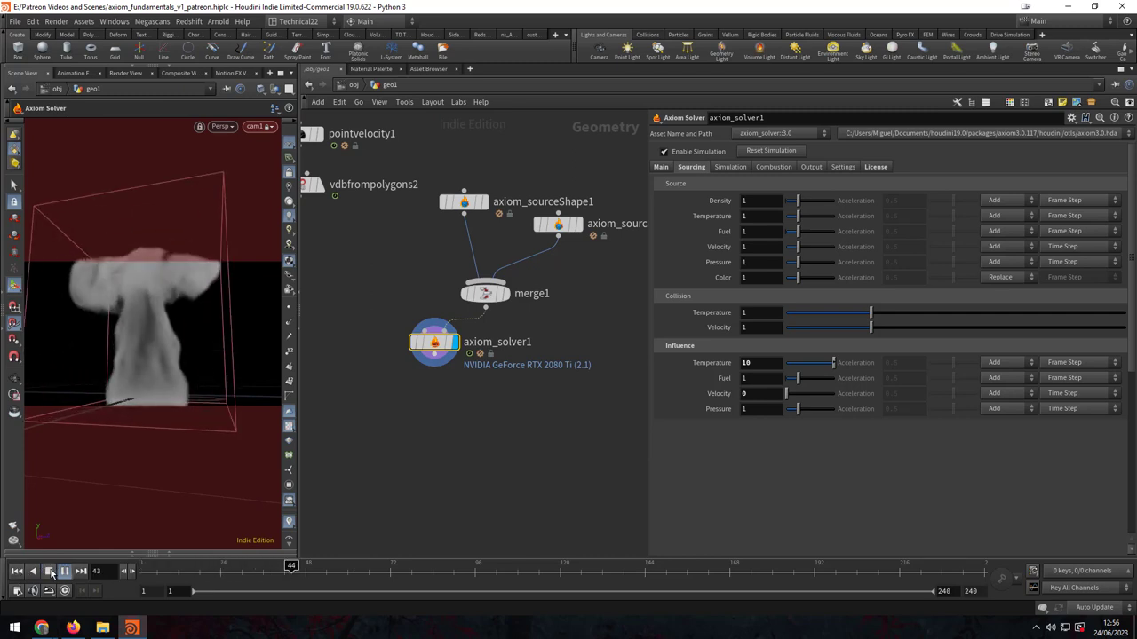
pyautogui.click(50, 573)
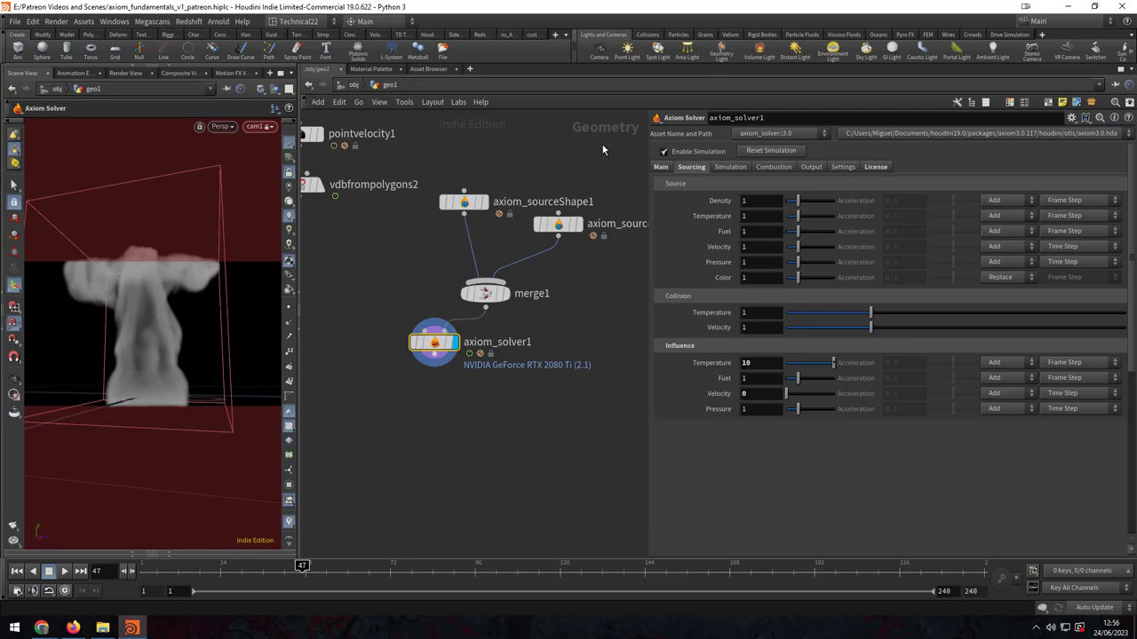
pyautogui.click(560, 225)
pyautogui.click(772, 180)
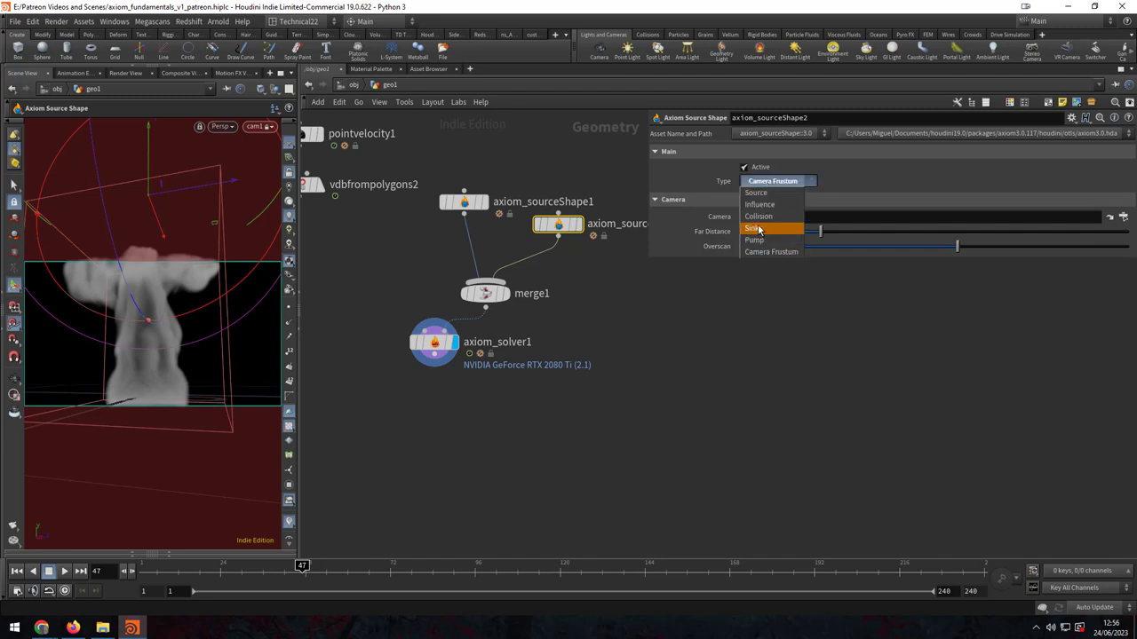
# Step: Leave axiom_sourceShape2's Type on Camera Frustum and replay the smoke from frame 1 to 102
pyautogui.click(754, 182)
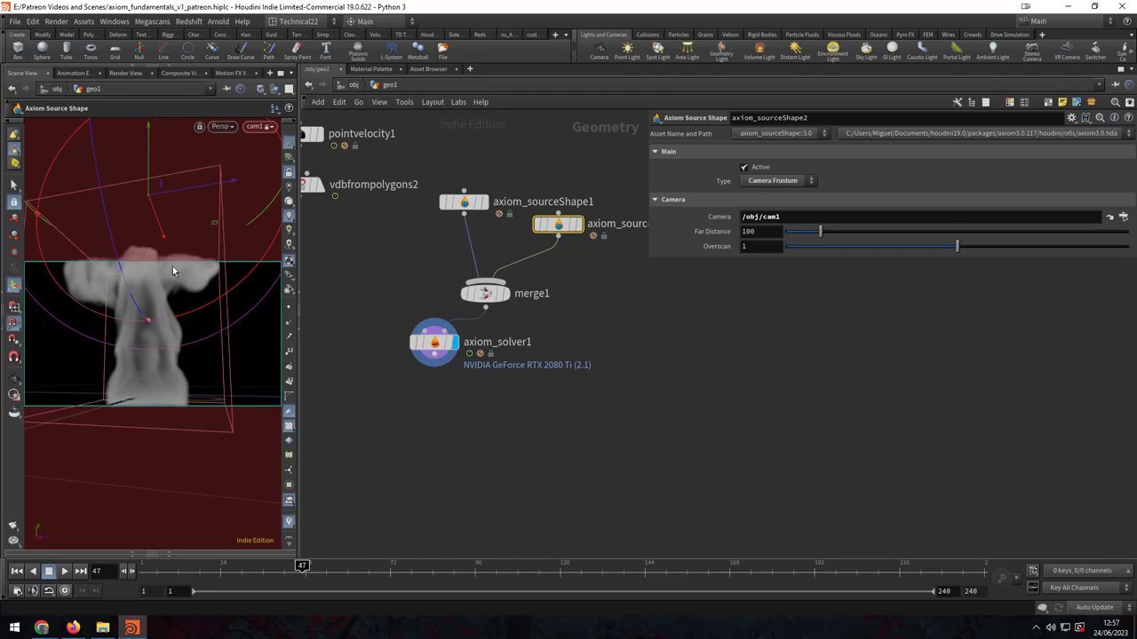
pyautogui.click(18, 570)
pyautogui.click(64, 571)
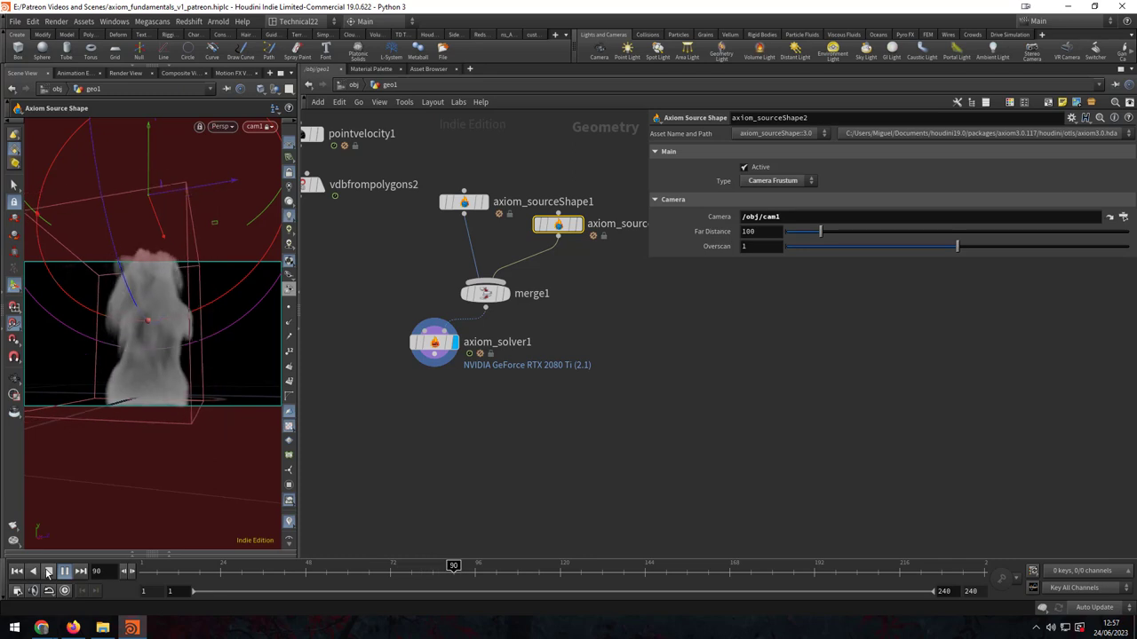
pyautogui.click(49, 571)
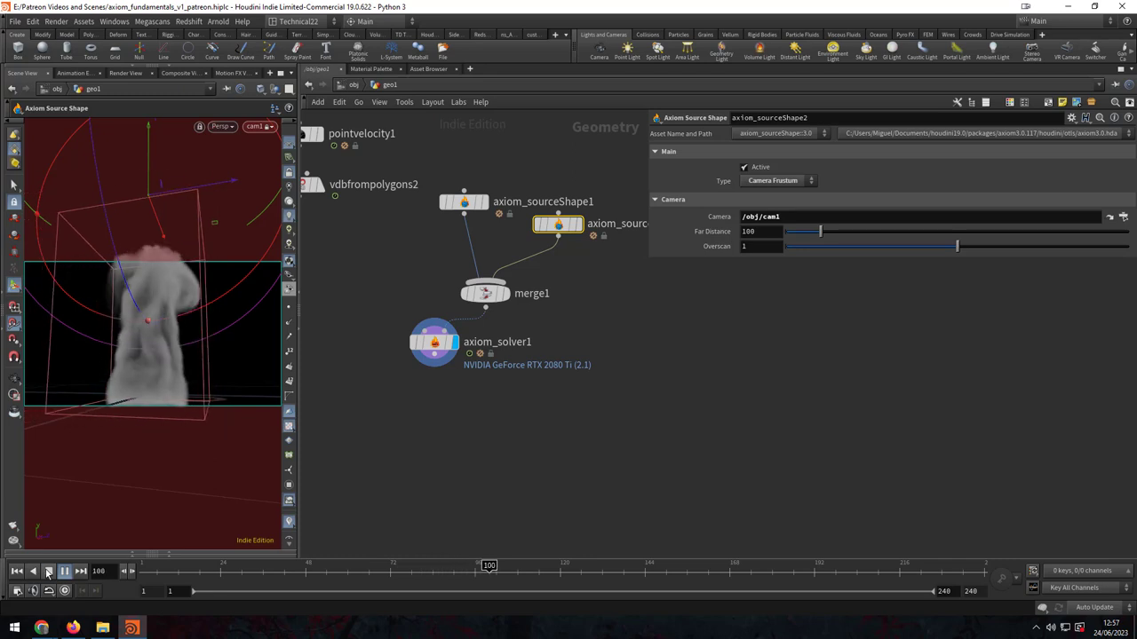
pyautogui.click(795, 181)
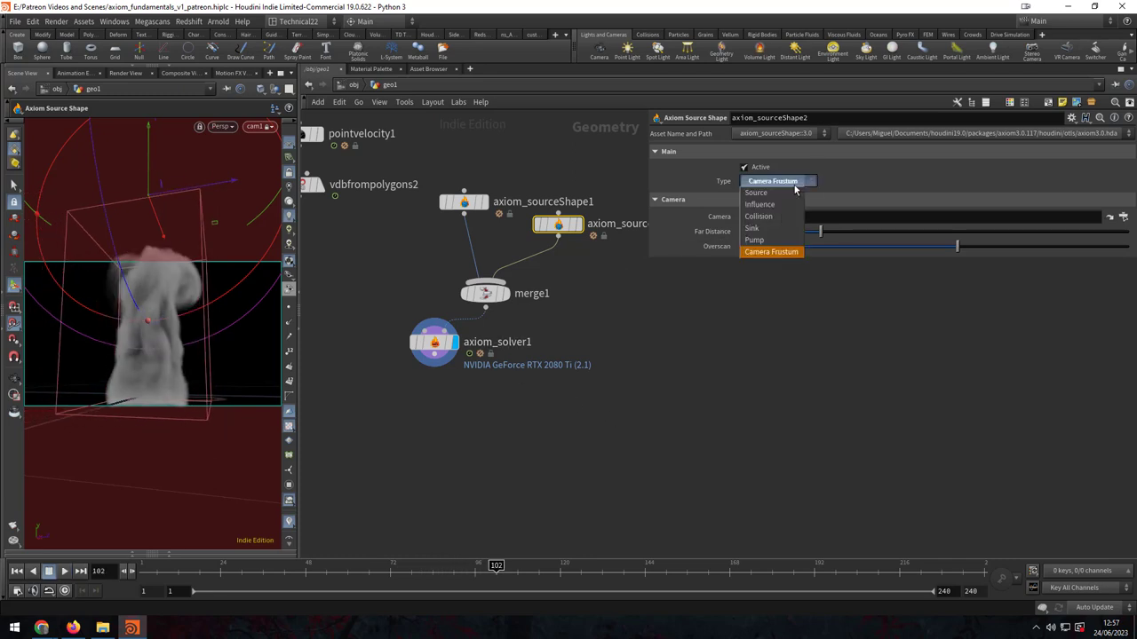
pyautogui.click(620, 407)
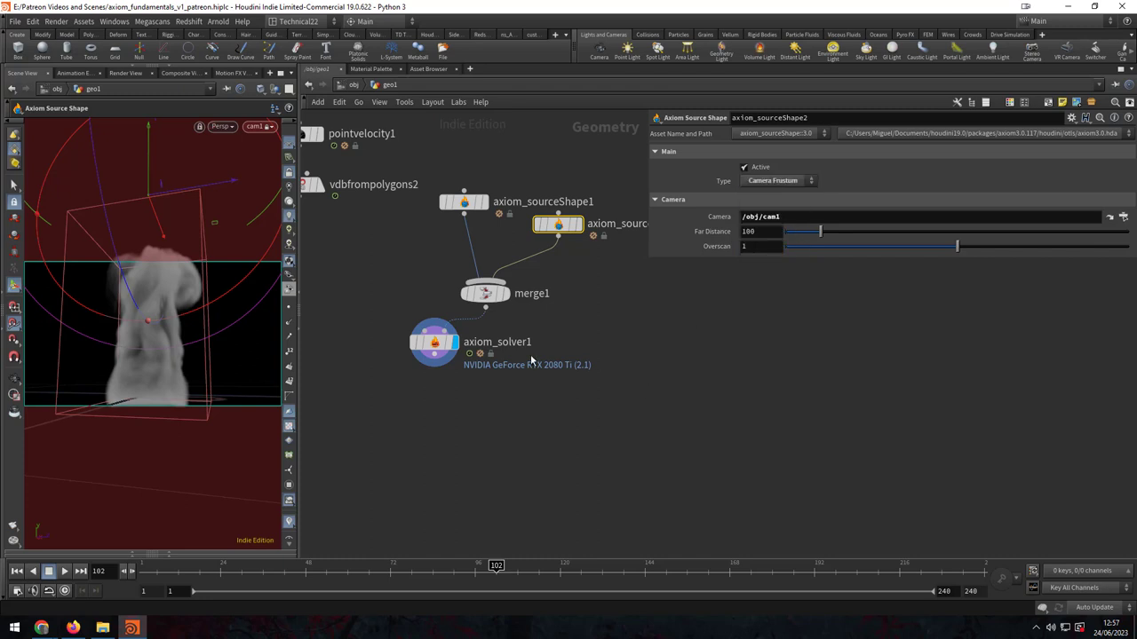
pyautogui.moveTo(435, 342); pyautogui.dragTo(430, 387)
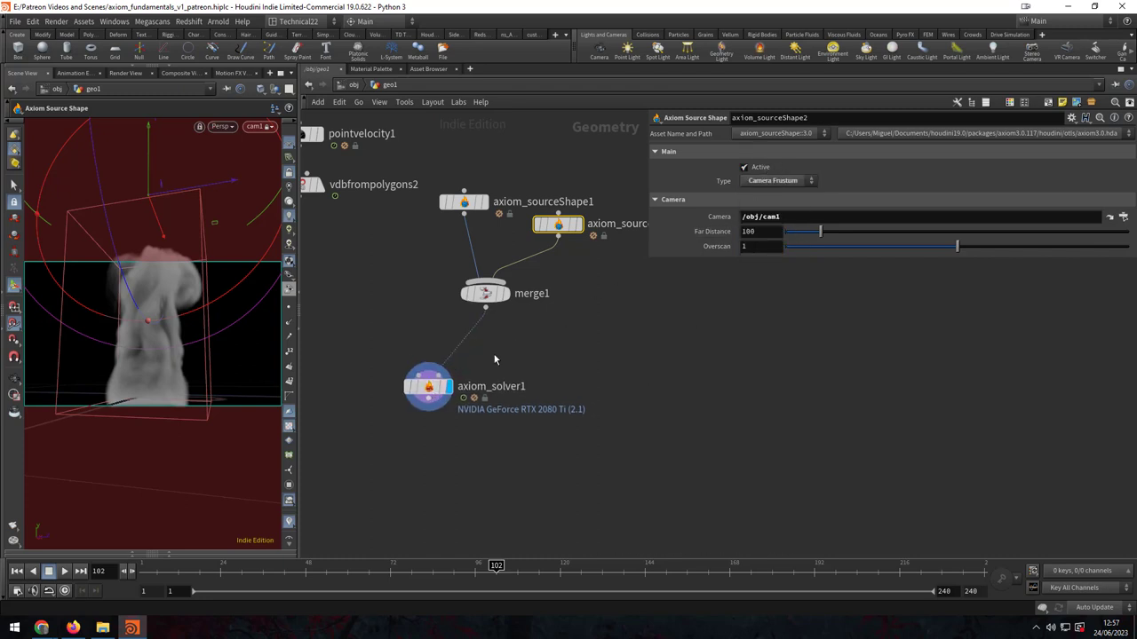
# Step: Disconnect both source shapes from merge1 and replay the simulation
pyautogui.moveTo(574, 276); pyautogui.dragTo(453, 266)
pyautogui.press('Escape')
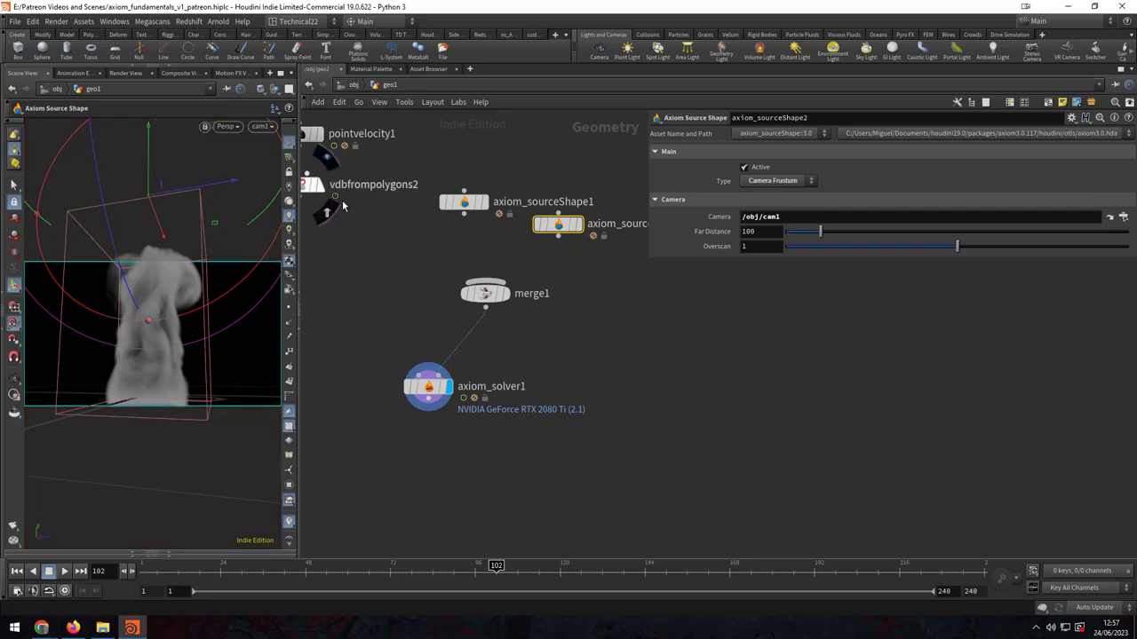
pyautogui.moveTo(232, 269); pyautogui.dragTo(138, 281)
pyautogui.moveTo(138, 280)
pyautogui.mouseDown(button='right')
pyautogui.moveTo(214, 279)
pyautogui.moveTo(152, 470)
pyautogui.moveTo(88, 424)
pyautogui.mouseUp(button='right')
pyautogui.press('Return')
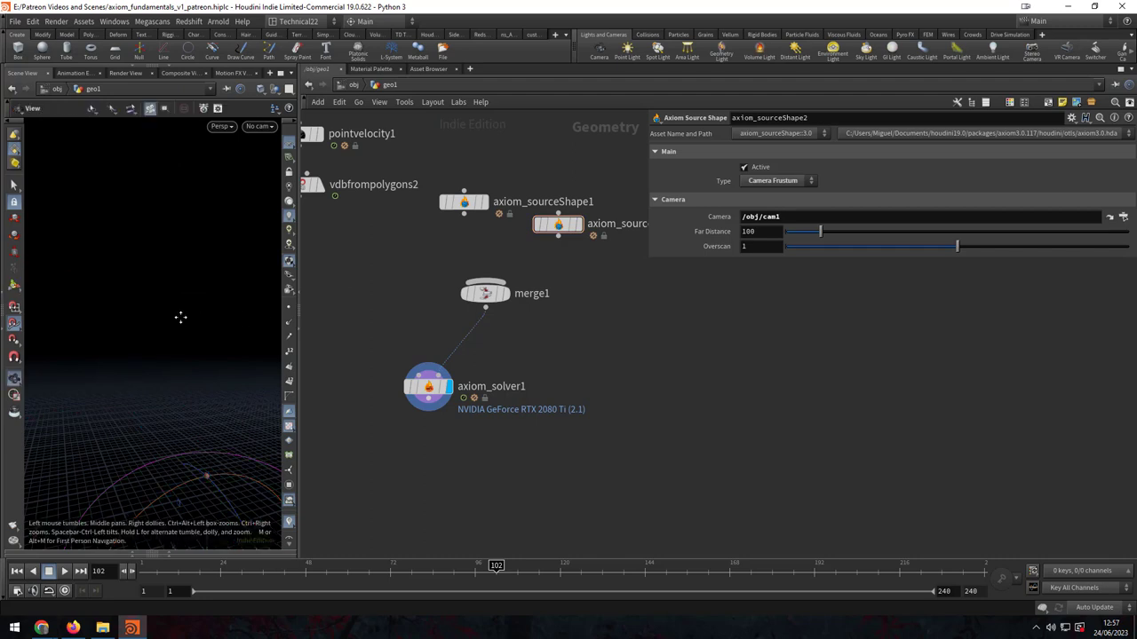
pyautogui.scroll(-5, 180, 317)
pyautogui.click(16, 571)
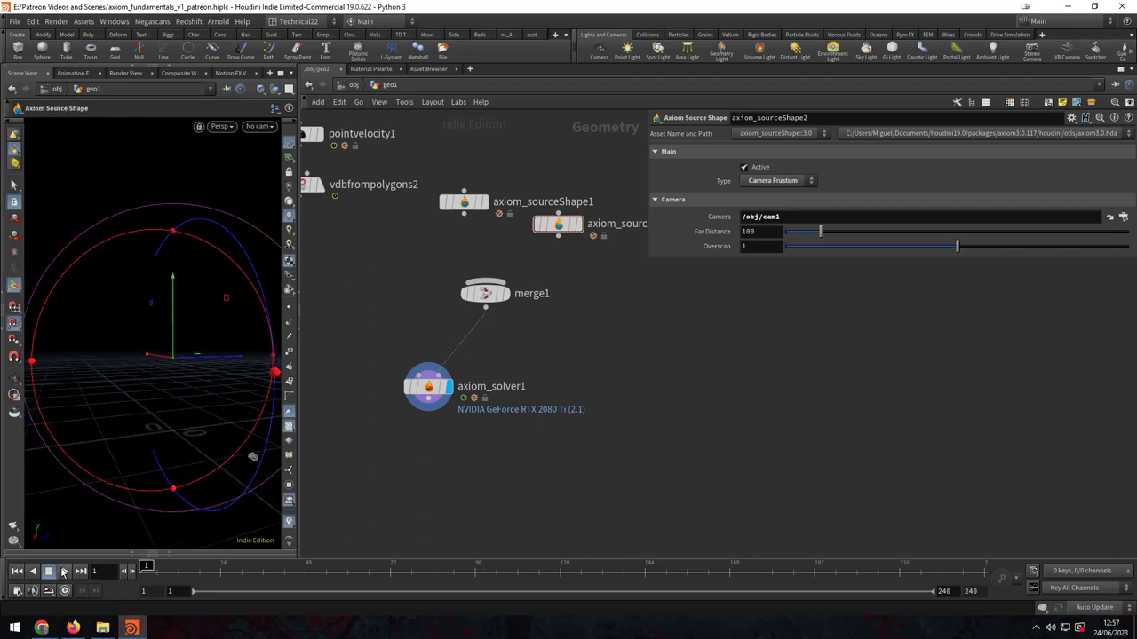
pyautogui.click(64, 571)
pyautogui.click(49, 572)
# Step: Wire axiom_sourceShape1 directly into axiom_solver1, moving merge1 aside
pyautogui.click(429, 387)
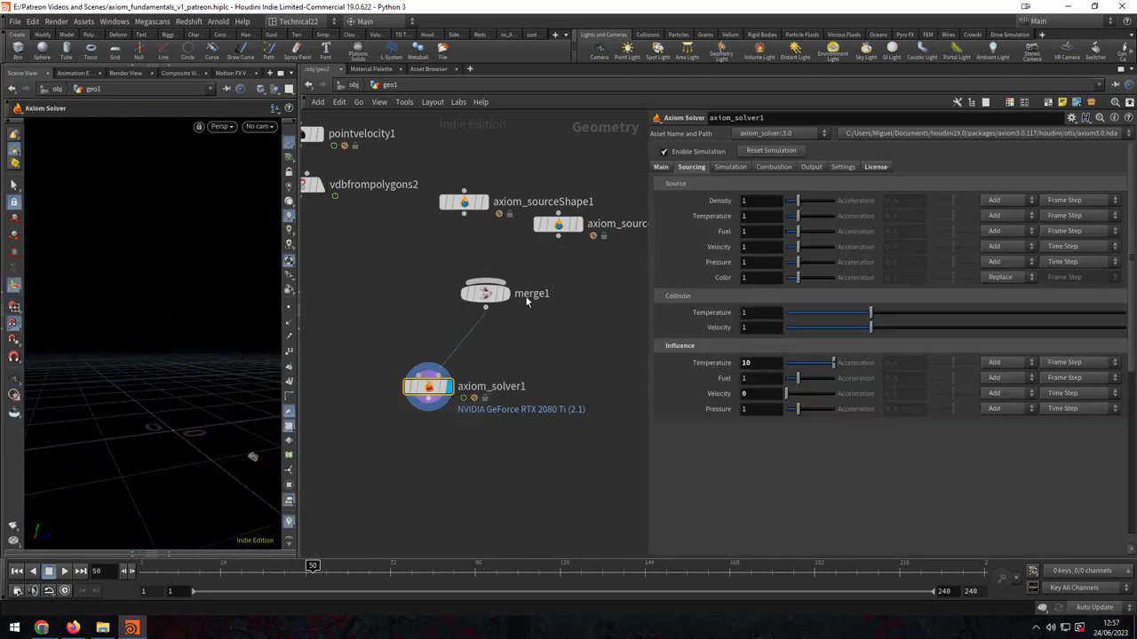
pyautogui.moveTo(482, 308); pyautogui.dragTo(470, 323)
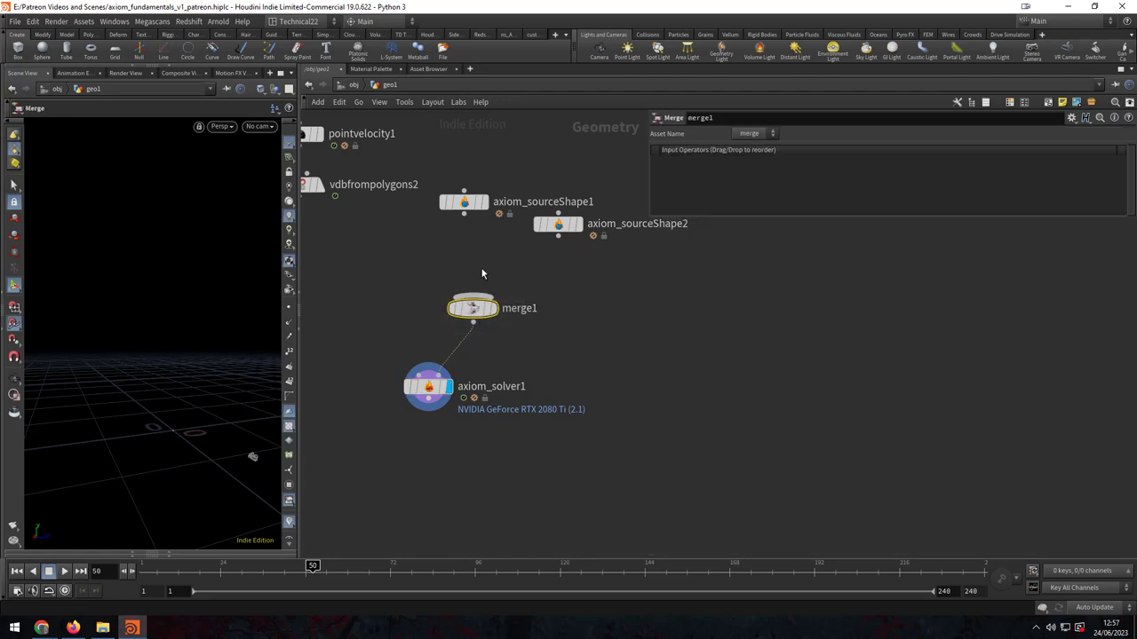
pyautogui.click(463, 201)
pyautogui.click(463, 214)
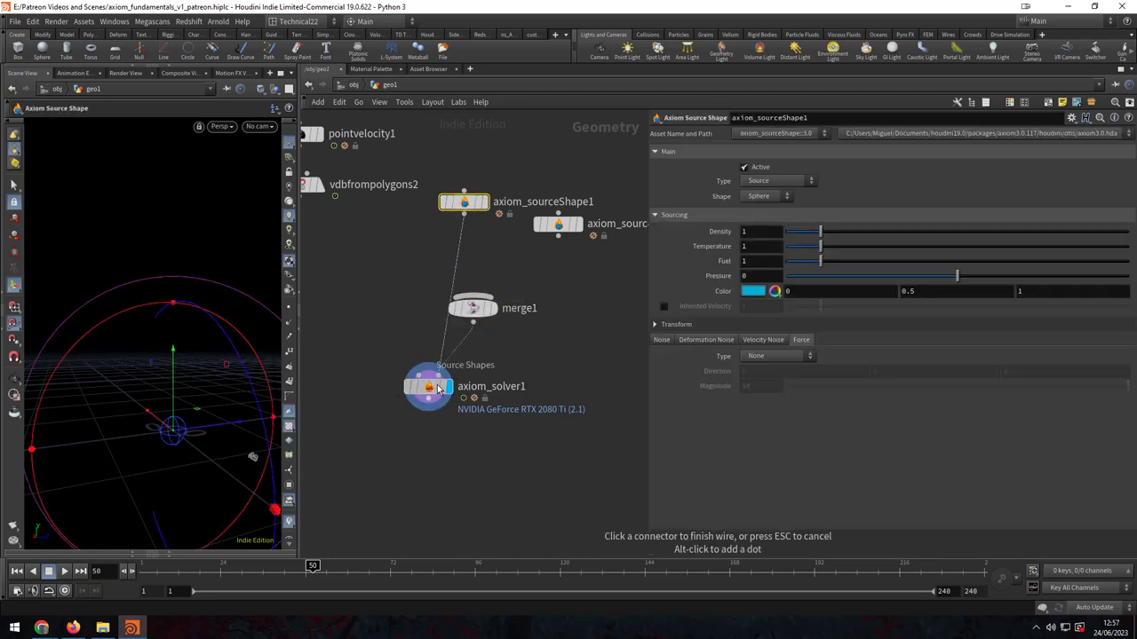
pyautogui.click(441, 366)
pyautogui.moveTo(472, 309); pyautogui.dragTo(558, 305)
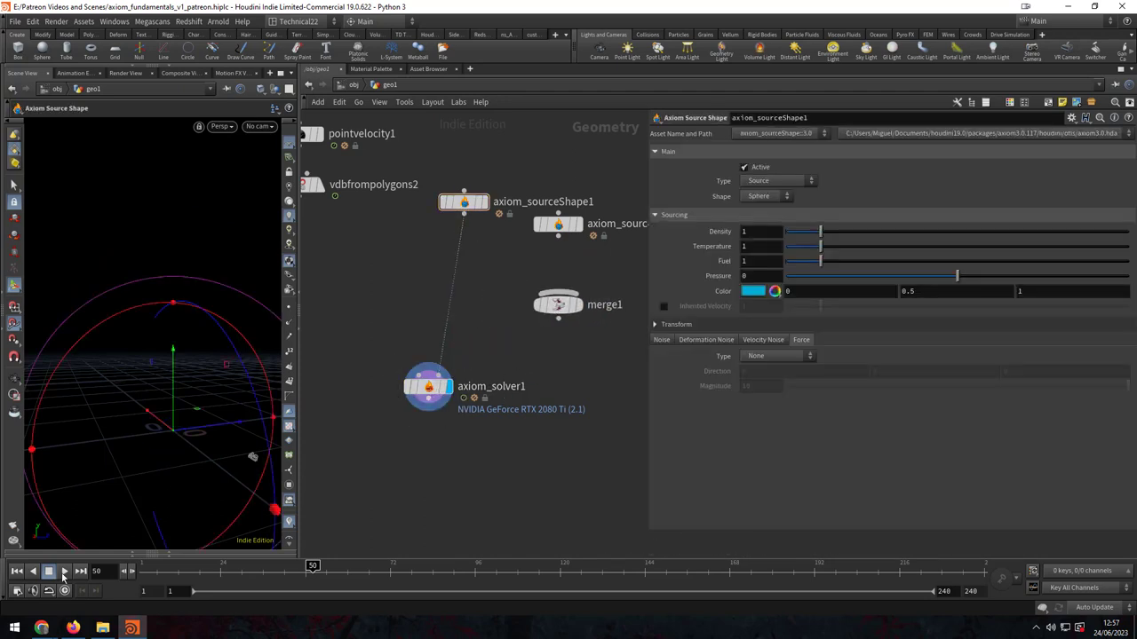
# Step: Replay the smoke to frame 71 and show axiom_solver1's Main settings
pyautogui.click(17, 571)
pyautogui.click(64, 573)
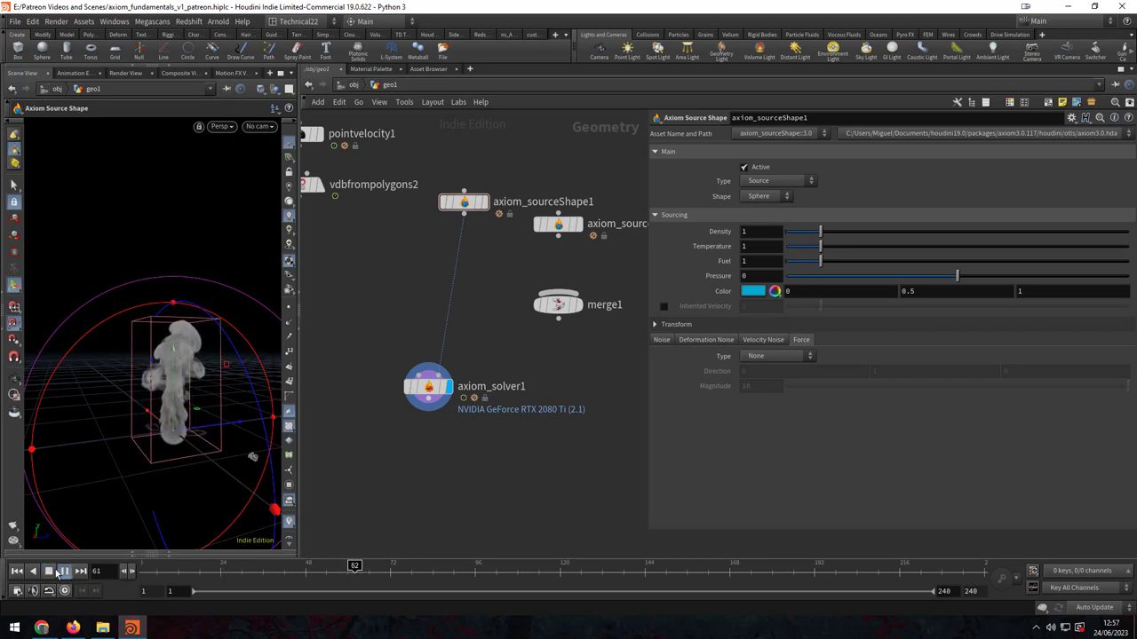
pyautogui.click(59, 573)
pyautogui.press('Escape')
pyautogui.moveTo(252, 456)
pyautogui.mouseDown()
pyautogui.moveTo(245, 287)
pyautogui.moveTo(222, 293)
pyautogui.mouseUp()
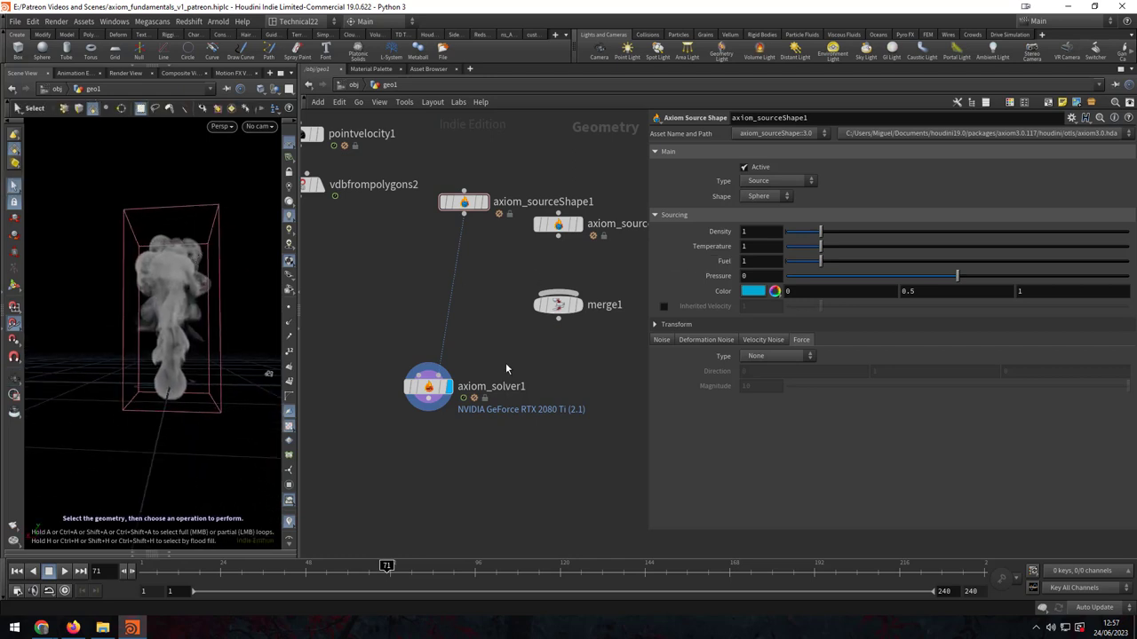
pyautogui.click(429, 386)
pyautogui.click(661, 166)
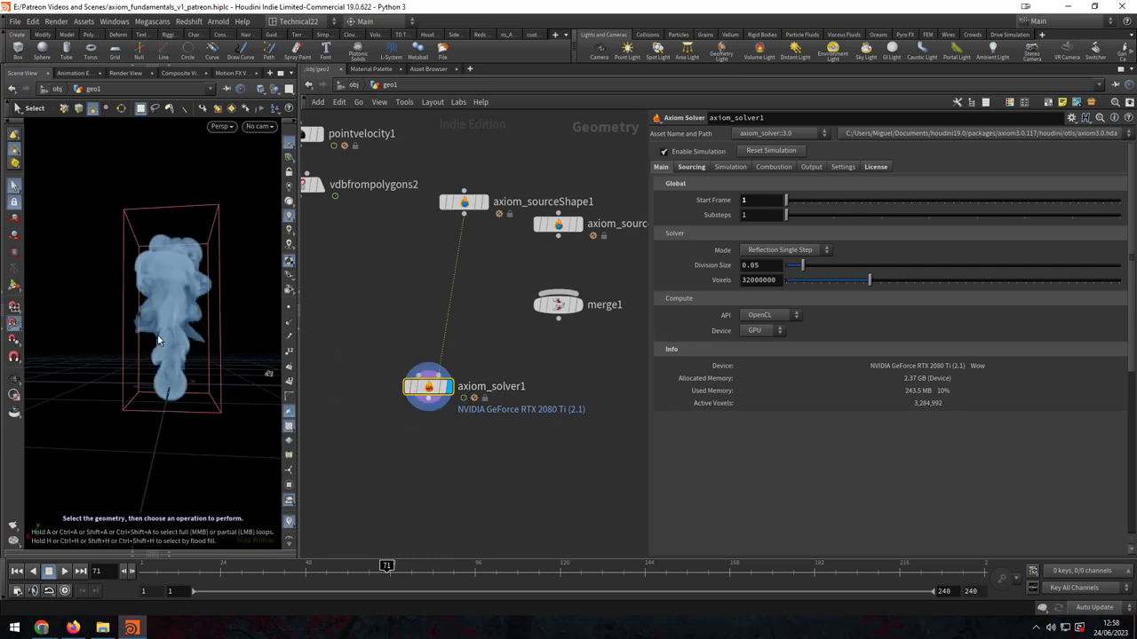
pyautogui.click(760, 252)
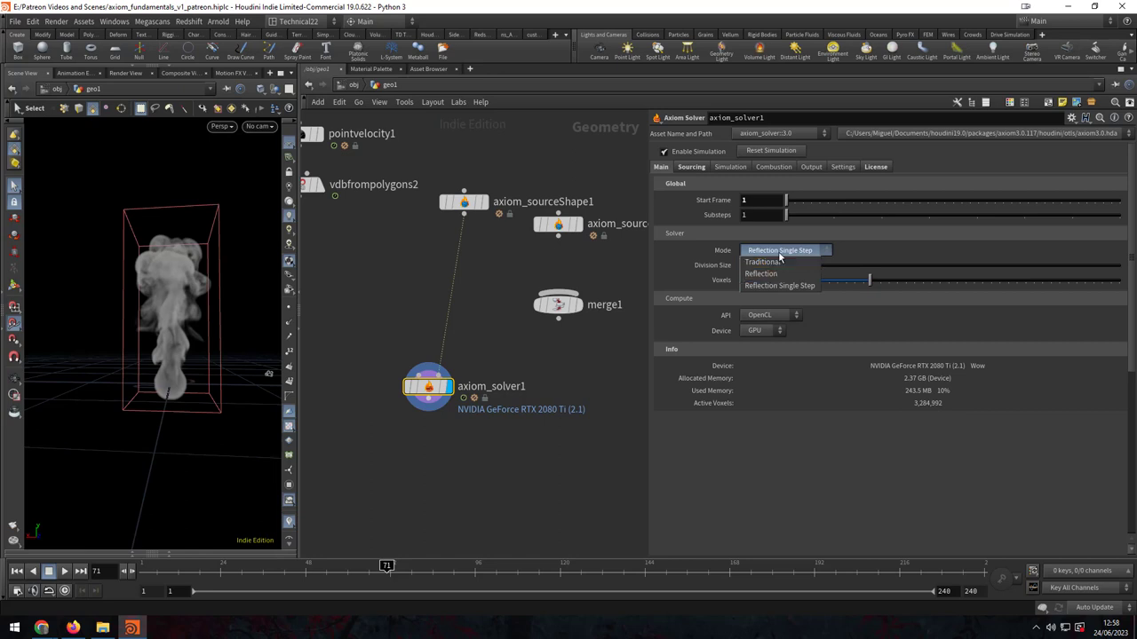
pyautogui.click(780, 254)
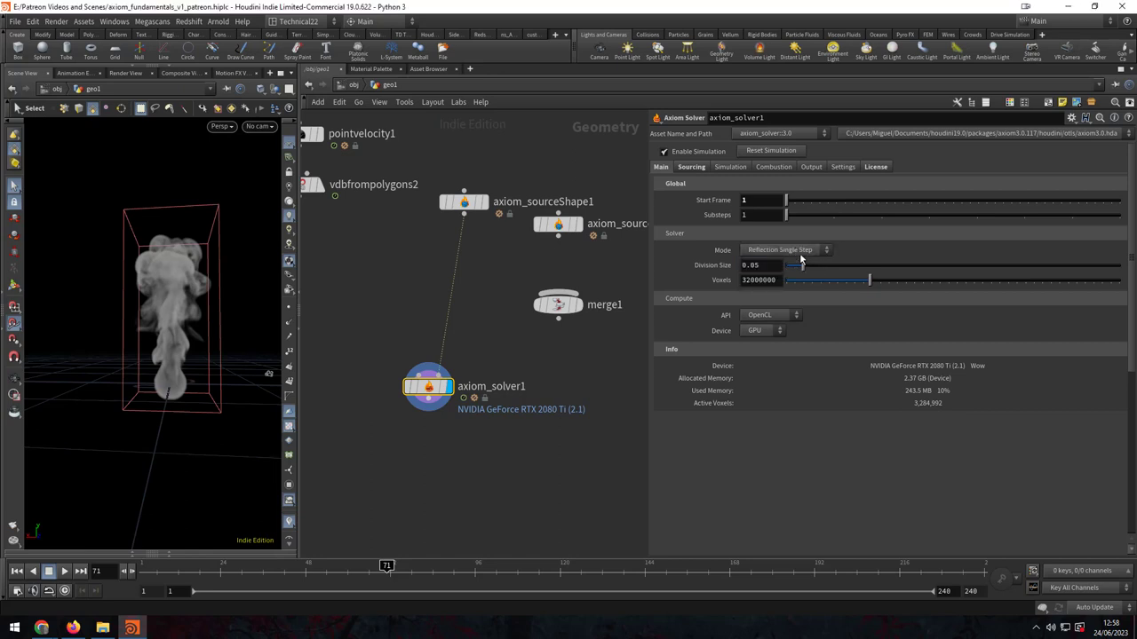
pyautogui.click(798, 255)
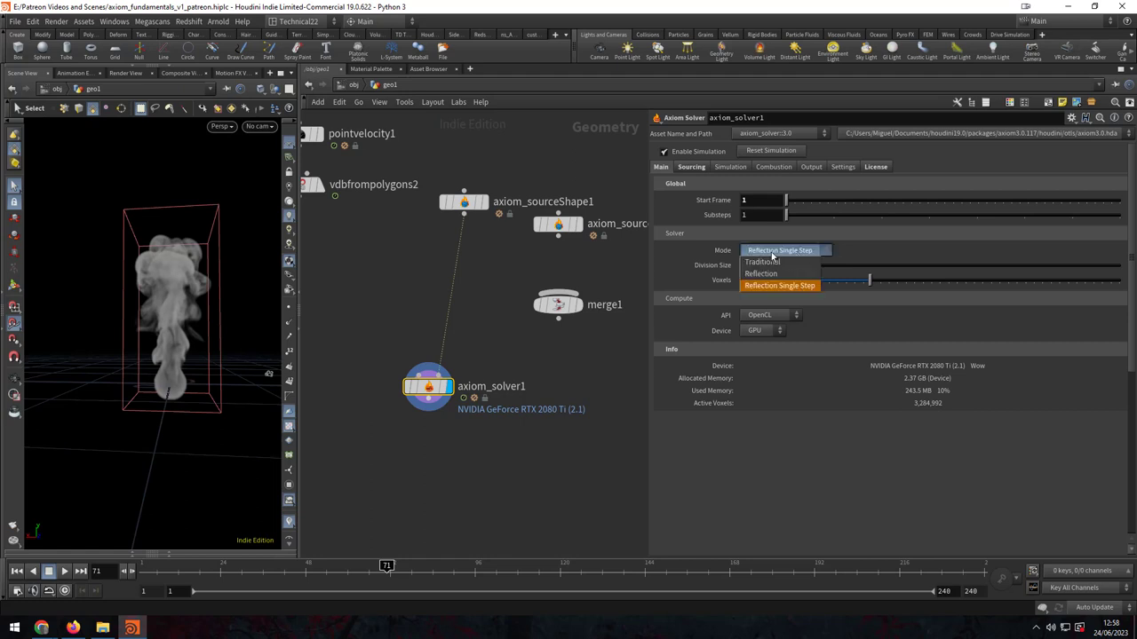
pyautogui.click(783, 259)
pyautogui.click(782, 252)
pyautogui.click(782, 251)
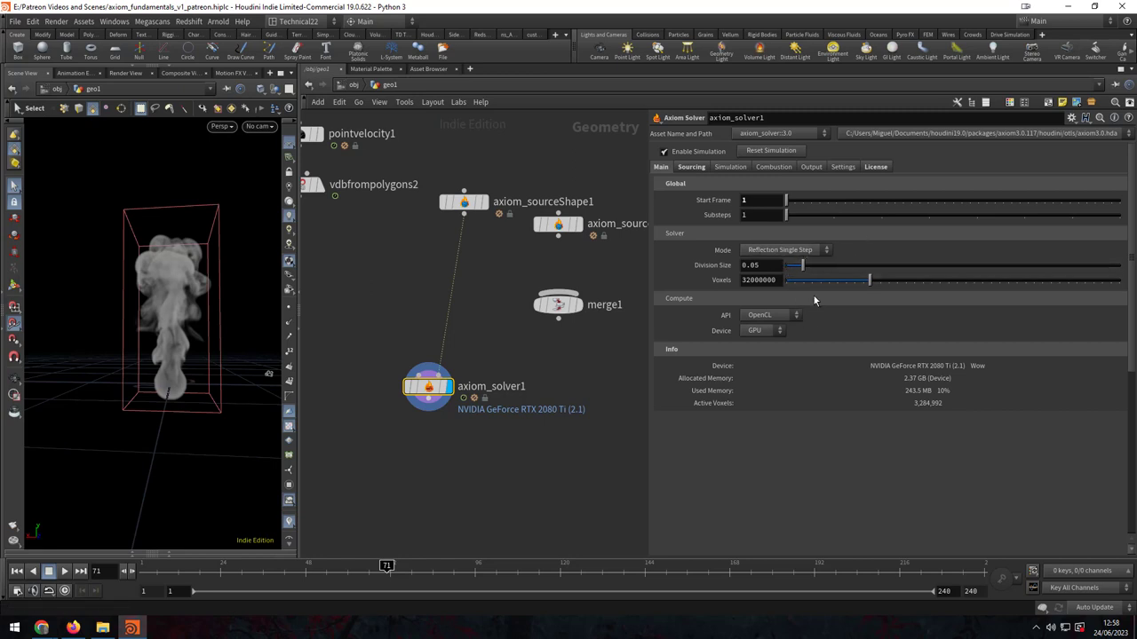
pyautogui.press('Return')
# Step: Change axiom_solver1's Voxels value from 32000000 to 82000000
pyautogui.click(750, 281)
pyautogui.press('Return')
pyautogui.click(760, 281)
pyautogui.click(745, 280)
pyautogui.press('BackSpace')
pyautogui.write('8')
pyautogui.press('Return')
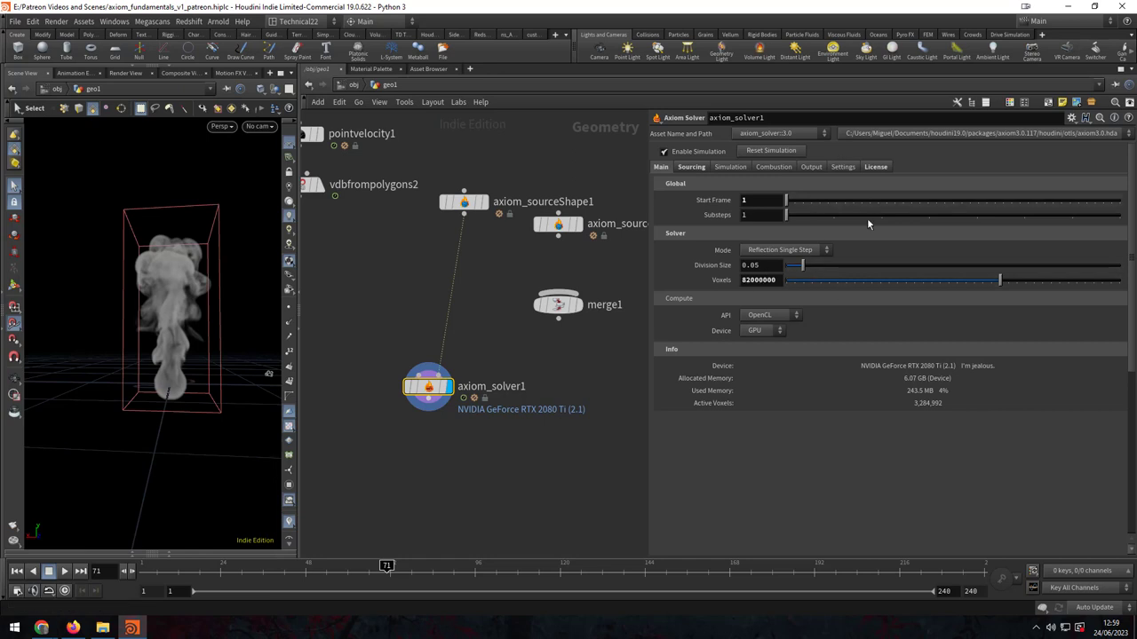
pyautogui.click(770, 317)
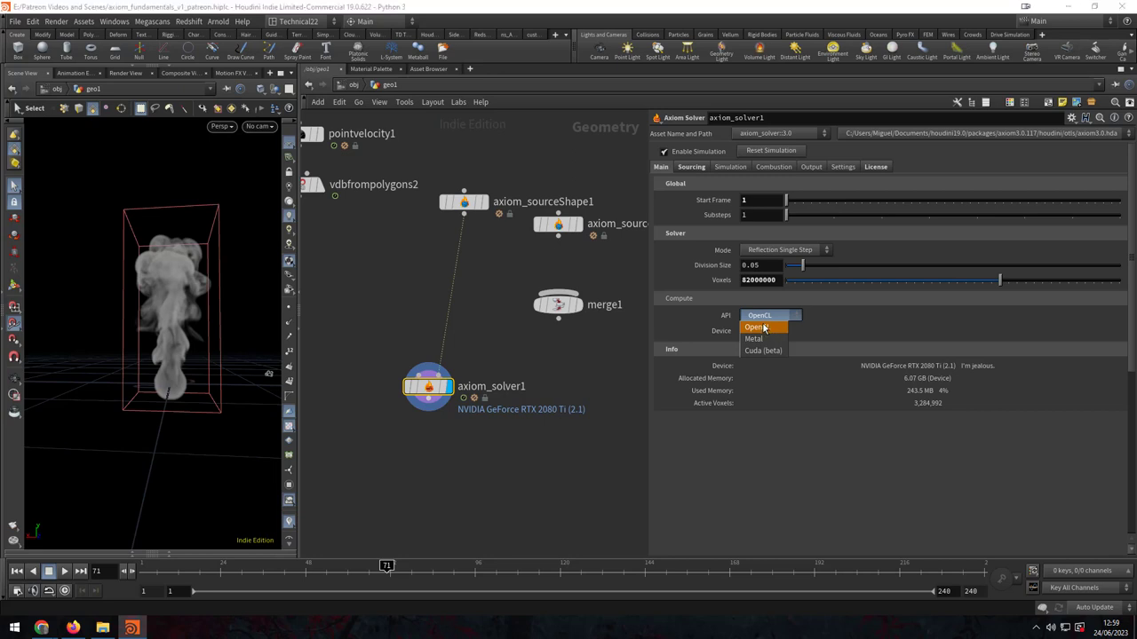
# Step: Set axiom_solver1's Compute API to Cuda (beta), running on the RTX 2080 Ti
pyautogui.click(764, 327)
pyautogui.click(761, 319)
pyautogui.click(761, 317)
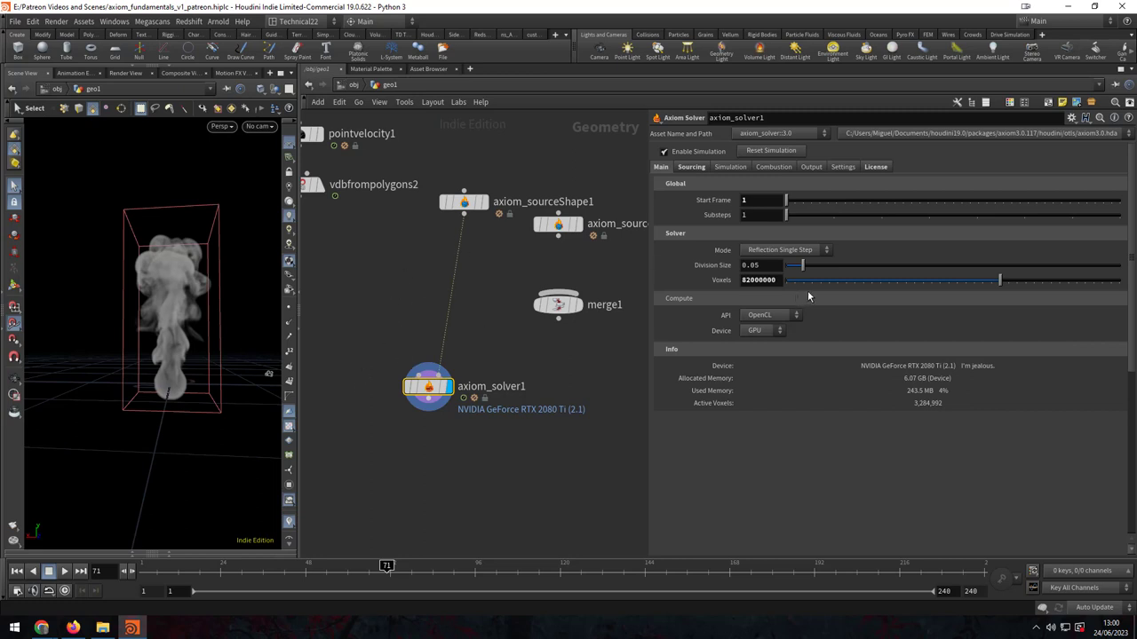
pyautogui.click(781, 316)
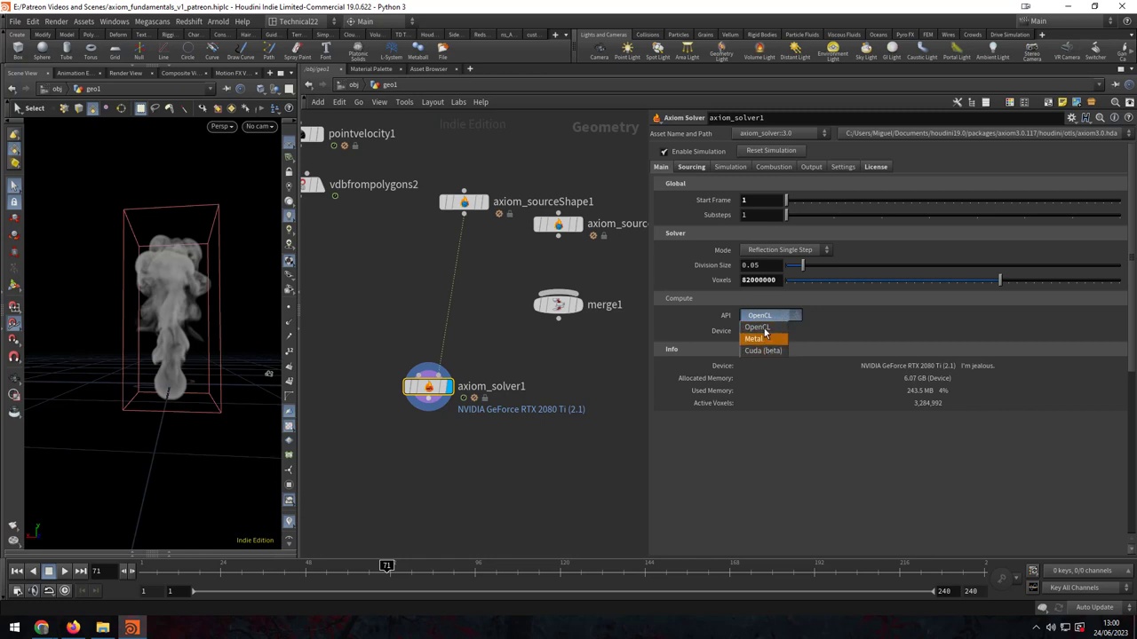
pyautogui.click(764, 351)
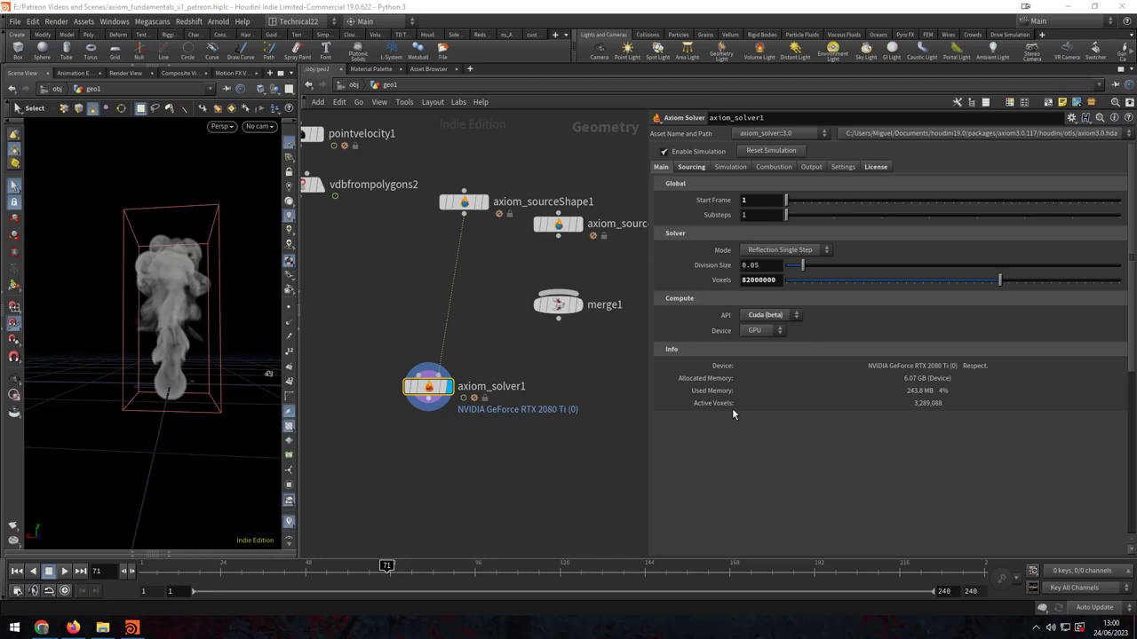
# Step: Try Metal and OpenCL as the Compute API, then return to Cuda (beta)
pyautogui.click(771, 315)
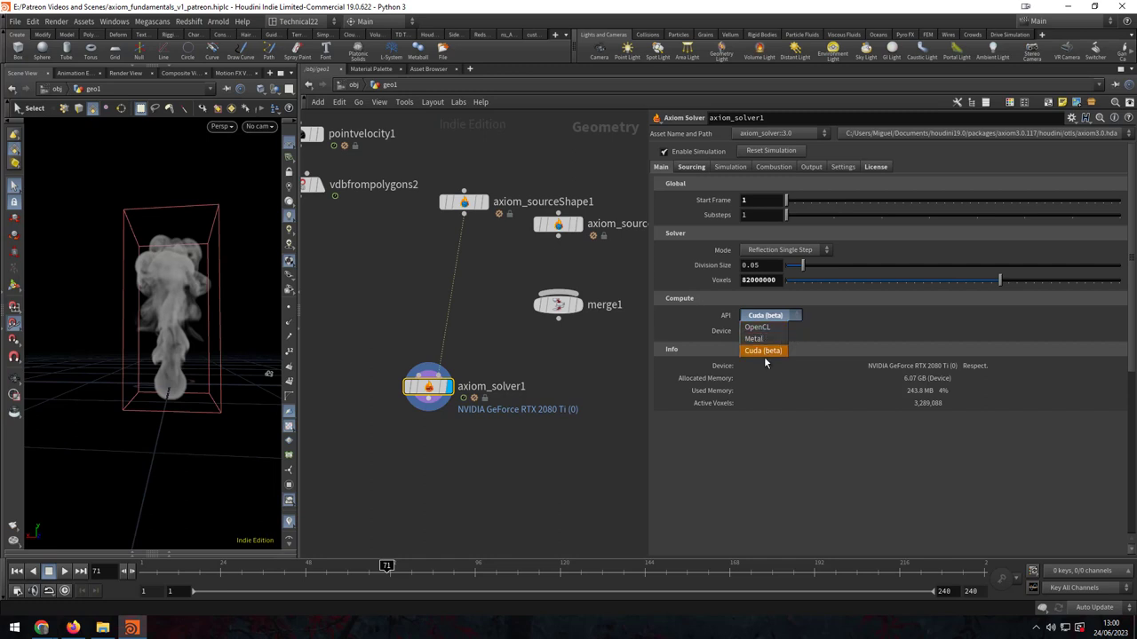
pyautogui.click(763, 339)
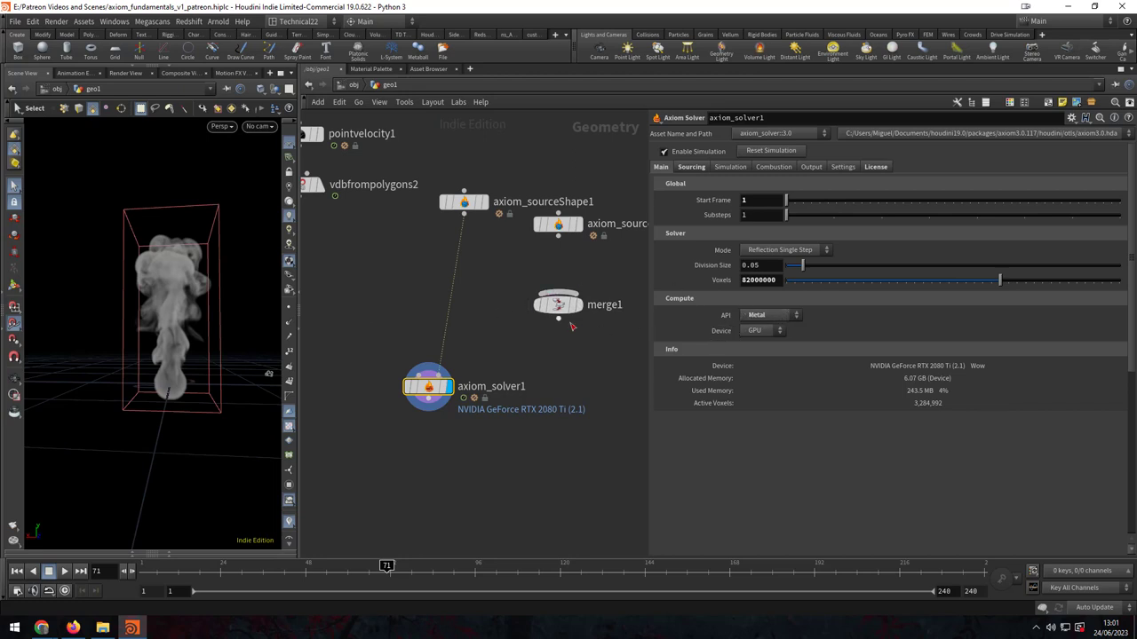
pyautogui.click(771, 316)
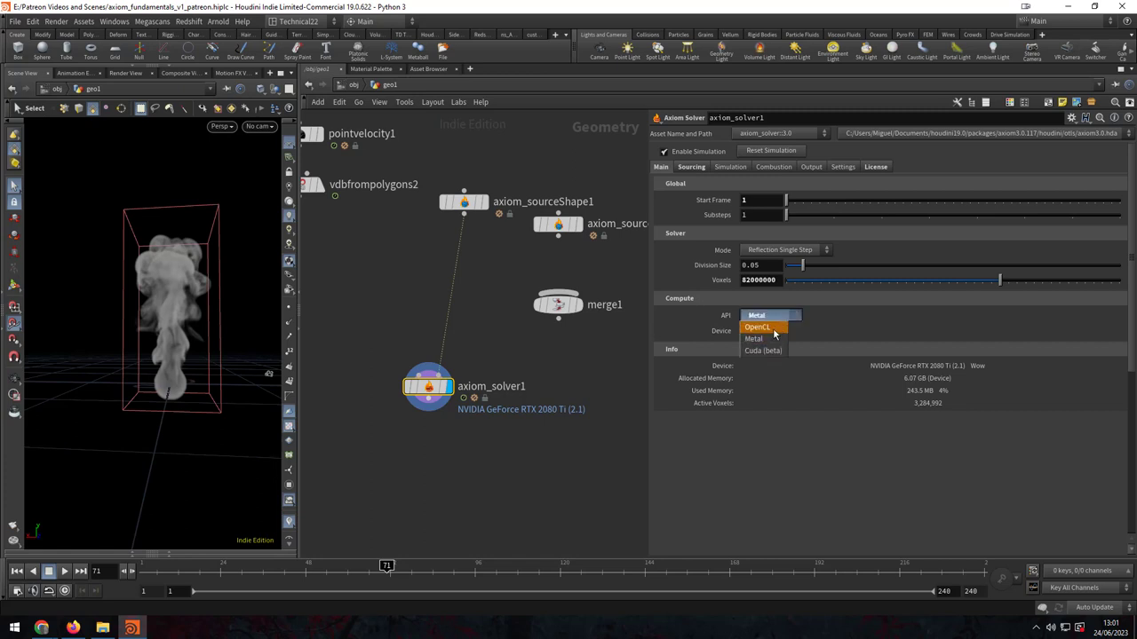
pyautogui.click(774, 328)
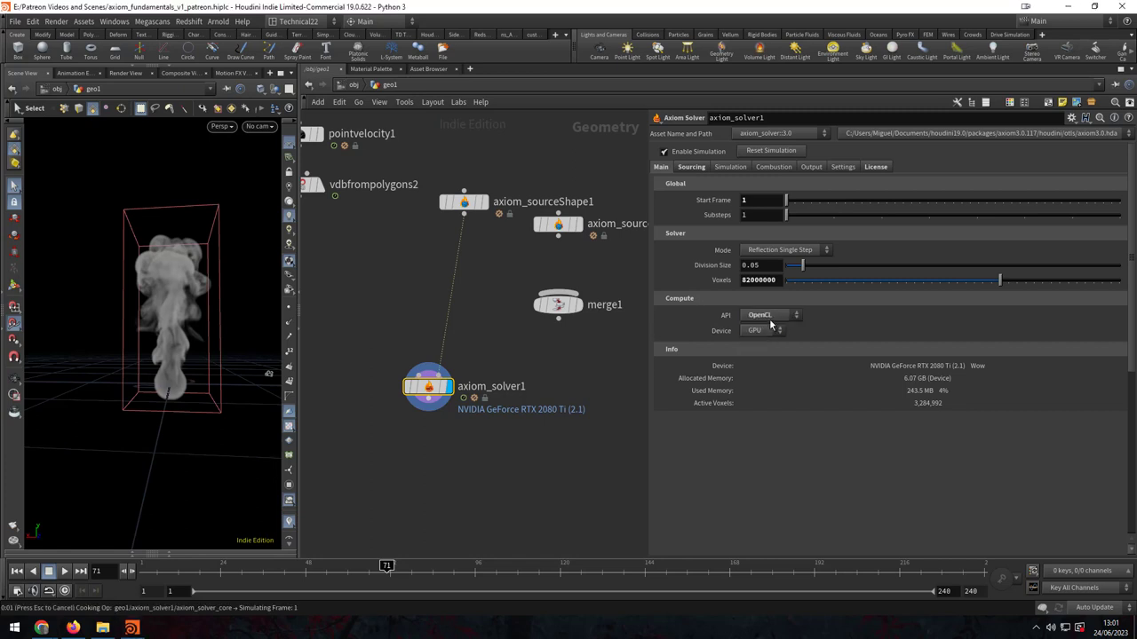
pyautogui.click(771, 317)
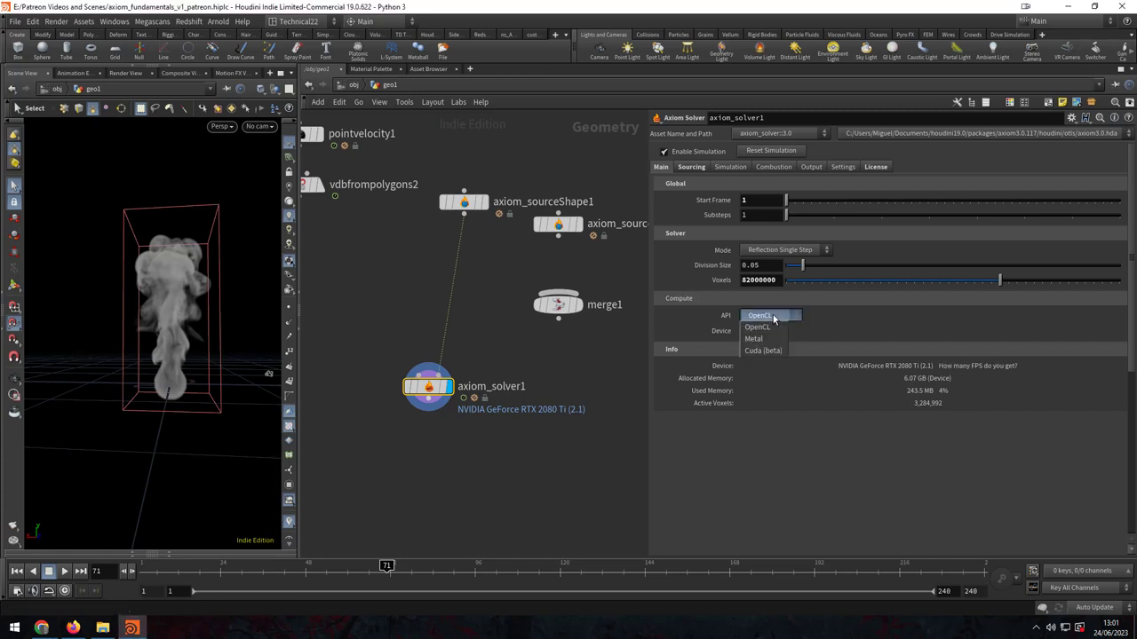
pyautogui.click(765, 335)
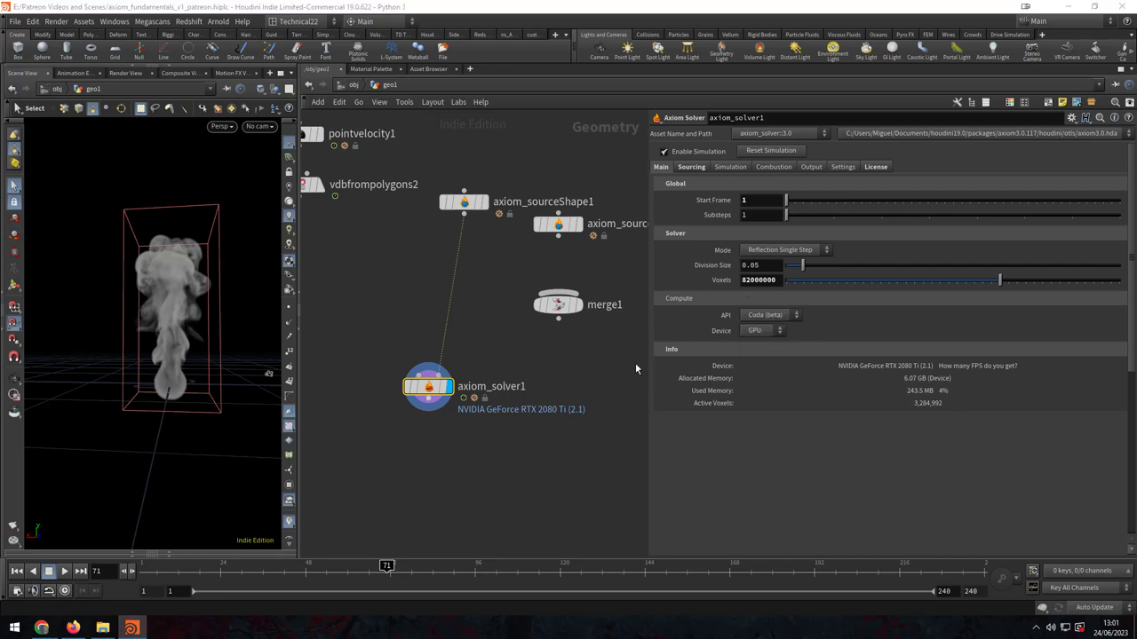
# Step: Set the solver's Device to Name
pyautogui.click(758, 330)
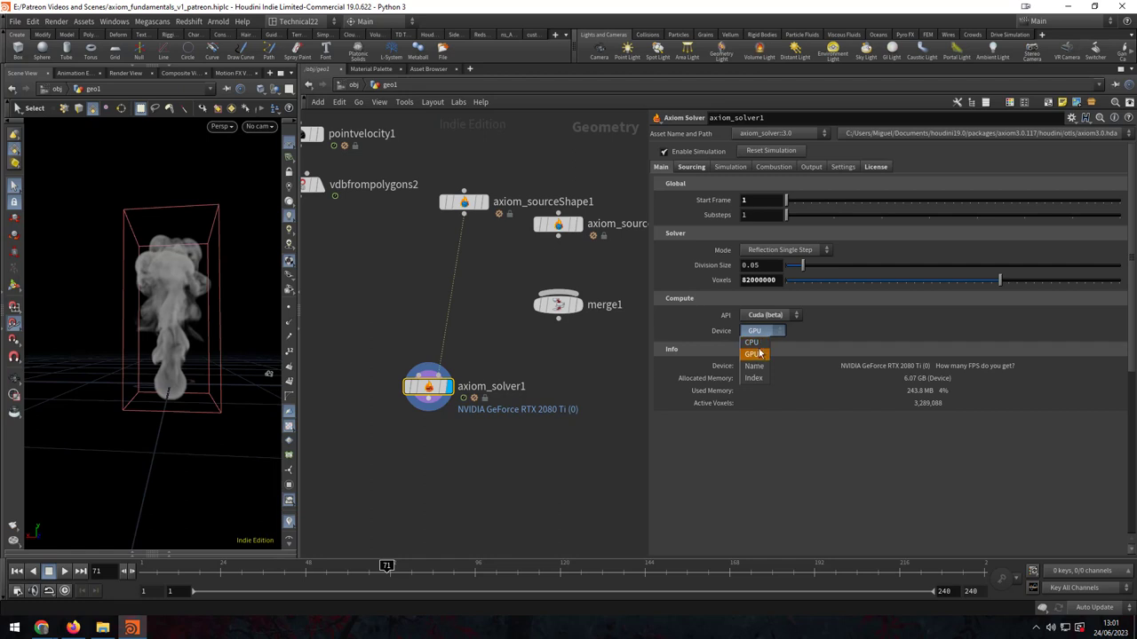
pyautogui.click(769, 354)
pyautogui.click(763, 330)
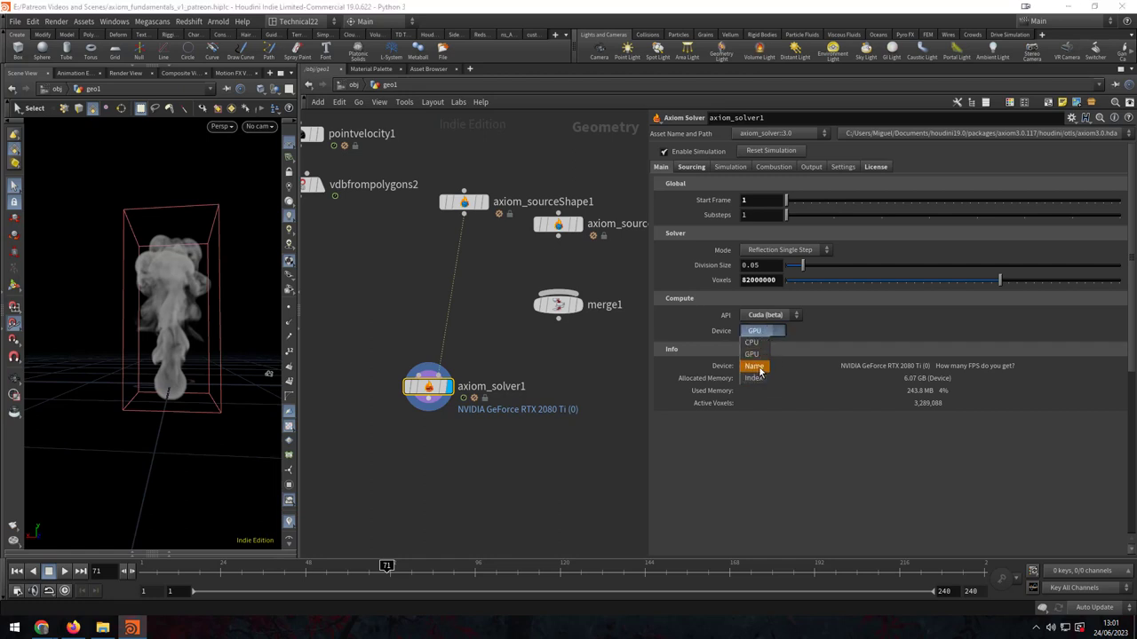
pyautogui.click(756, 367)
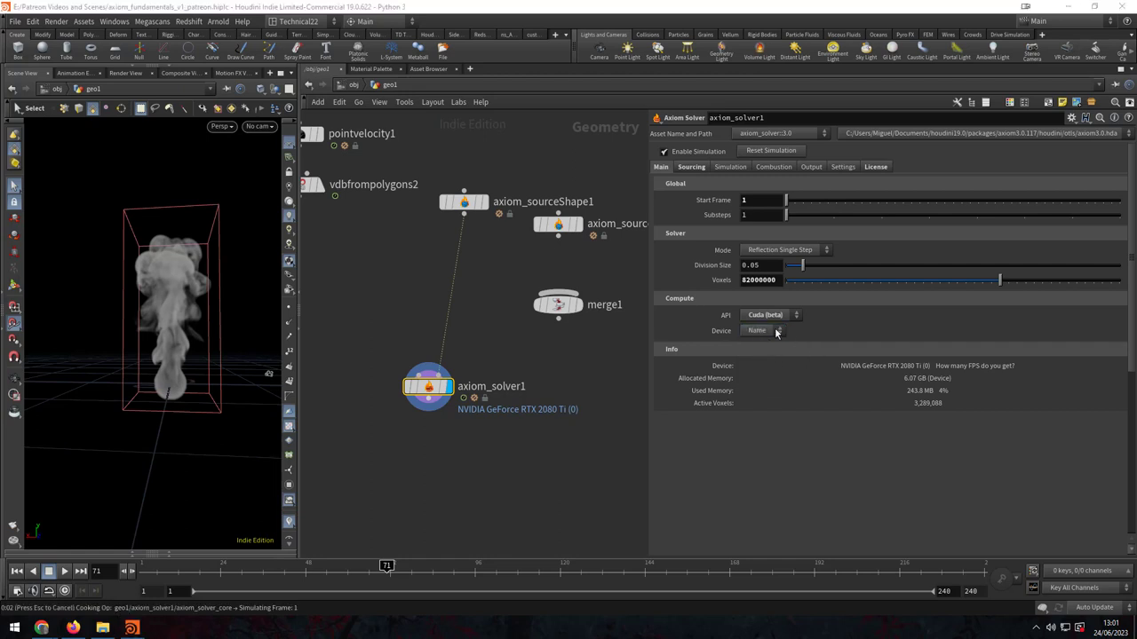
# Step: Rewind to frame 1 and set the solver's Device back to GPU after viewing the GPU list
pyautogui.click(16, 571)
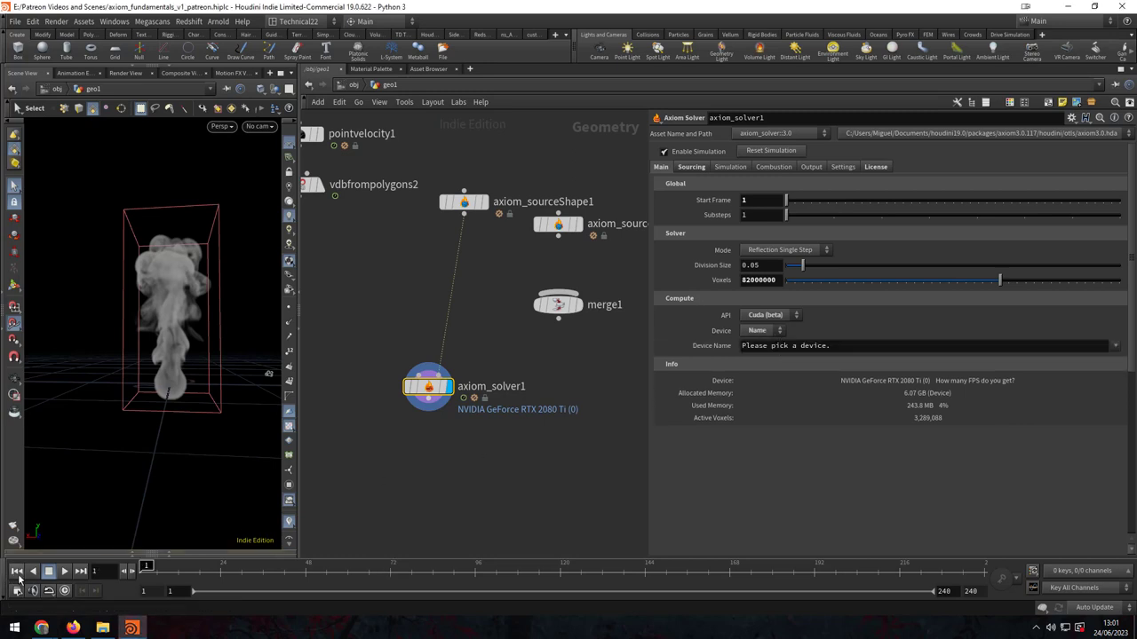
pyautogui.click(1117, 347)
pyautogui.click(1116, 350)
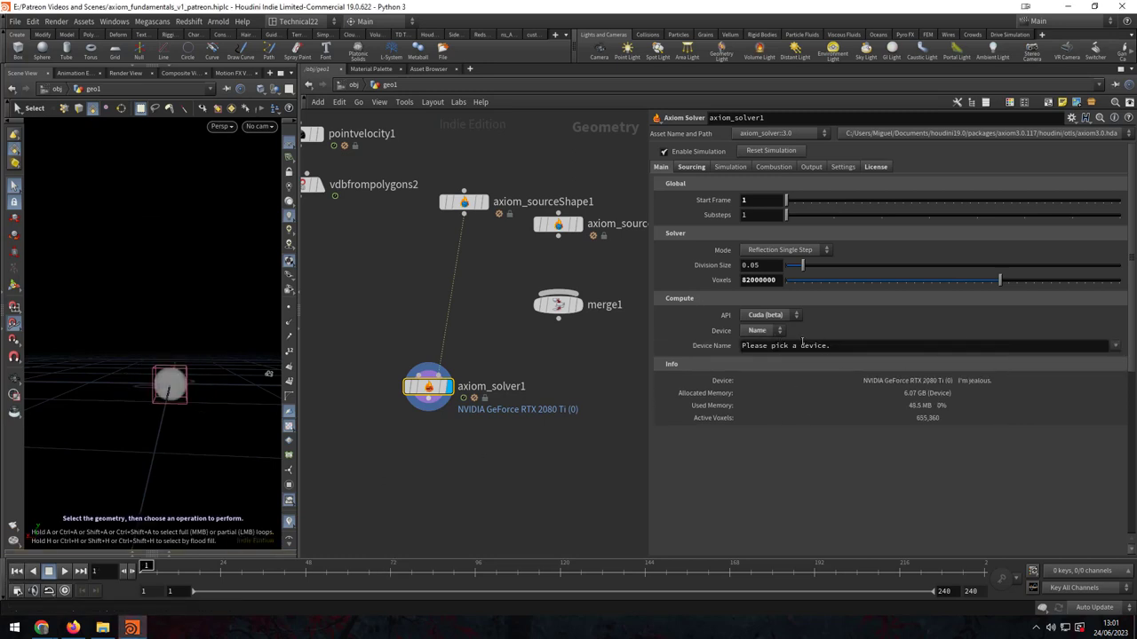
pyautogui.click(760, 331)
pyautogui.click(760, 355)
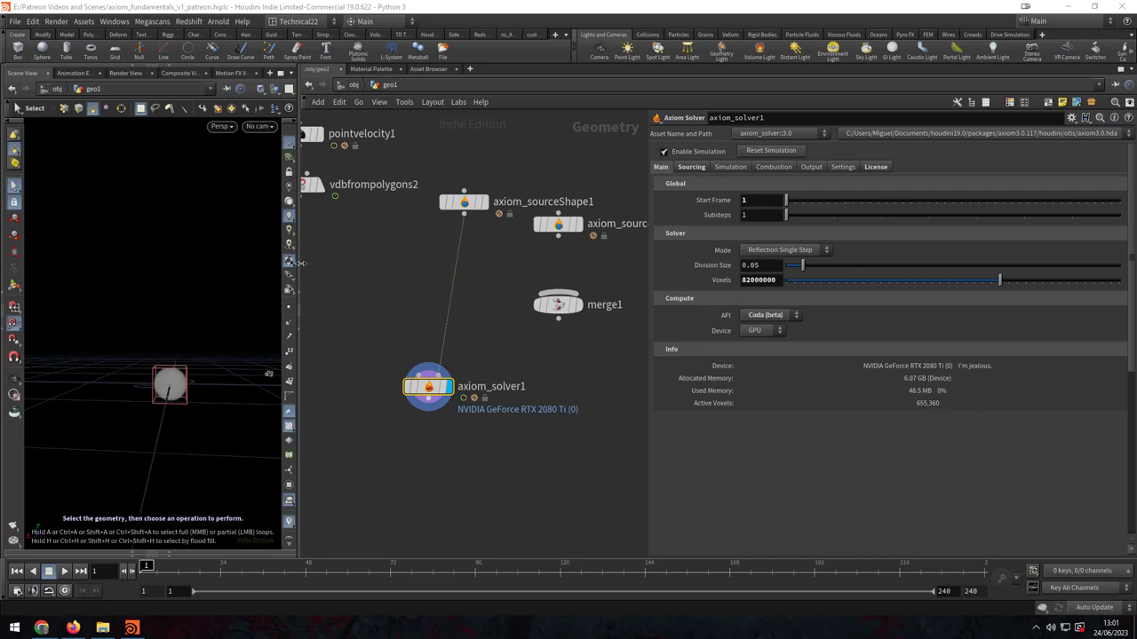
# Step: Widen the viewport, play the smoke to frame 27, and hide the Geometry Spreadsheet
pyautogui.moveTo(299, 258); pyautogui.dragTo(416, 258)
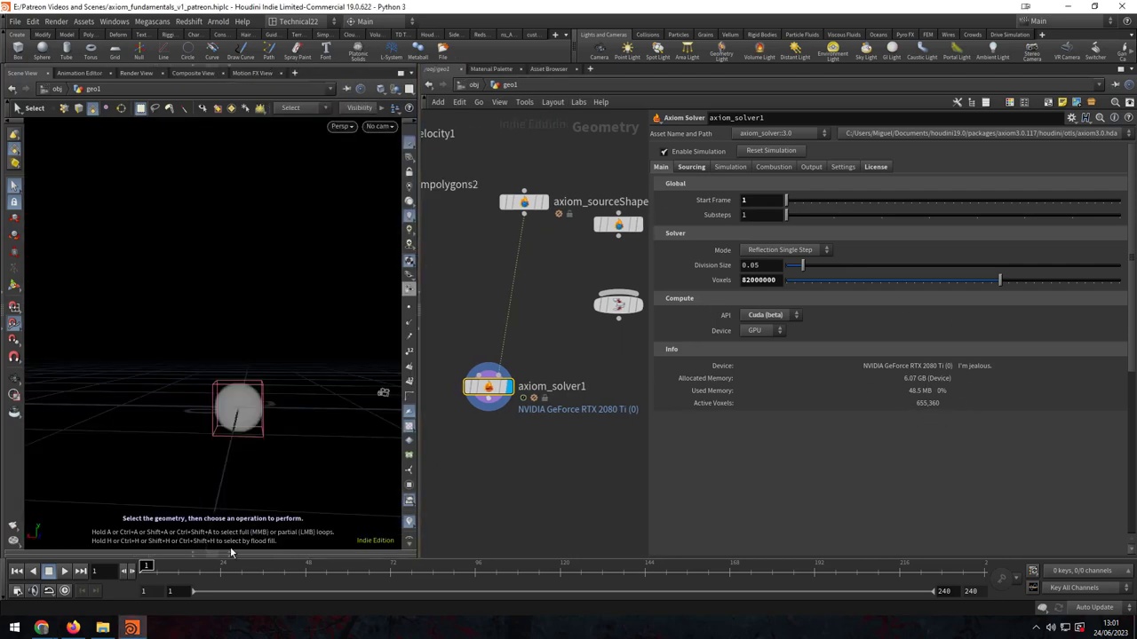
pyautogui.click(243, 551)
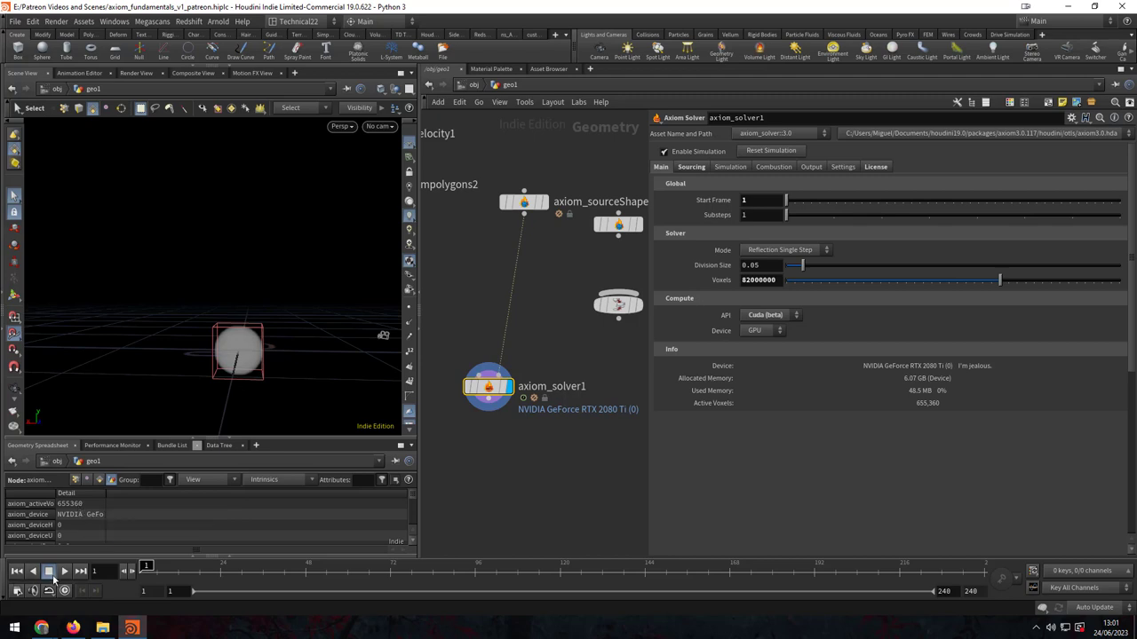
pyautogui.click(64, 571)
pyautogui.click(48, 572)
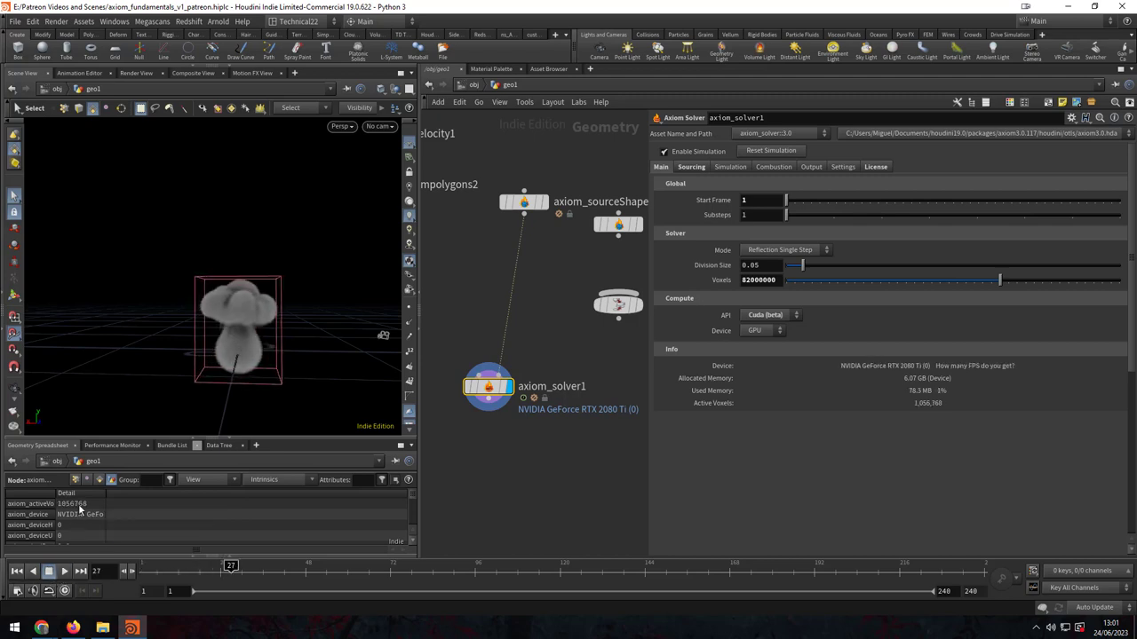
pyautogui.click(220, 437)
# Step: On the Sourcing tab, keep Density on Add and Velocity on Time Step; reset Influence Temperature and Velocity to 1
pyautogui.moveTo(418, 266); pyautogui.dragTo(311, 266)
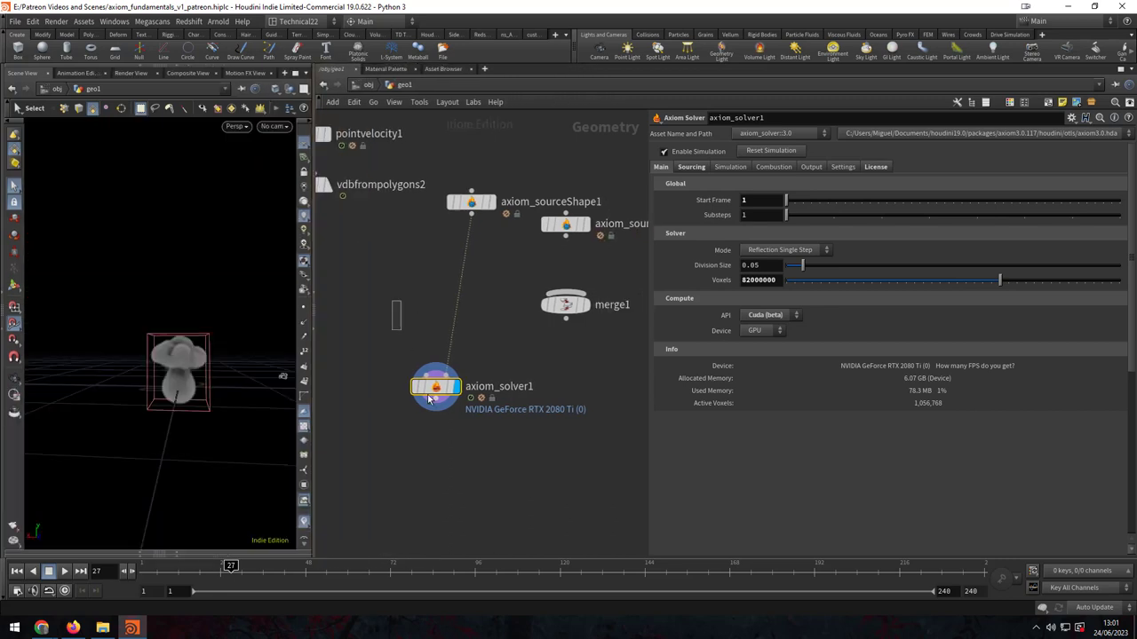
pyautogui.click(691, 167)
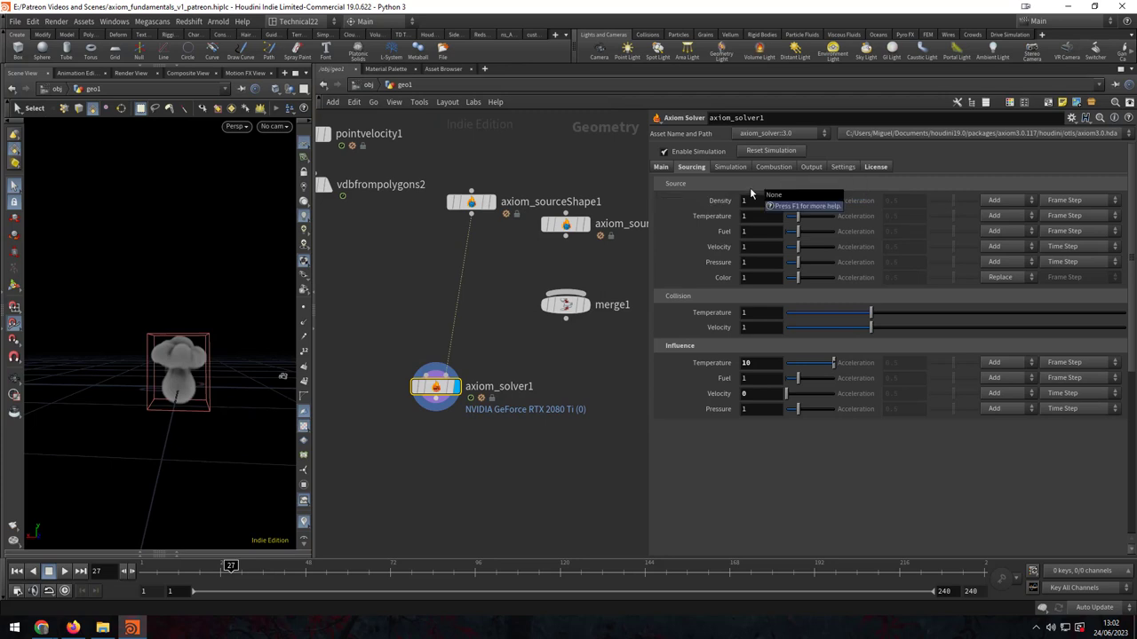
pyautogui.click(1003, 203)
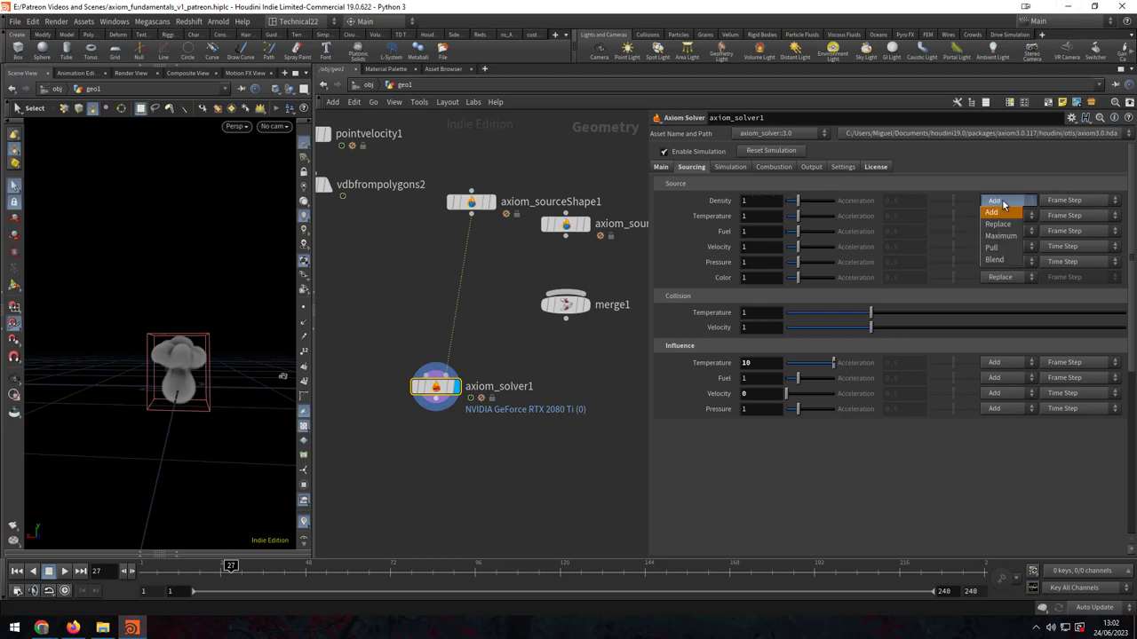
pyautogui.click(1003, 204)
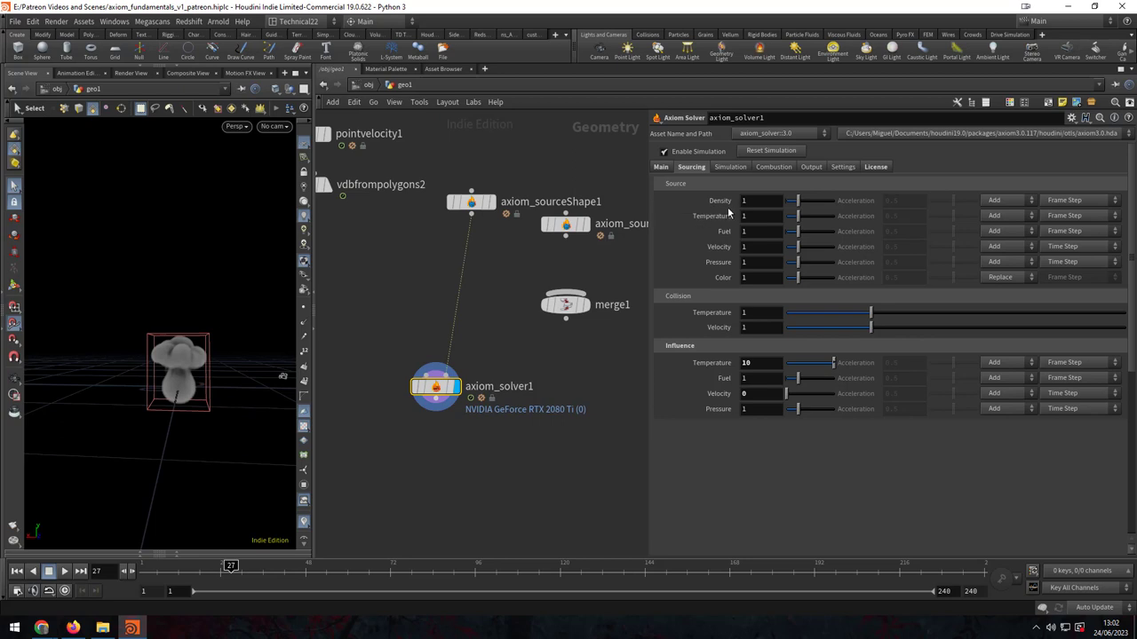
pyautogui.click(1070, 248)
pyautogui.click(1071, 251)
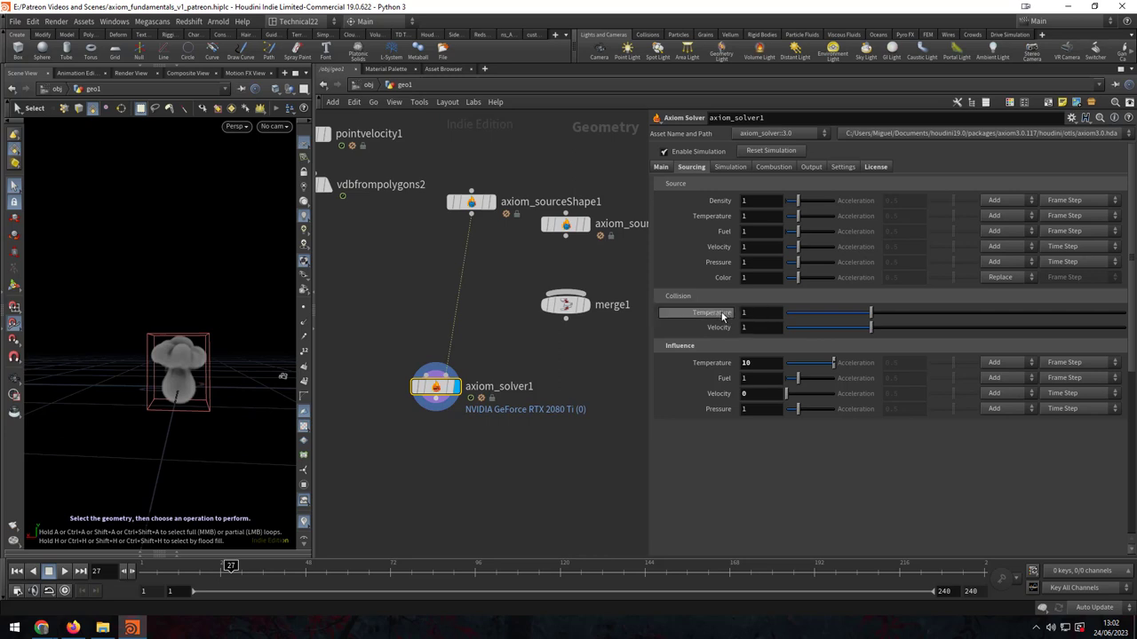
pyautogui.keyDown('ctrl'); pyautogui.middleClick(757, 362); pyautogui.keyUp('ctrl')
pyautogui.keyDown('ctrl'); pyautogui.middleClick(719, 394); pyautogui.keyUp('ctrl')
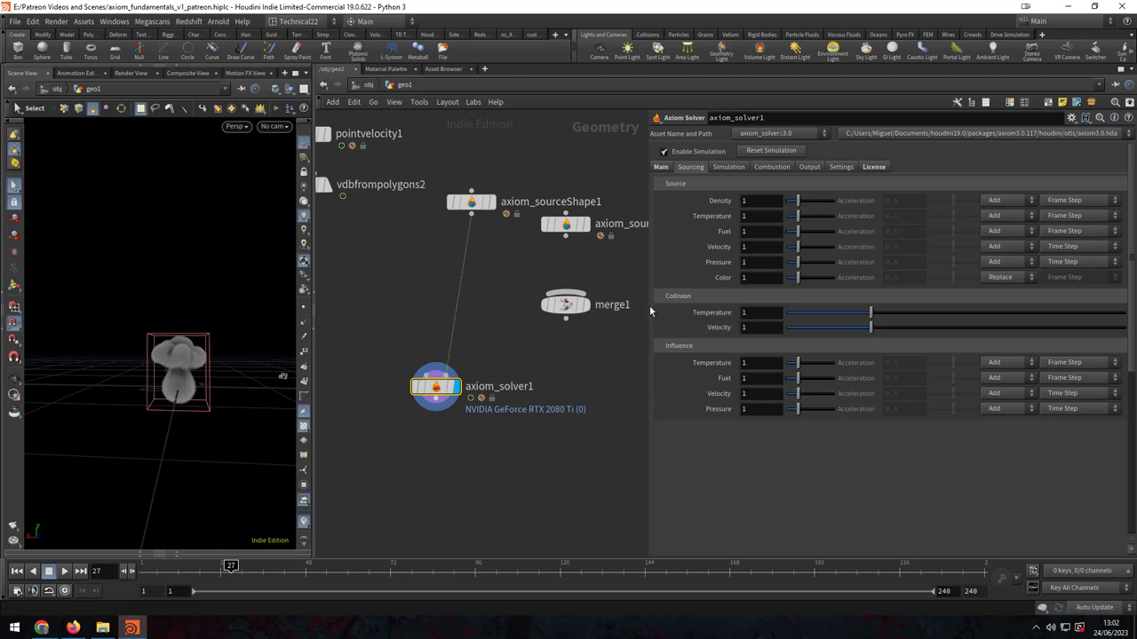
# Step: Show the Axiom Solver's Simulation parameters (Dissipation 0.2, Cooling Rate 0.025, Buoyancy 1) in a wider pane, down to the Control Field ramp
pyautogui.click(727, 167)
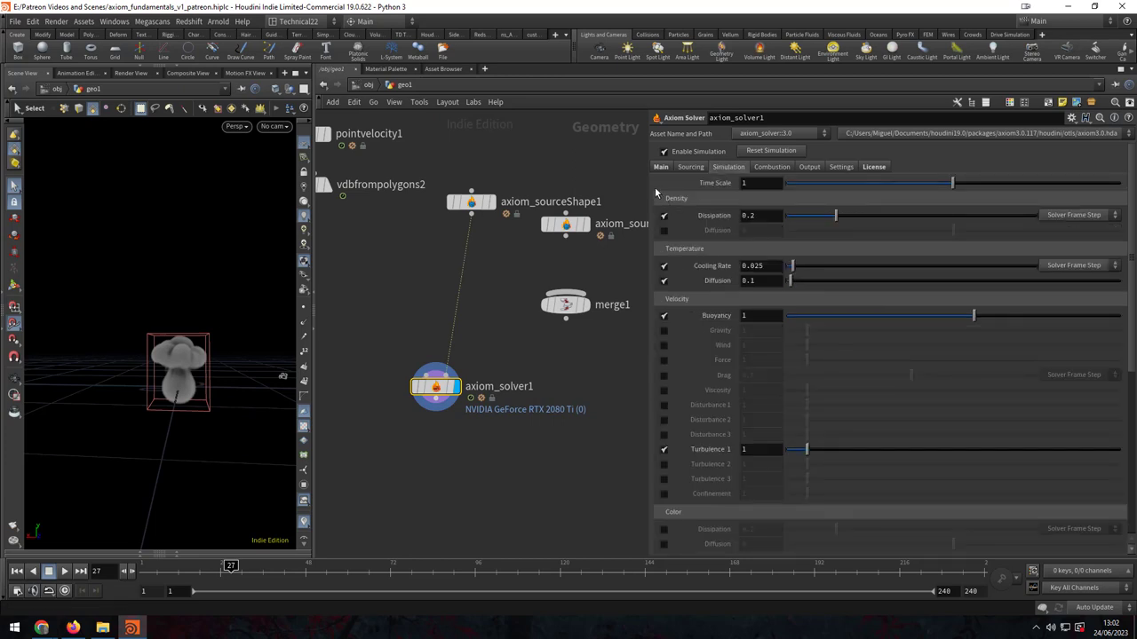
pyautogui.moveTo(655, 191); pyautogui.dragTo(620, 191)
pyautogui.moveTo(544, 179); pyautogui.dragTo(497, 178, button='middle')
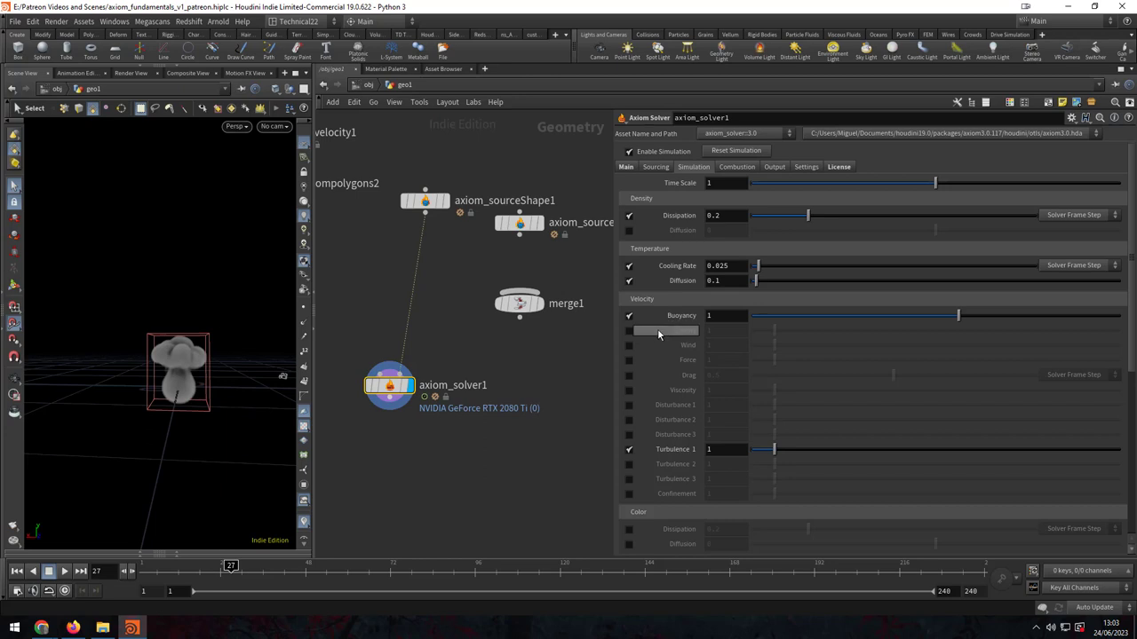
pyautogui.scroll(-1, 700, 380)
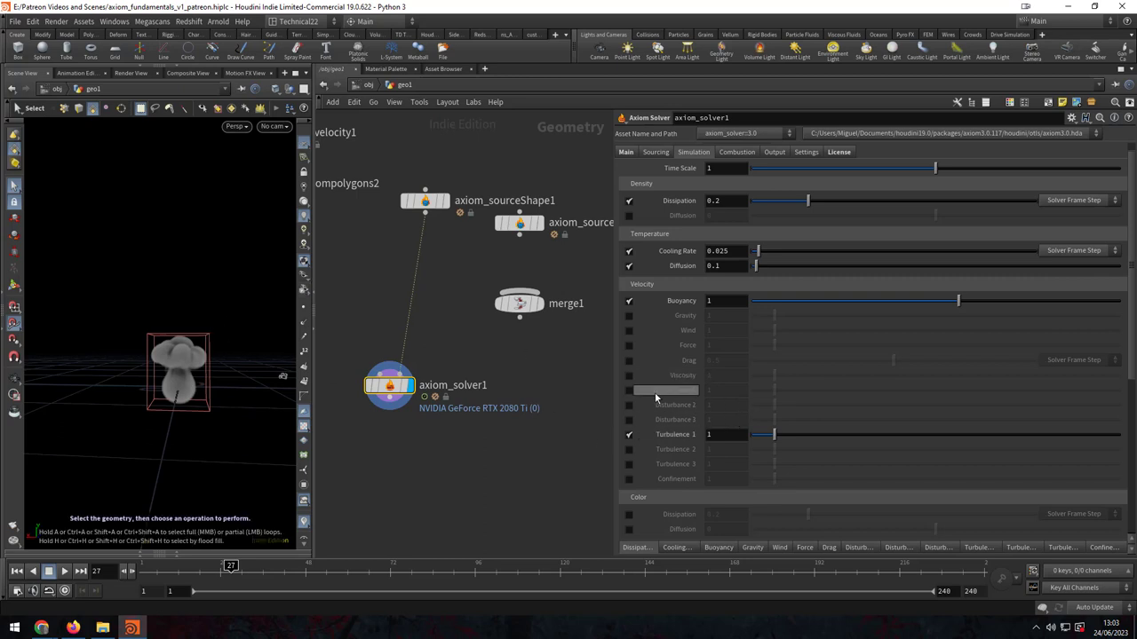
pyautogui.scroll(-1, 692, 393)
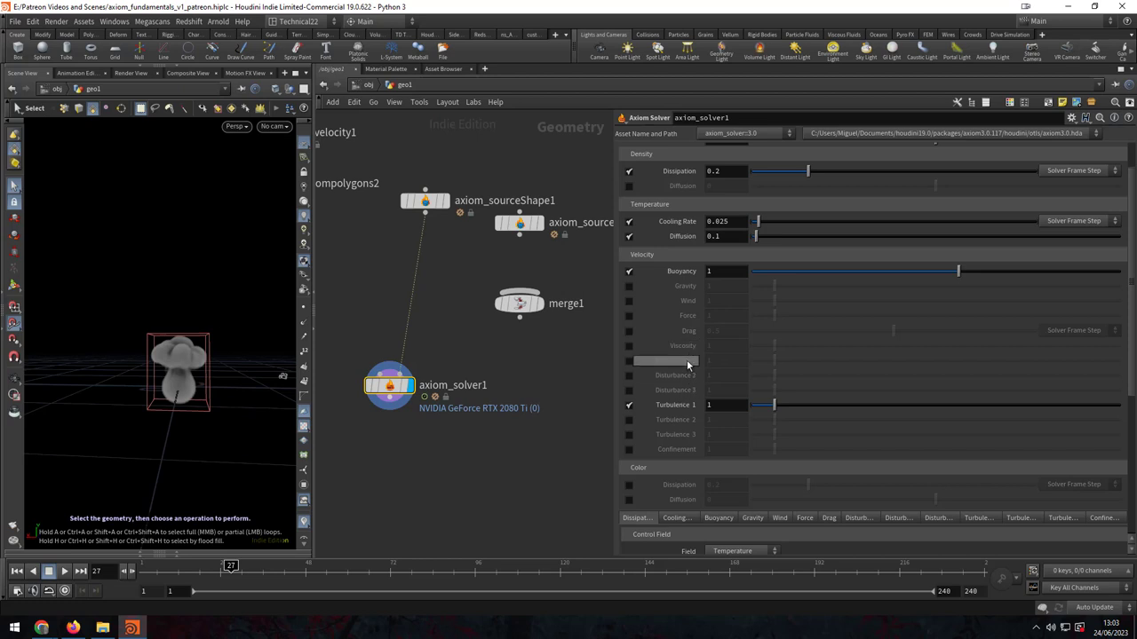
pyautogui.scroll(-1, 683, 400)
pyautogui.scroll(-1, 688, 407)
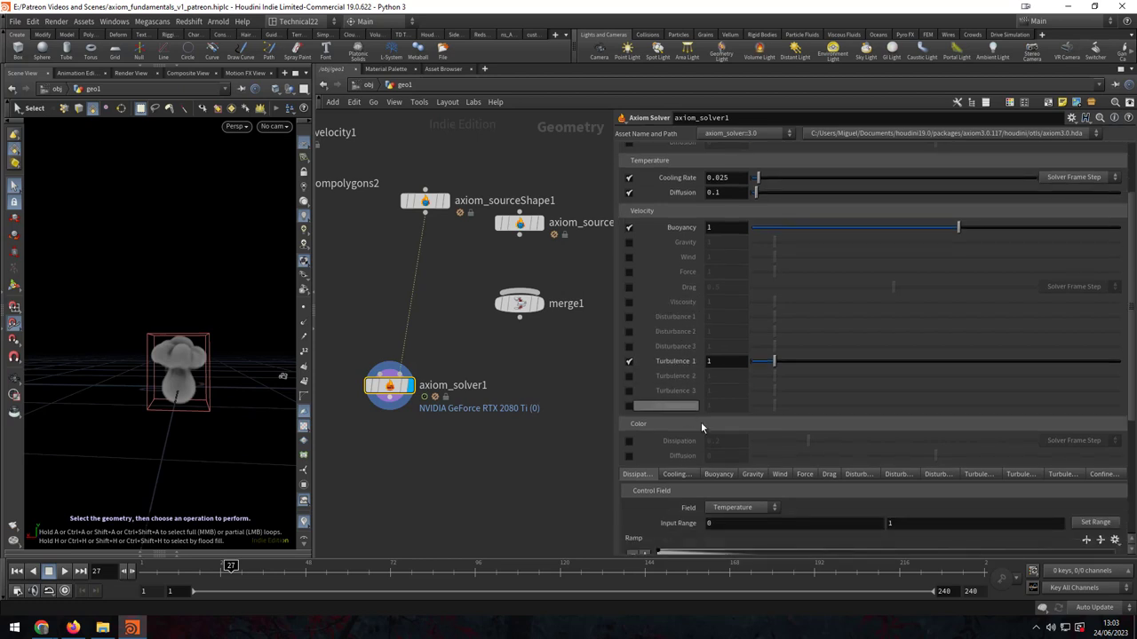
pyautogui.scroll(-1, 682, 401)
pyautogui.scroll(-1, 692, 373)
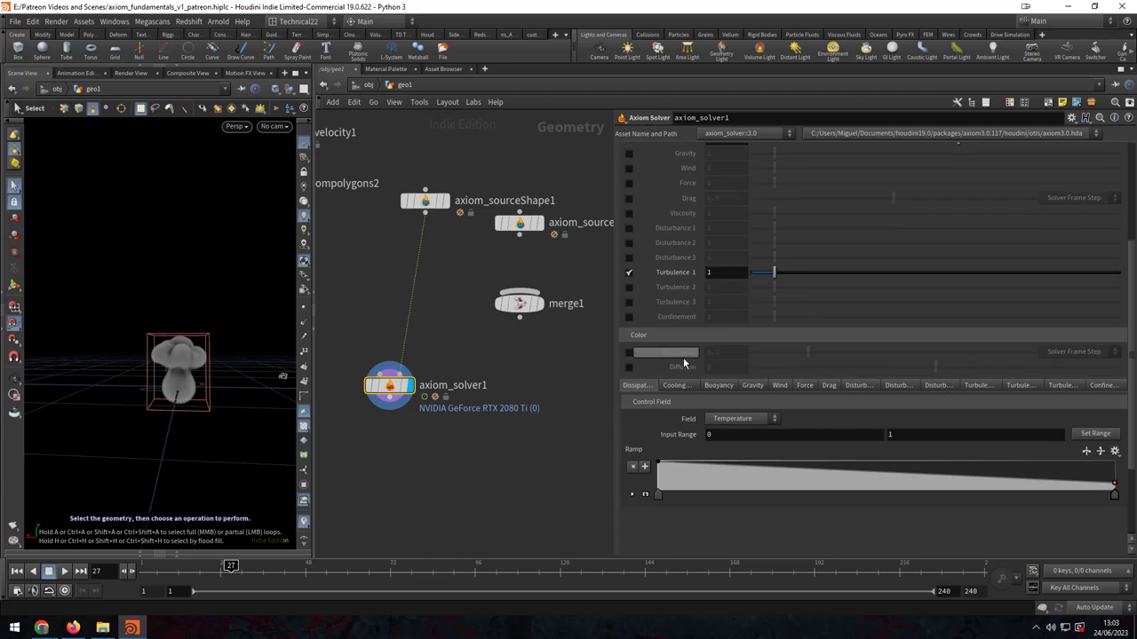
pyautogui.scroll(-1, 685, 366)
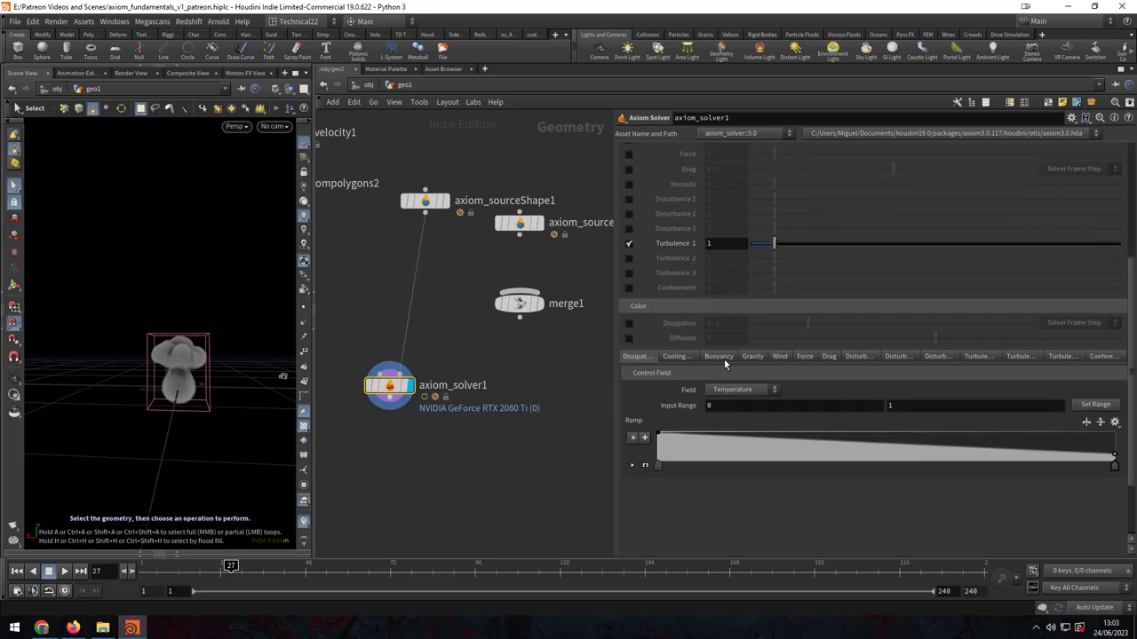
# Step: Review the Buoyancy, Gravity and Wind subtabs, then enable Disturbance 1 with block size 0.1 and cut-off 0.2
pyautogui.click(721, 358)
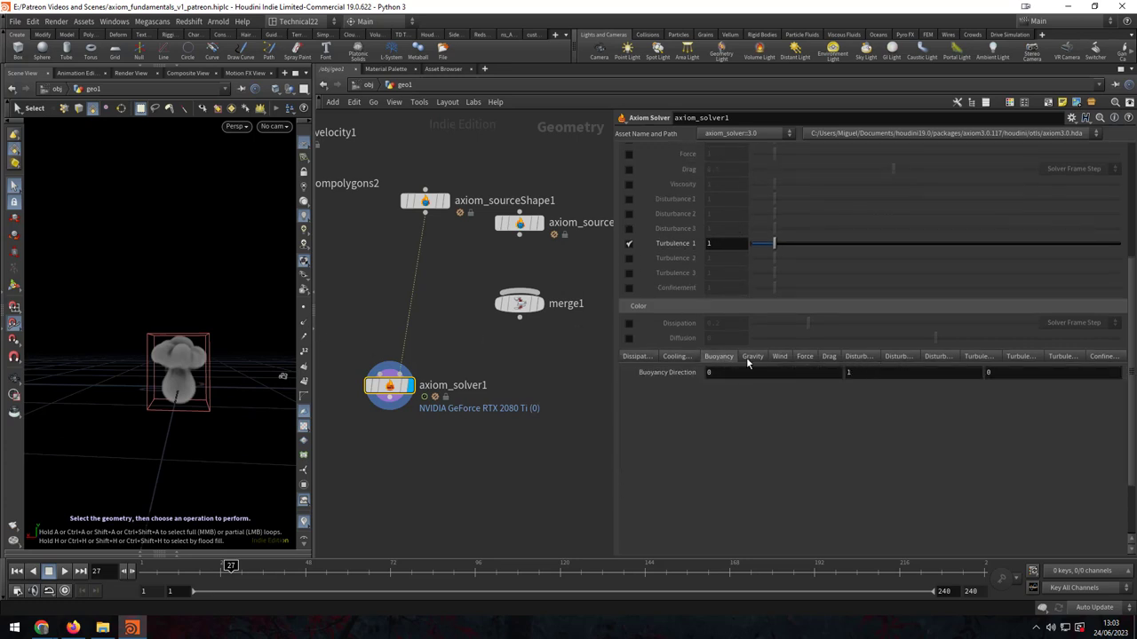
pyautogui.click(748, 357)
pyautogui.click(782, 357)
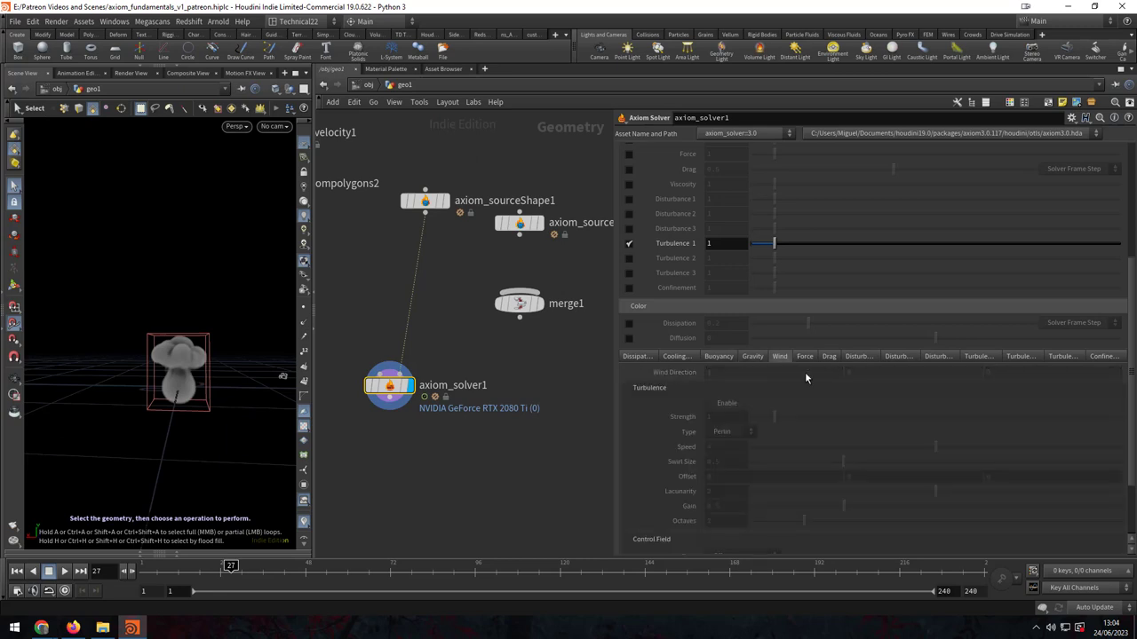
pyautogui.click(858, 357)
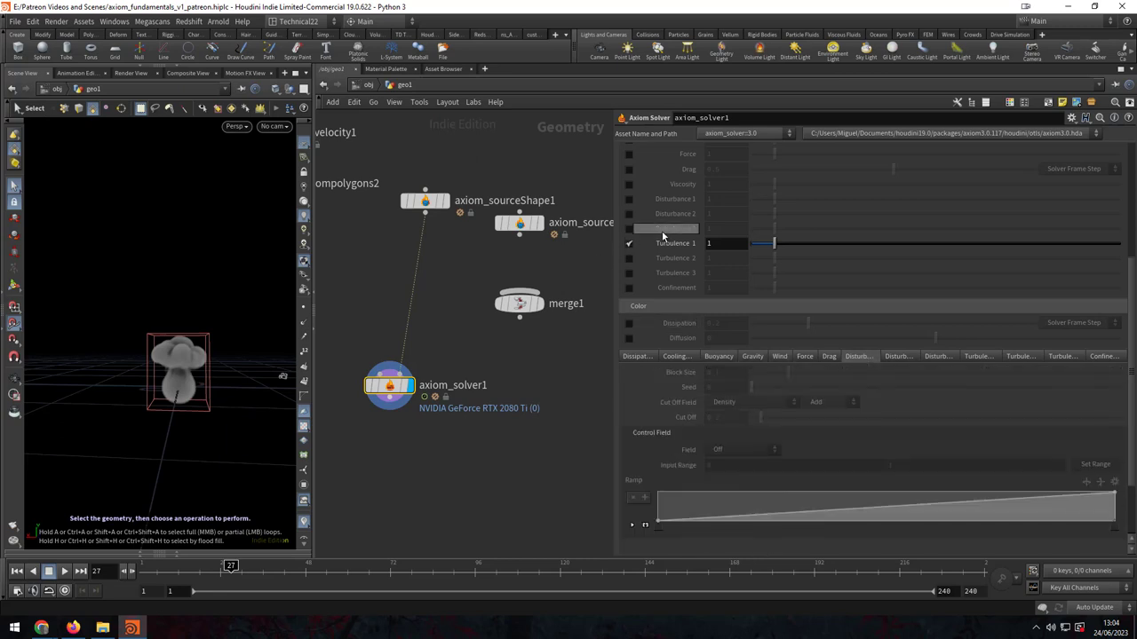
pyautogui.click(628, 199)
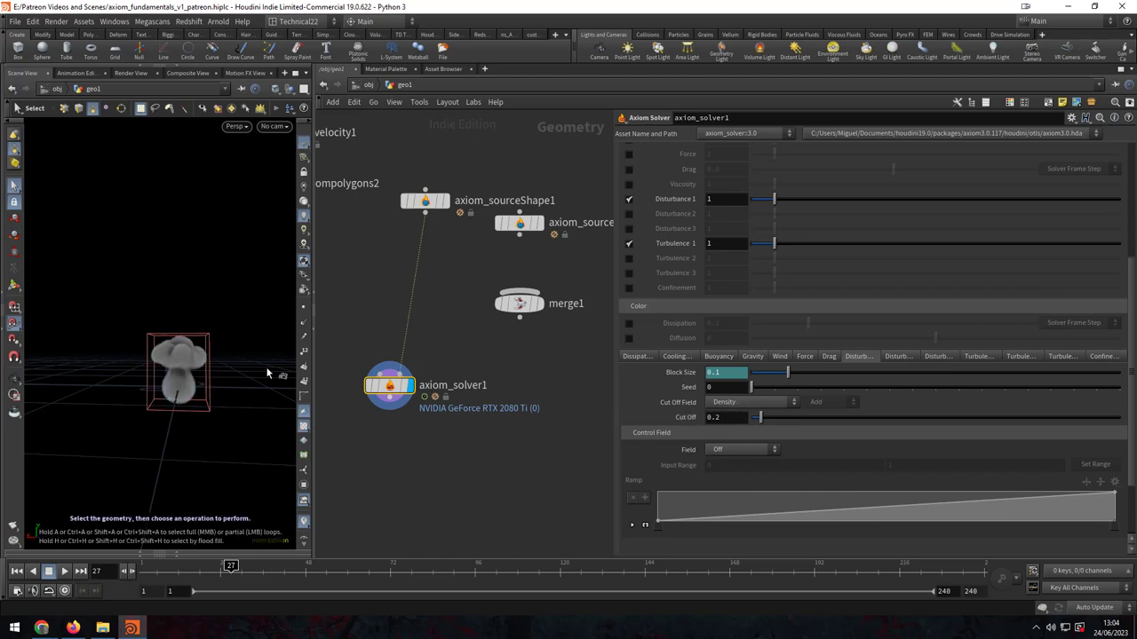
pyautogui.click(215, 353)
# Step: Set the disturbance Control Field to Velocity (Speed) with an input range of 0 to 1
pyautogui.click(745, 449)
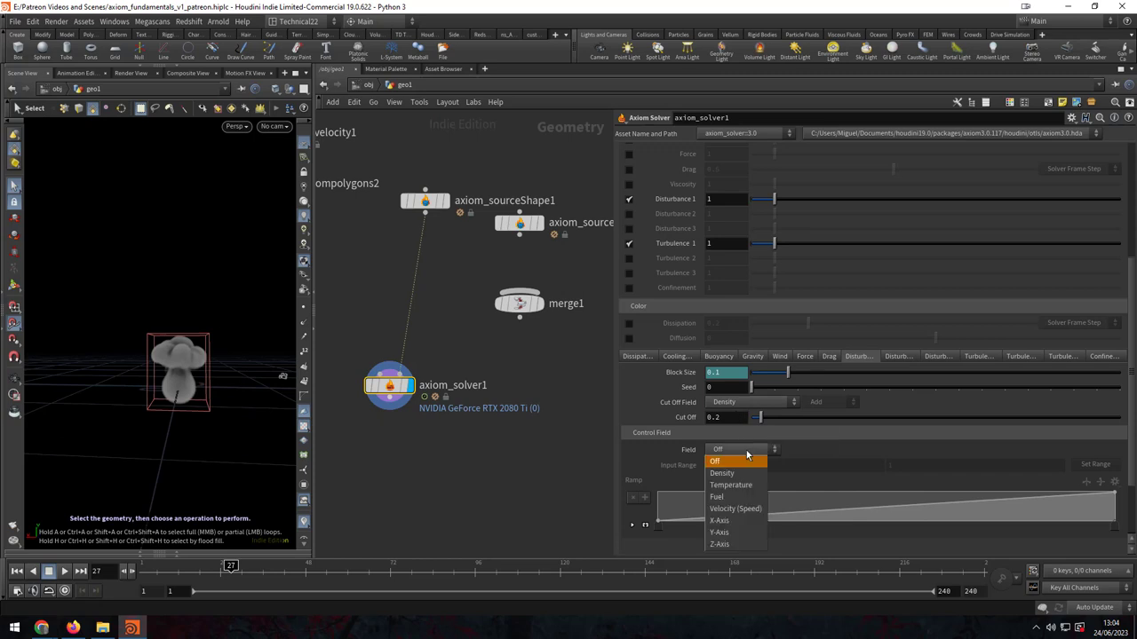
pyautogui.click(738, 509)
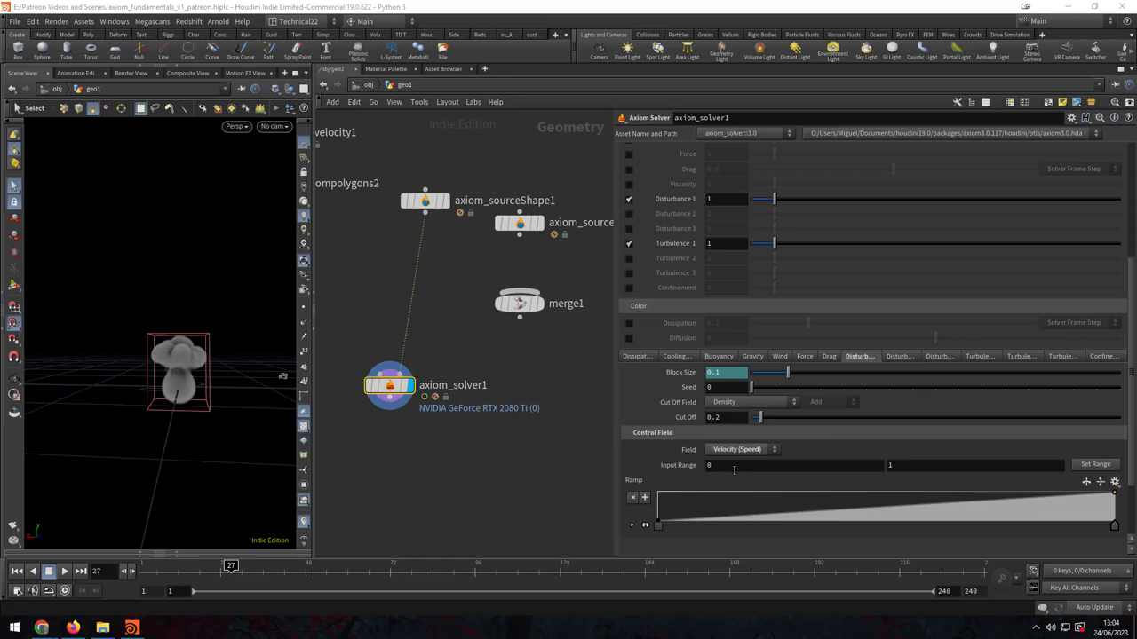
pyautogui.click(735, 468)
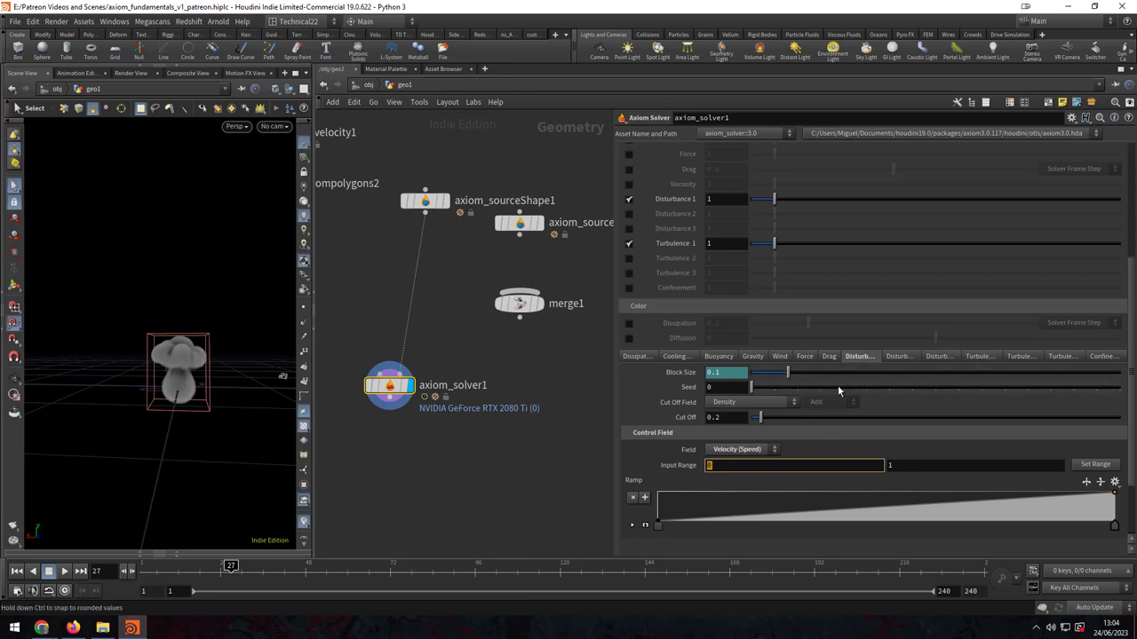
# Step: Check the second Disturbance and Turbulence subtabs, then return to the top of the Simulation settings
pyautogui.click(902, 356)
pyautogui.click(1017, 356)
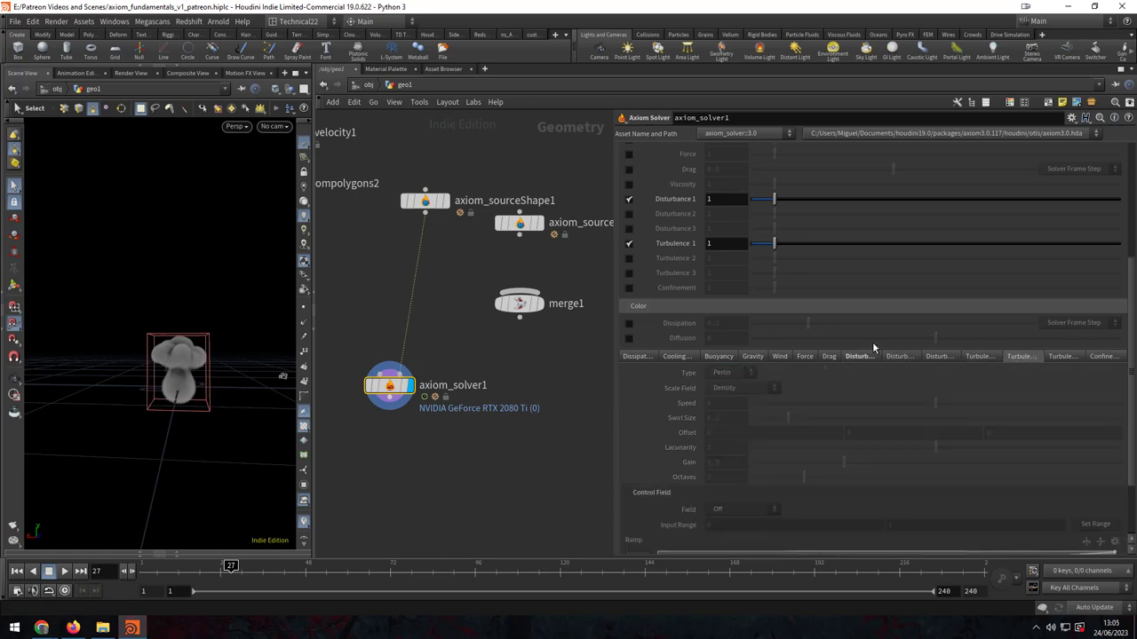
pyautogui.scroll(3, 872, 342)
pyautogui.scroll(2, 828, 325)
pyautogui.scroll(1, 835, 331)
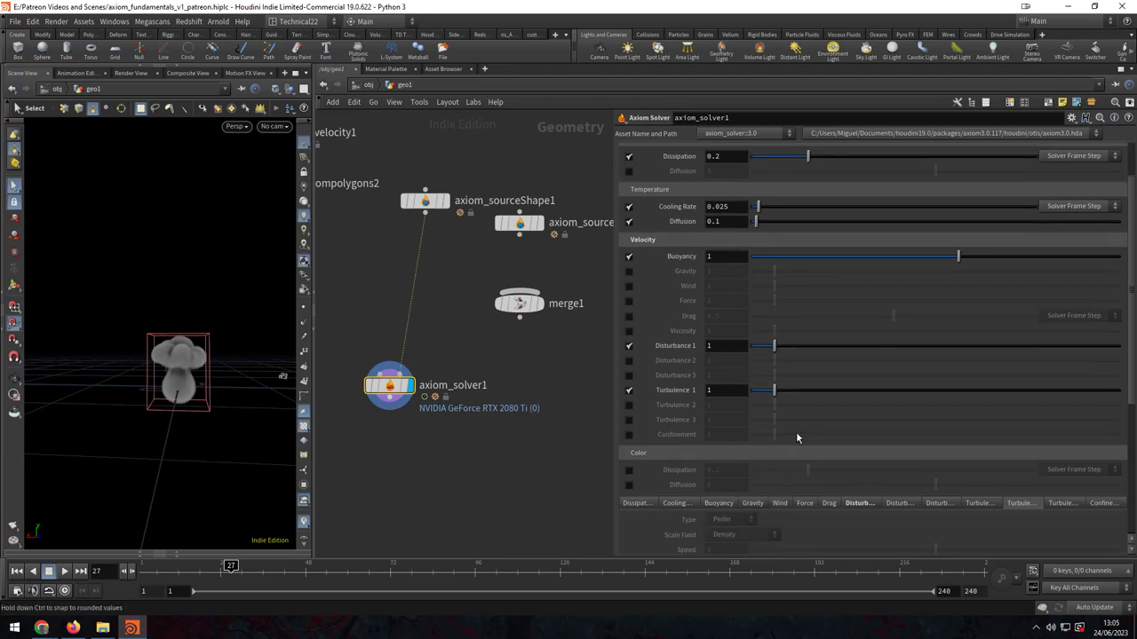
pyautogui.scroll(4, 801, 402)
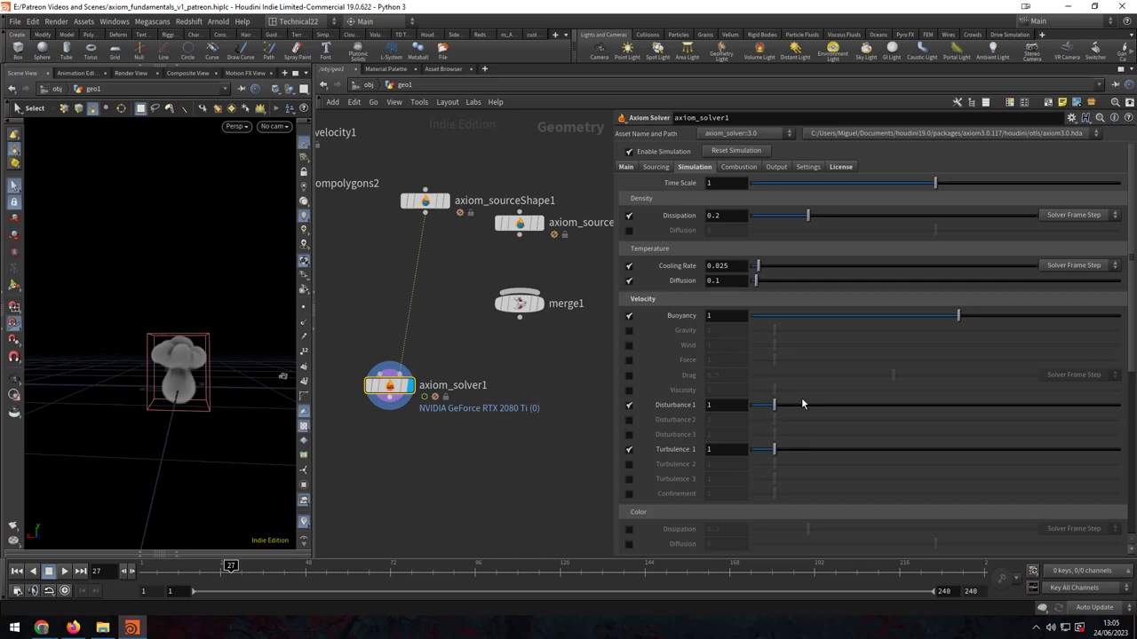
pyautogui.scroll(-2, 801, 404)
pyautogui.scroll(-5, 801, 404)
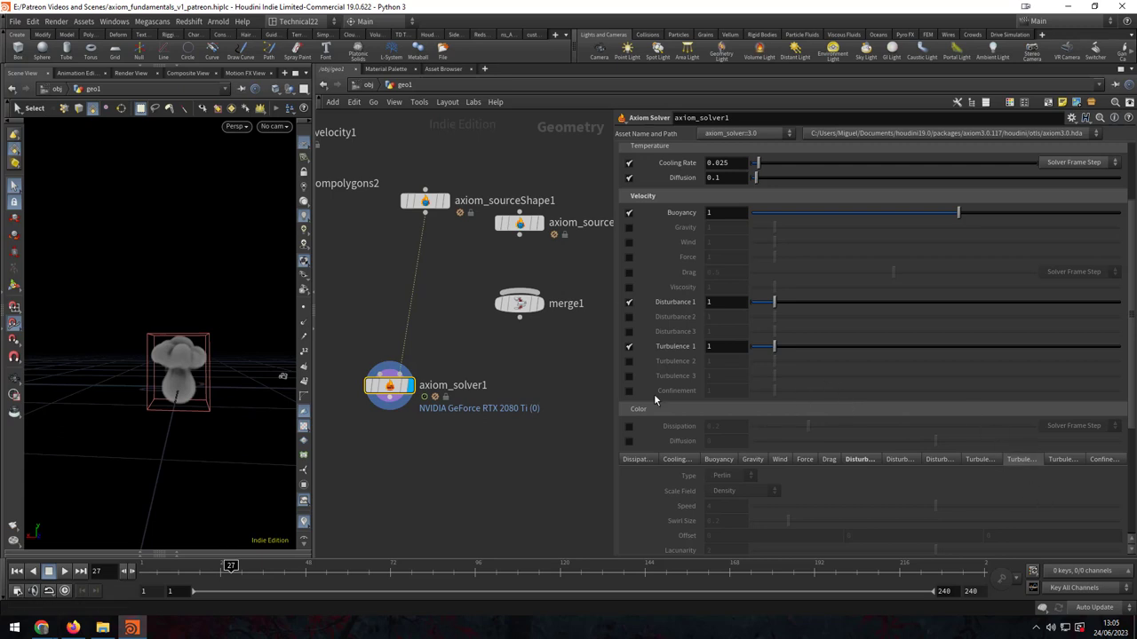
pyautogui.scroll(4, 837, 368)
pyautogui.scroll(3, 819, 223)
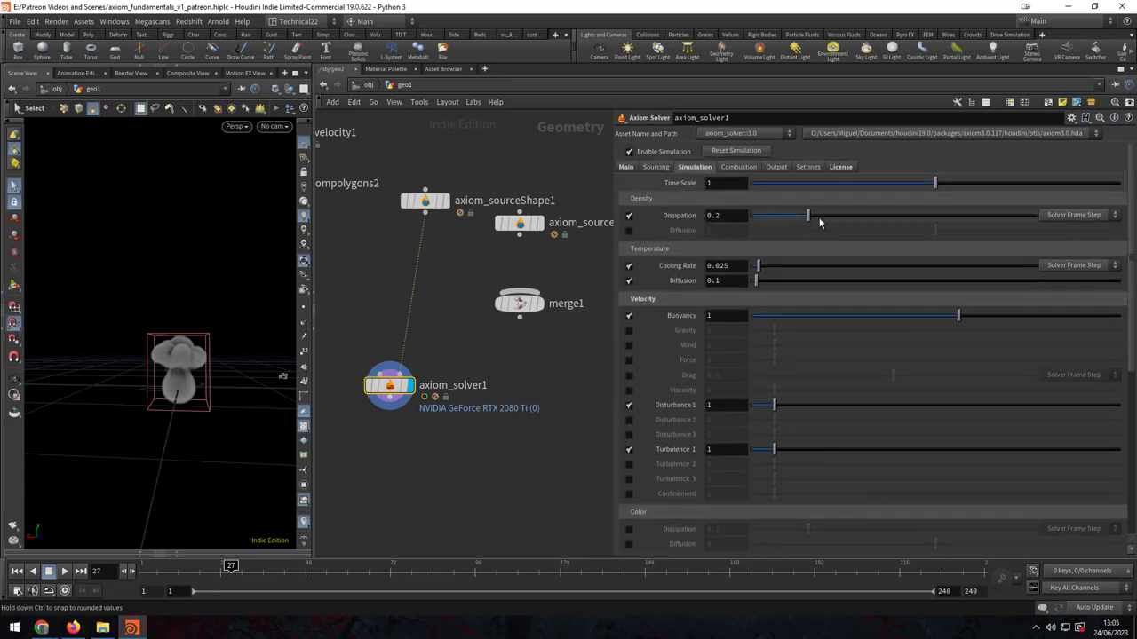
# Step: Look over the solver's Output and License tabs, then return to its Sourcing settings
pyautogui.click(776, 167)
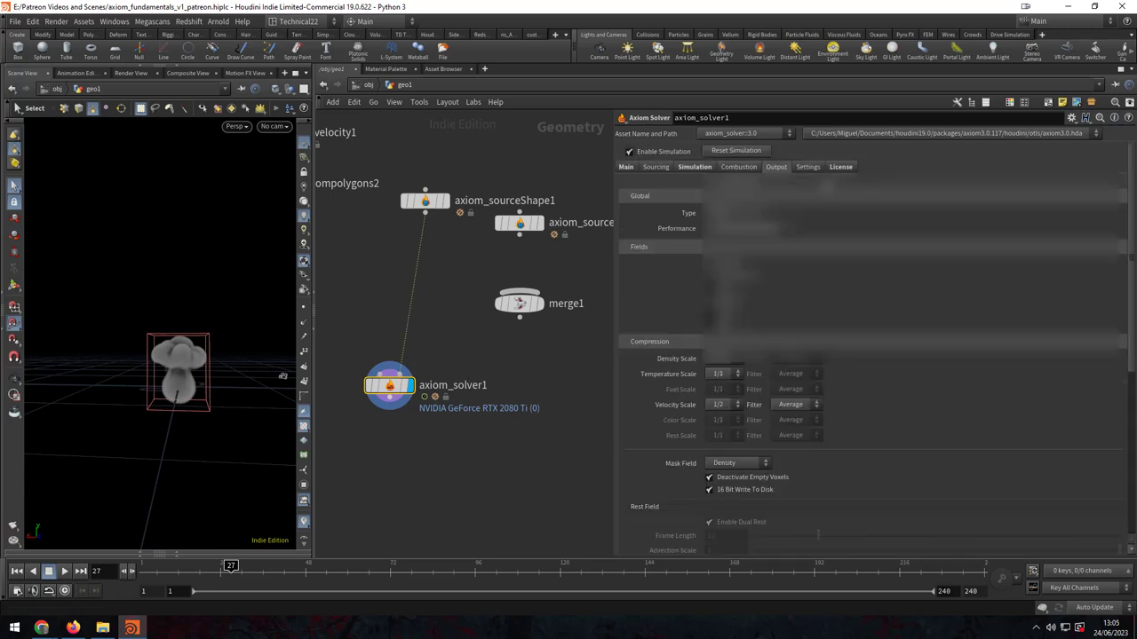
pyautogui.click(828, 168)
pyautogui.click(664, 168)
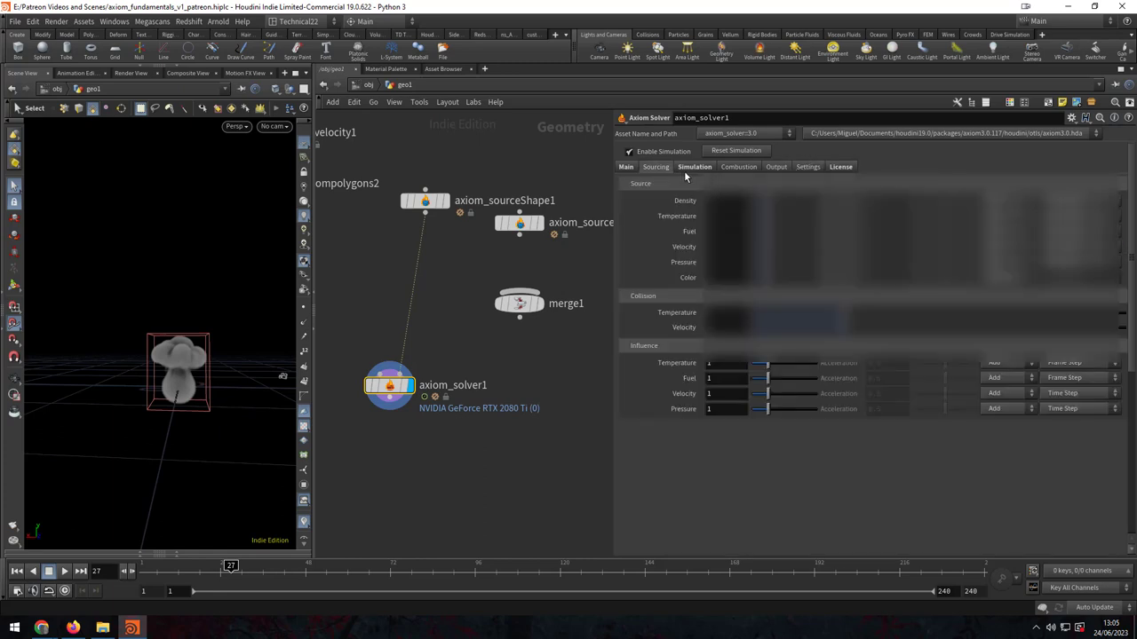